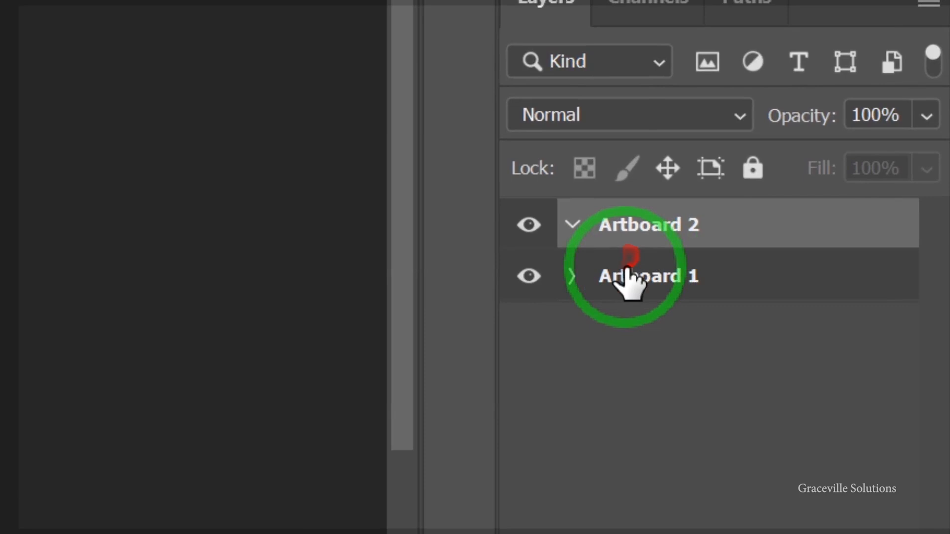
Step: Rename the Artboard 1 layer as "design 1" and the Artboard 2 layer as "design 2"
{"action": "double_click", "coordinate": [629, 275]}
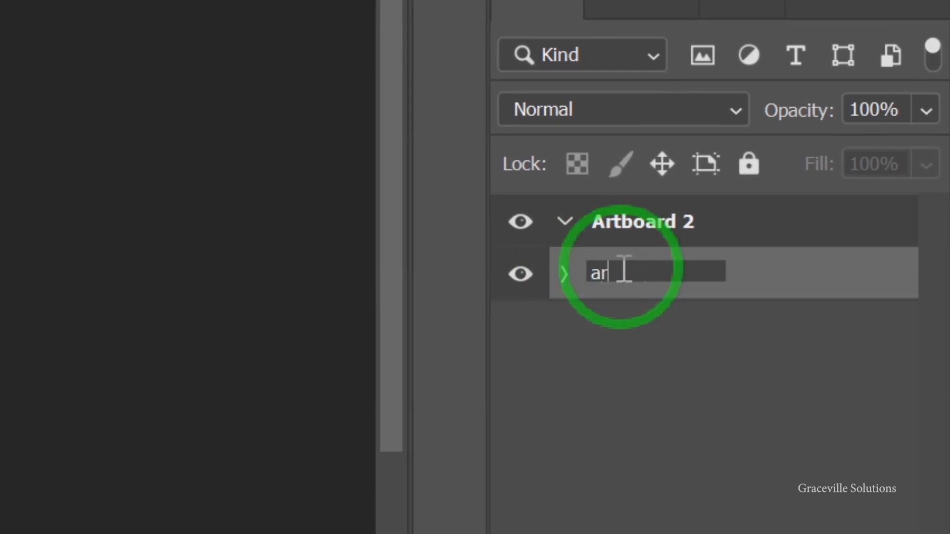
{"action": "type", "text": "design 1"}
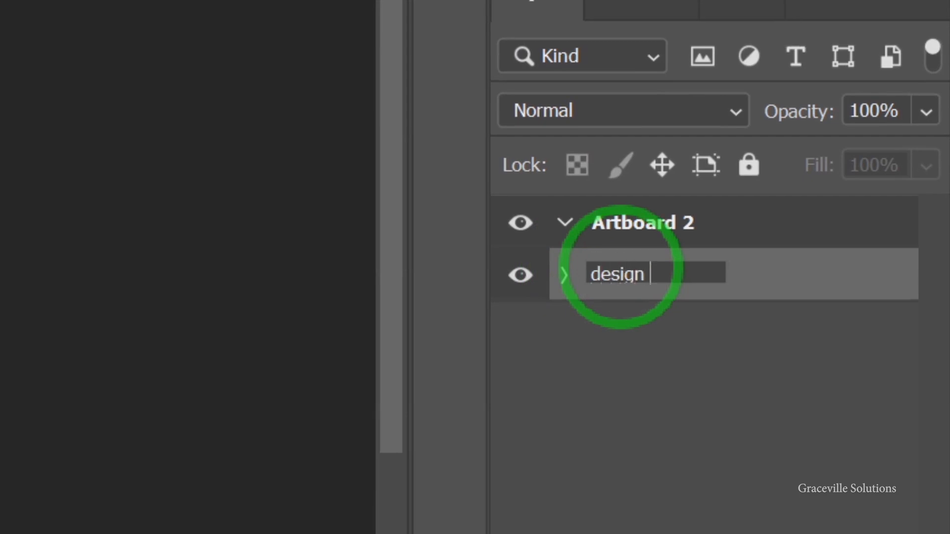
{"action": "key", "text": "Return"}
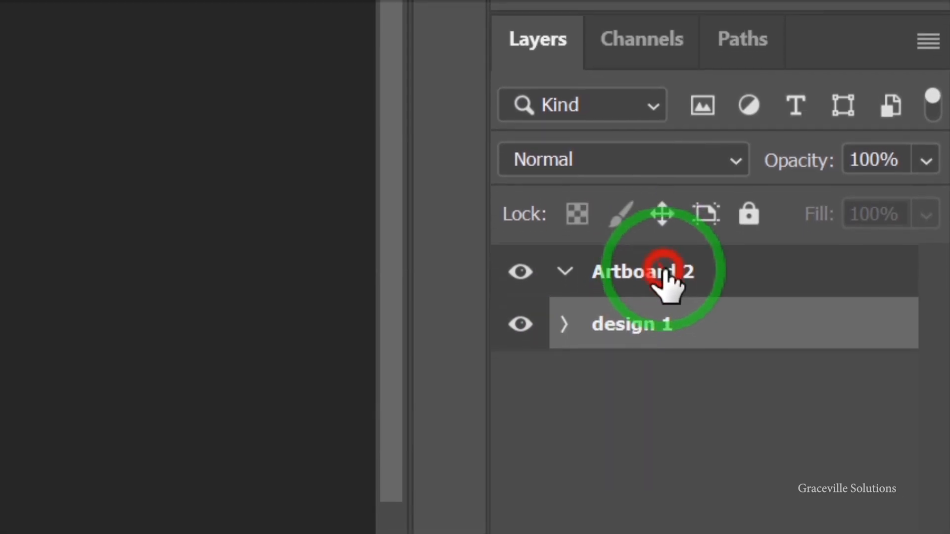
{"action": "double_click", "coordinate": [660, 276]}
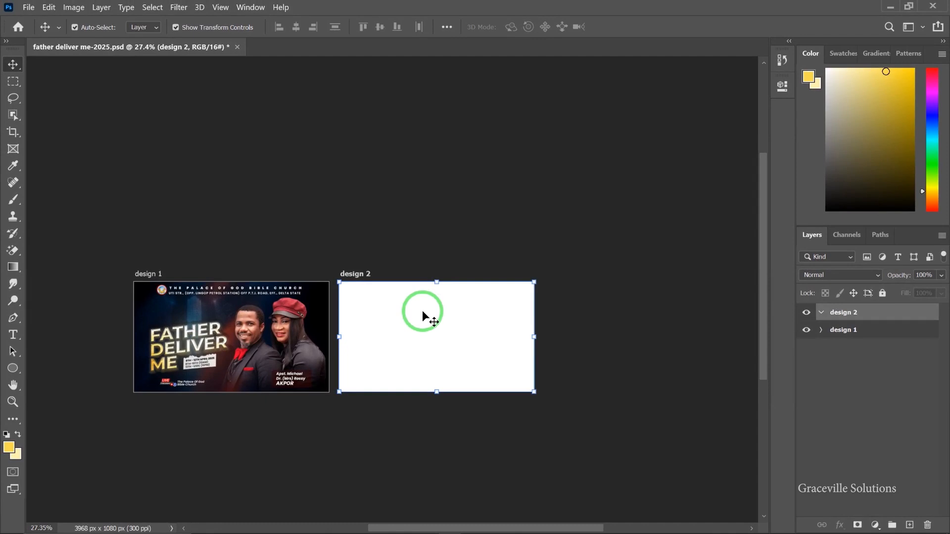
Step: Place the dark blue and red streaked image on the blank design 2 artboard and stretch it to cover the whole artboard
{"action": "scroll", "coordinate": [433, 376], "scroll_direction": "up", "scroll_amount": 2}
{"action": "left_click_drag", "start_coordinate": [448, 361], "coordinate": [508, 353]}
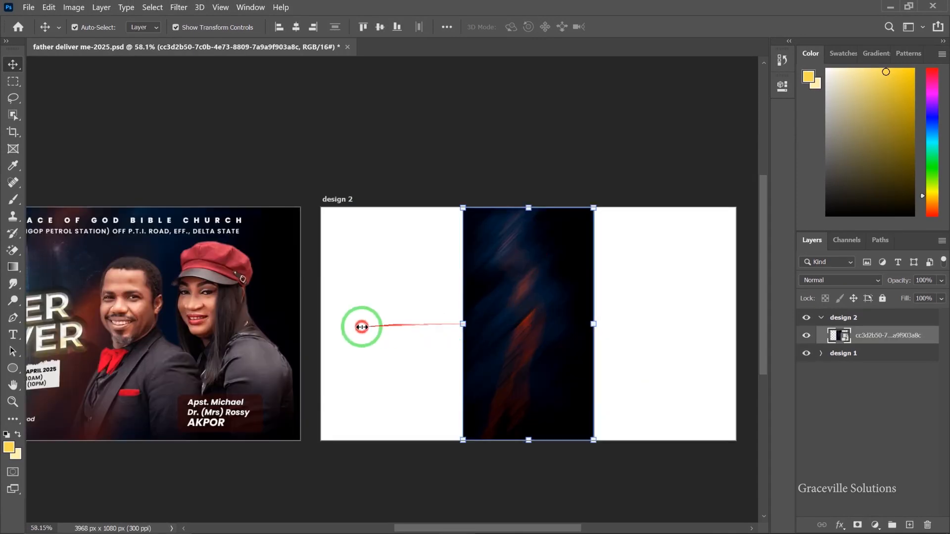
{"action": "left_click_drag", "start_coordinate": [361, 327], "coordinate": [290, 324]}
{"action": "key", "text": "Return"}
{"action": "scroll", "coordinate": [491, 330], "scroll_direction": "down", "scroll_amount": 2}
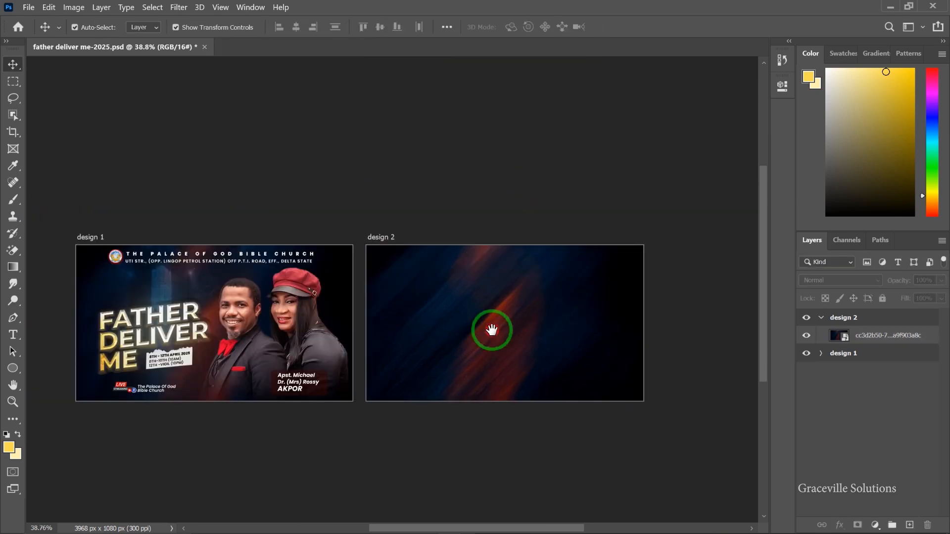
Step: Apply a Gaussian Blur with a radius of about 61 pixels to the background image on the design 2 artboard
{"action": "left_click_drag", "start_coordinate": [491, 330], "coordinate": [473, 329]}
{"action": "scroll", "coordinate": [511, 333], "scroll_direction": "up", "scroll_amount": 1}
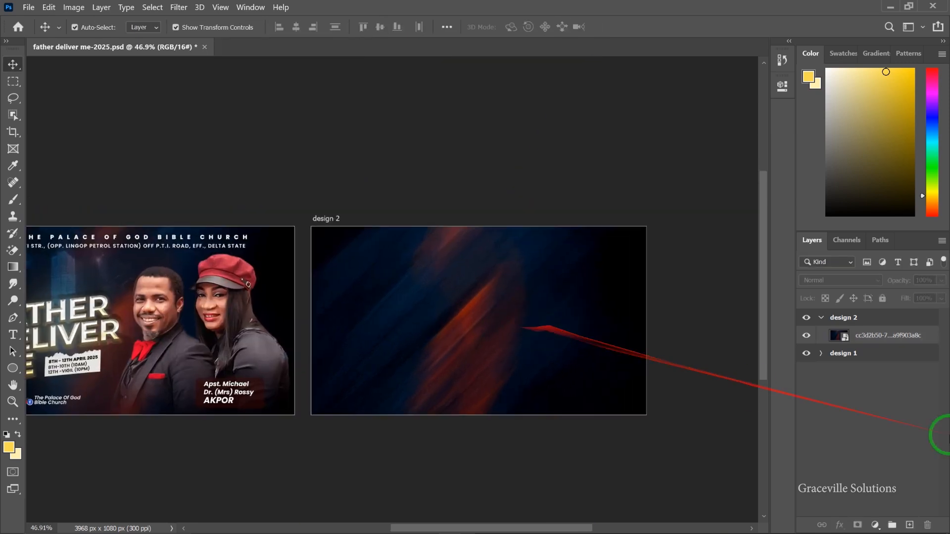
{"action": "left_click", "coordinate": [866, 338]}
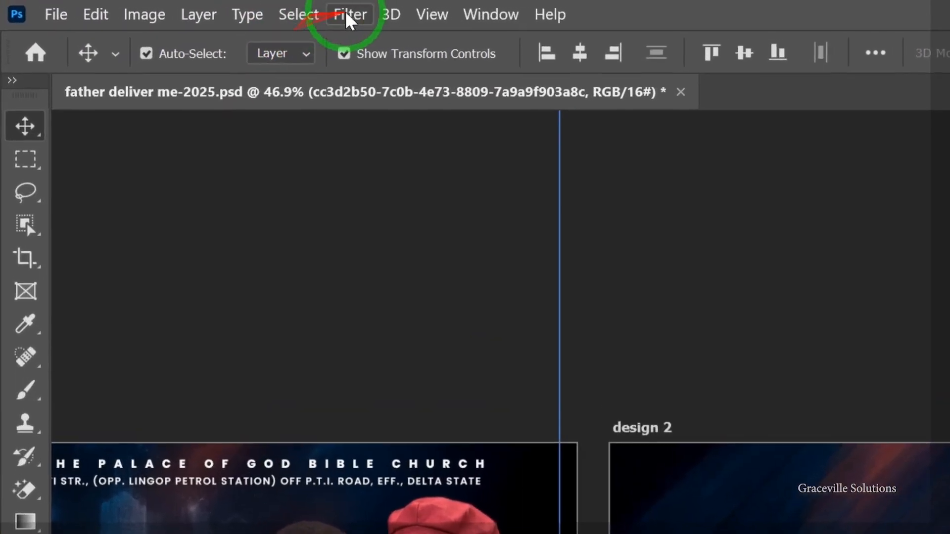
{"action": "left_click", "coordinate": [179, 7]}
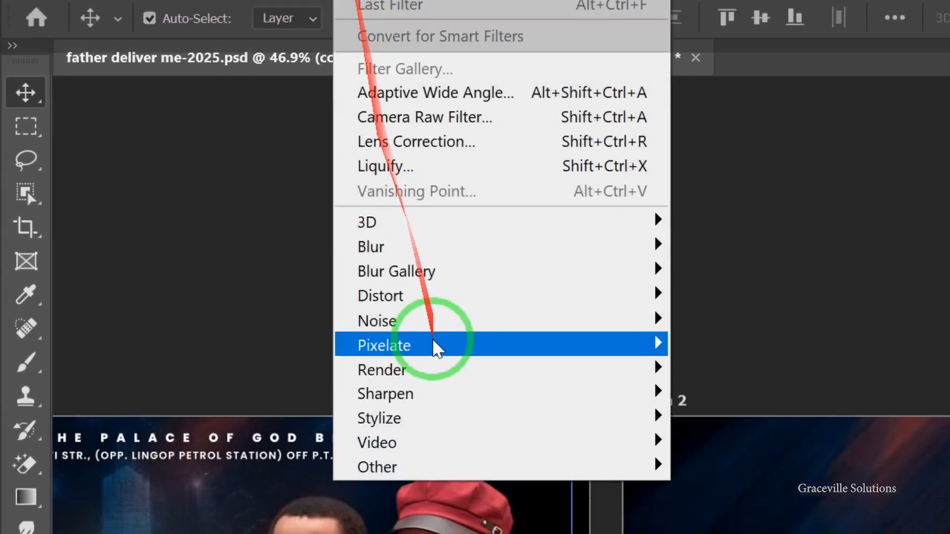
{"action": "mouse_move", "coordinate": [396, 246]}
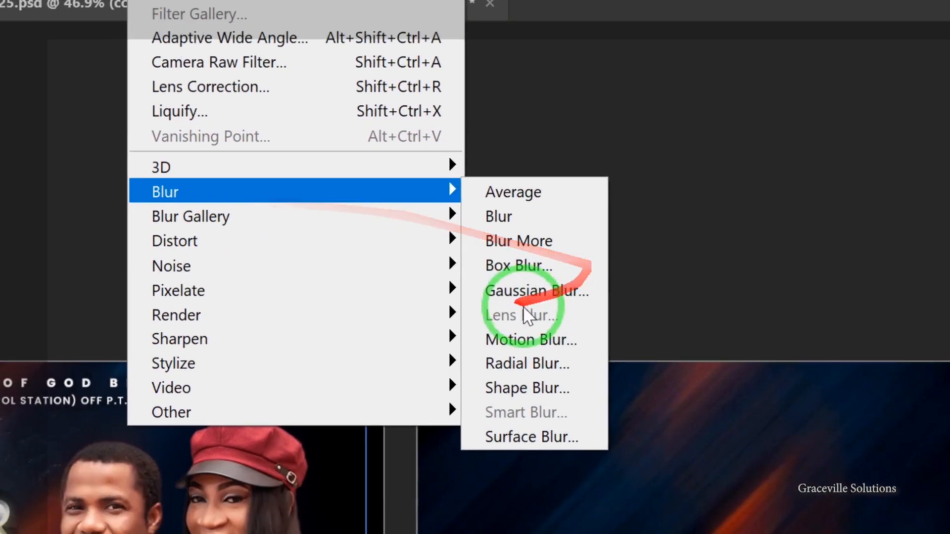
{"action": "left_click", "coordinate": [525, 291]}
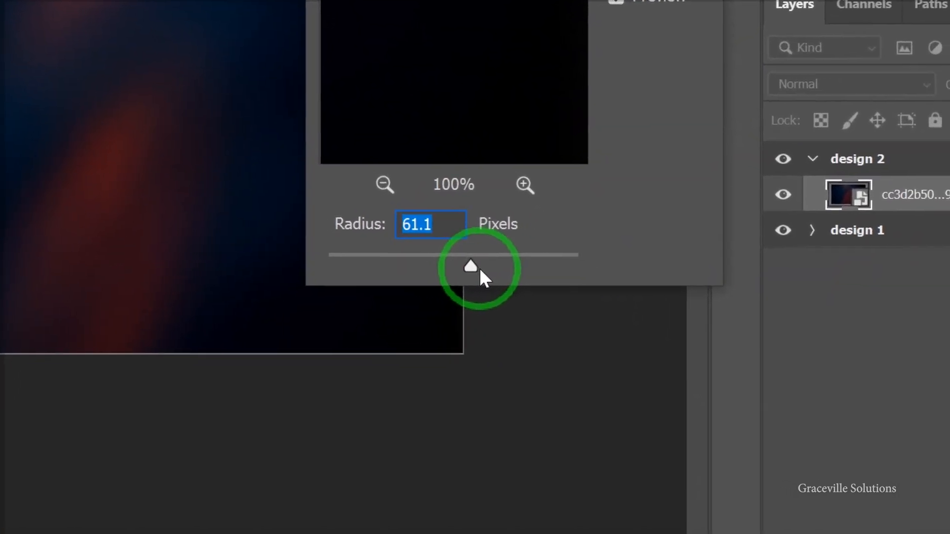
{"action": "left_click_drag", "start_coordinate": [477, 268], "coordinate": [474, 265]}
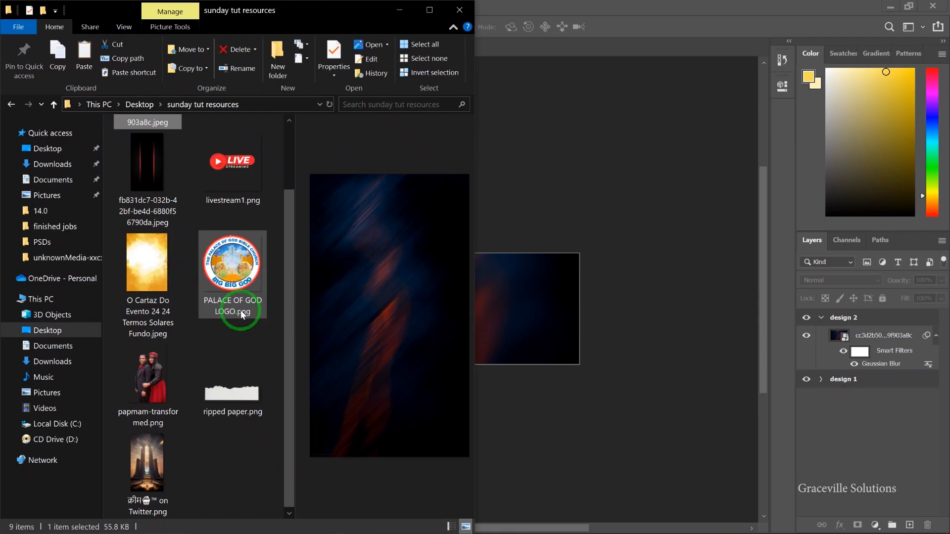
Step: Place the glowing temple image from the "sunday tut resources" folder on design 2, slightly left of centre and spanning the artboard's height
{"action": "left_click", "coordinate": [209, 347]}
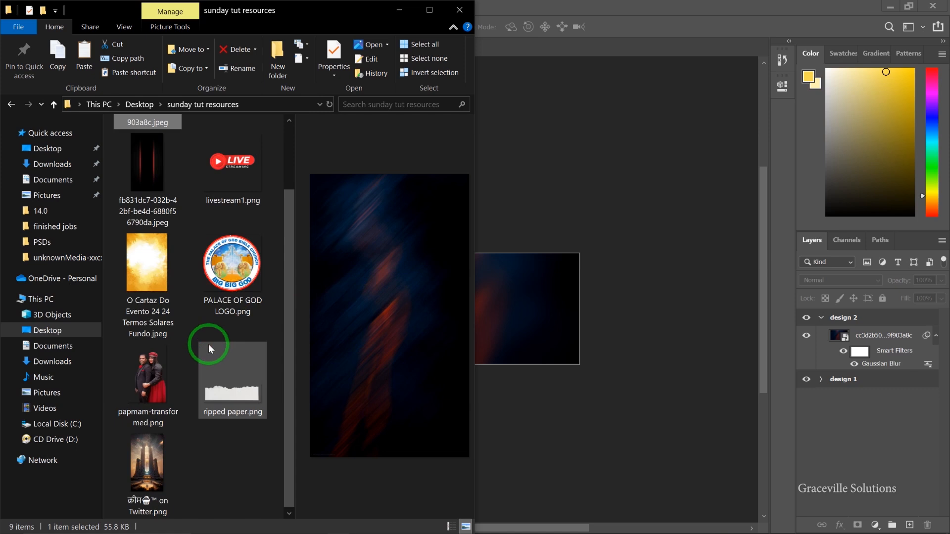
{"action": "left_click_drag", "start_coordinate": [147, 462], "coordinate": [549, 326]}
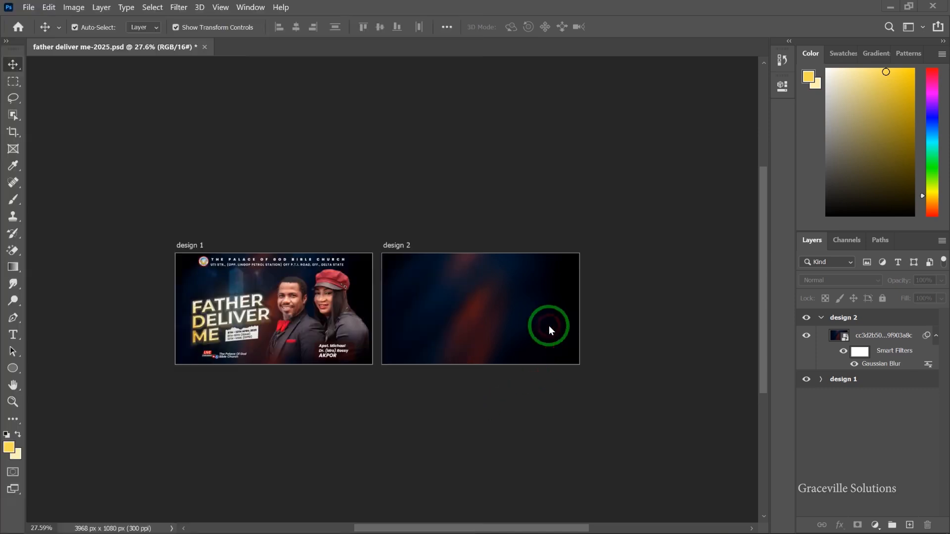
{"action": "scroll", "coordinate": [500, 267], "scroll_direction": "up", "scroll_amount": 3}
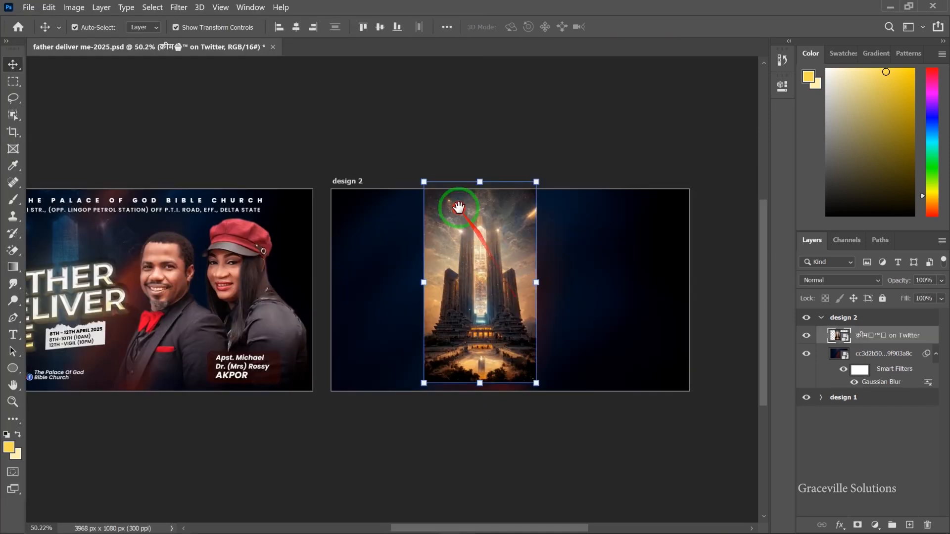
{"action": "scroll", "coordinate": [444, 231], "scroll_direction": "up", "scroll_amount": 2}
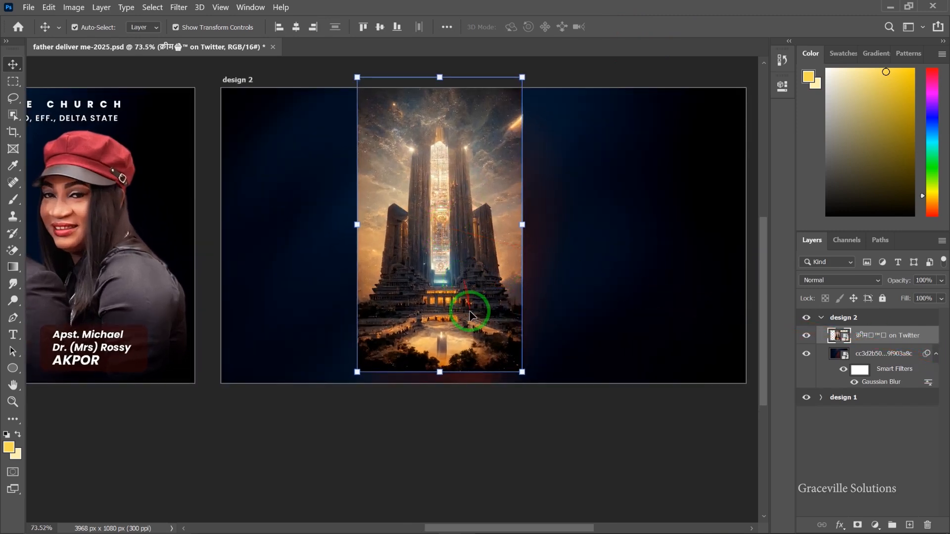
{"action": "left_click_drag", "start_coordinate": [451, 233], "coordinate": [551, 287]}
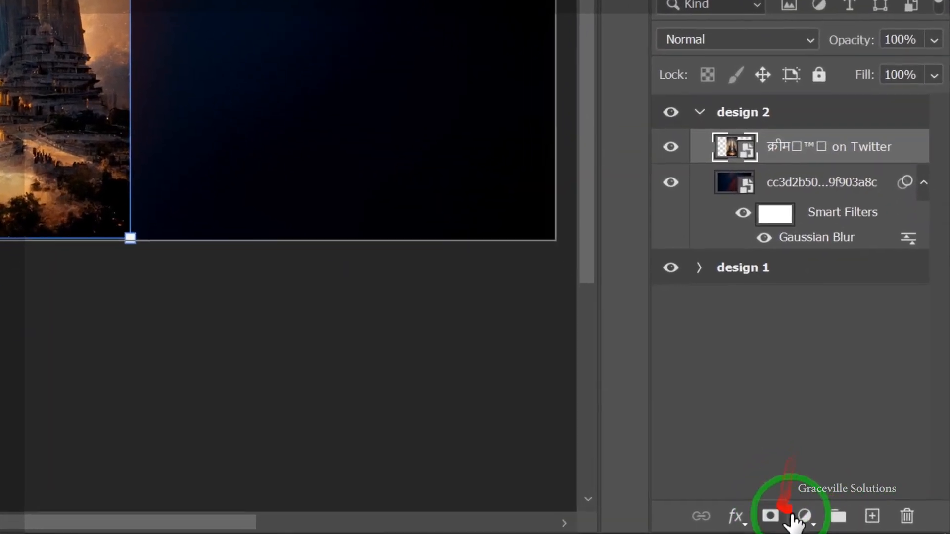
Step: Desaturate the temple image with a Hue/Saturation adjustment at about -98 saturation, applied as a clipping mask to its layer
{"action": "left_click", "coordinate": [802, 520]}
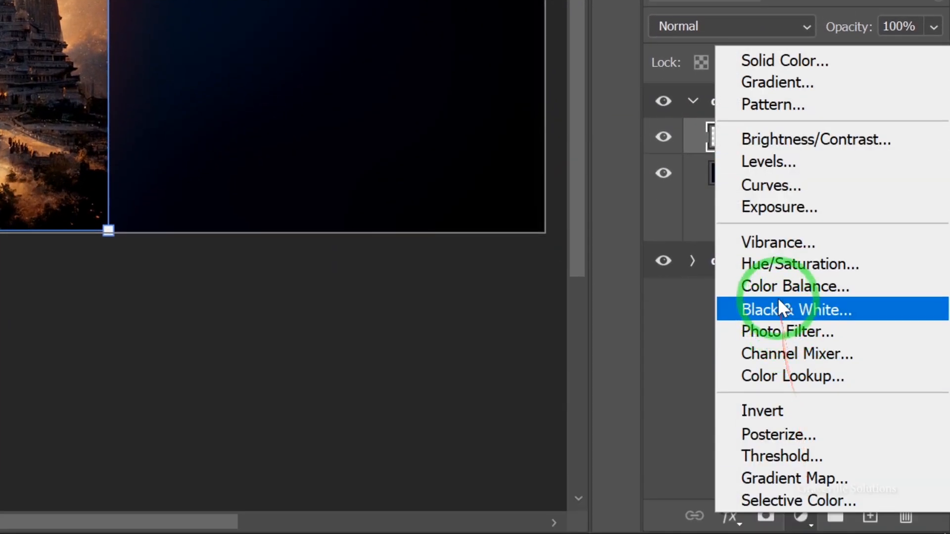
{"action": "left_click", "coordinate": [784, 270]}
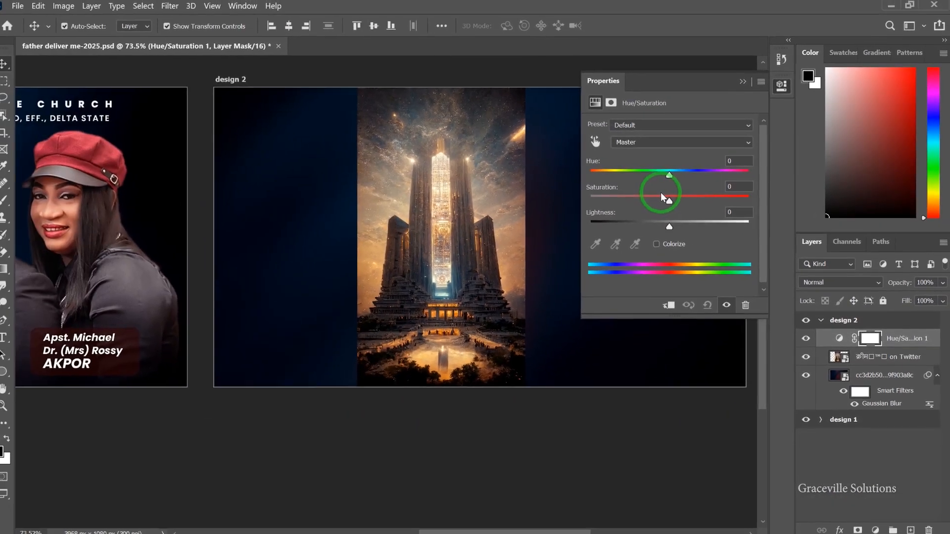
{"action": "left_click_drag", "start_coordinate": [660, 193], "coordinate": [626, 202]}
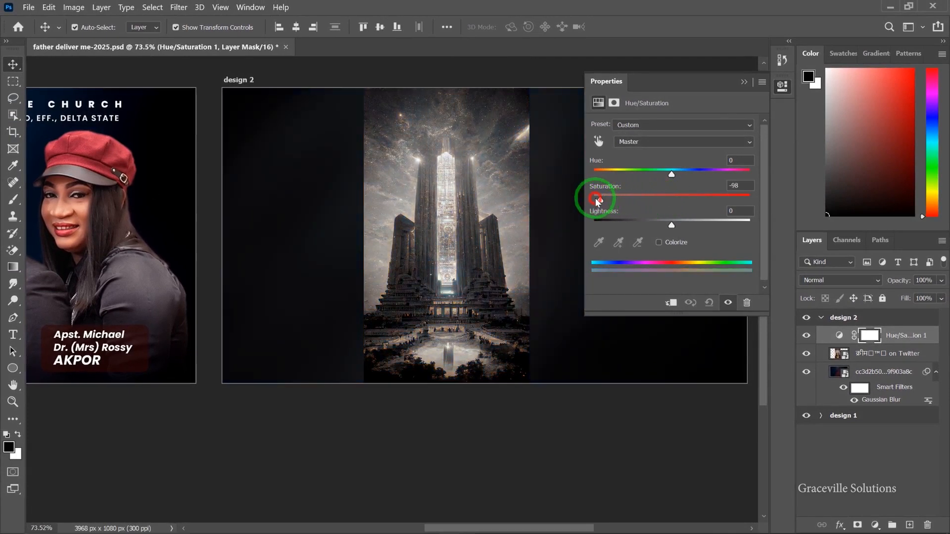
{"action": "left_click", "coordinate": [744, 82]}
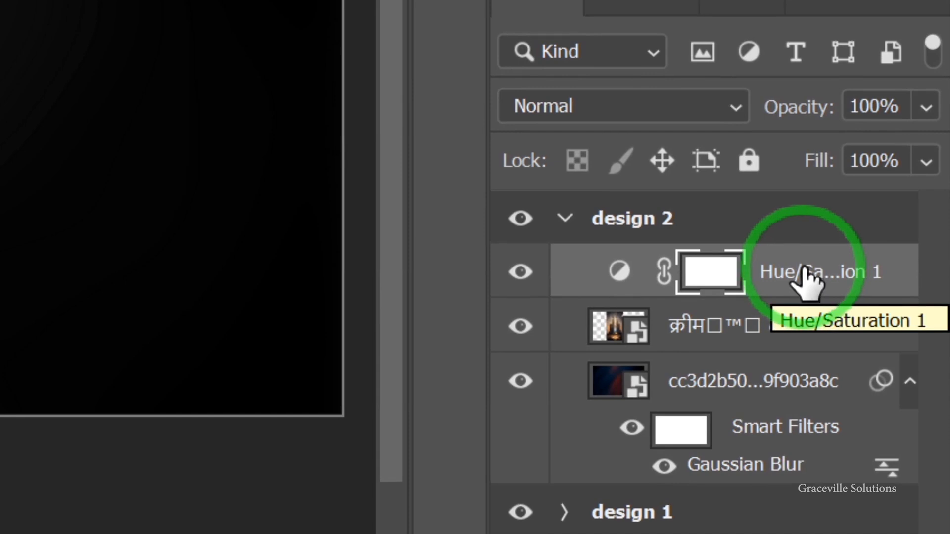
{"action": "right_click", "coordinate": [802, 270]}
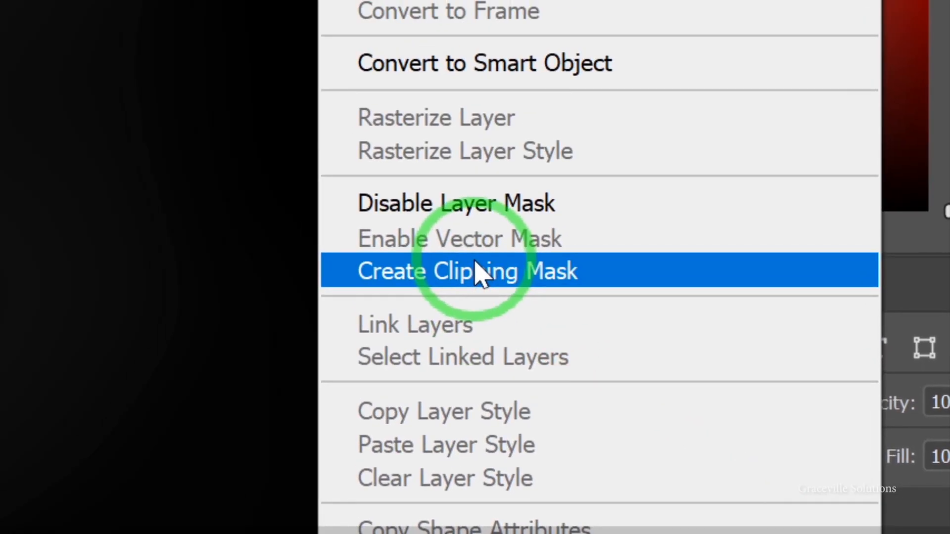
{"action": "left_click", "coordinate": [478, 272]}
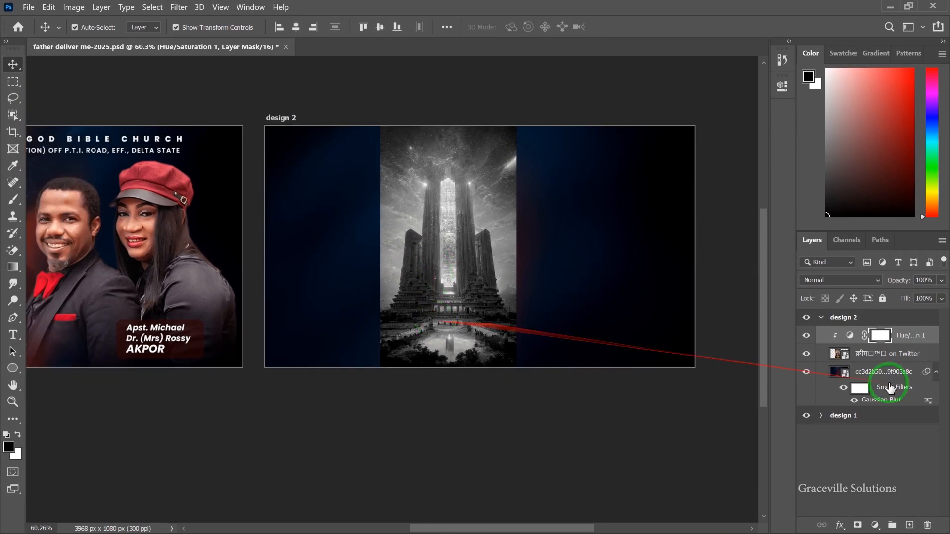
Step: Set the temple image layer's blend mode to Screen and its opacity to 36%
{"action": "left_click", "coordinate": [905, 354]}
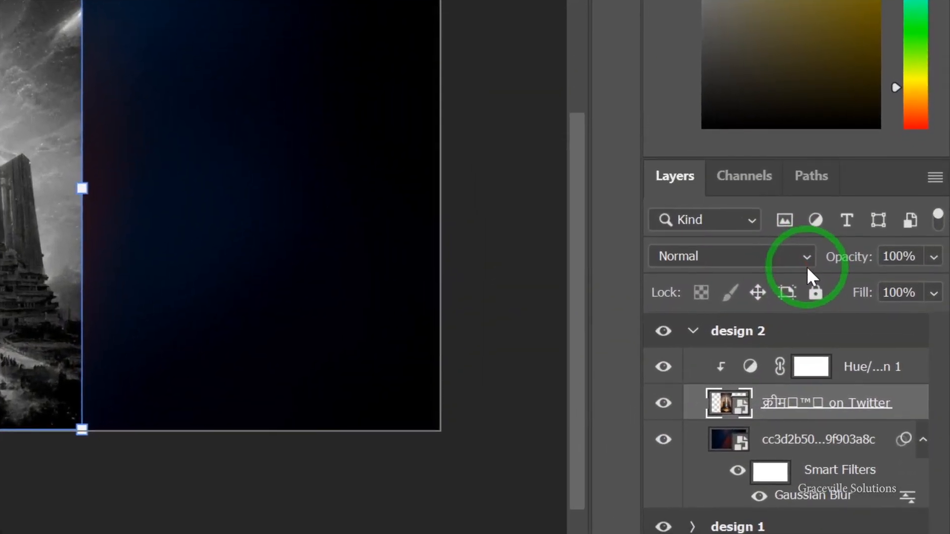
{"action": "left_click", "coordinate": [806, 267]}
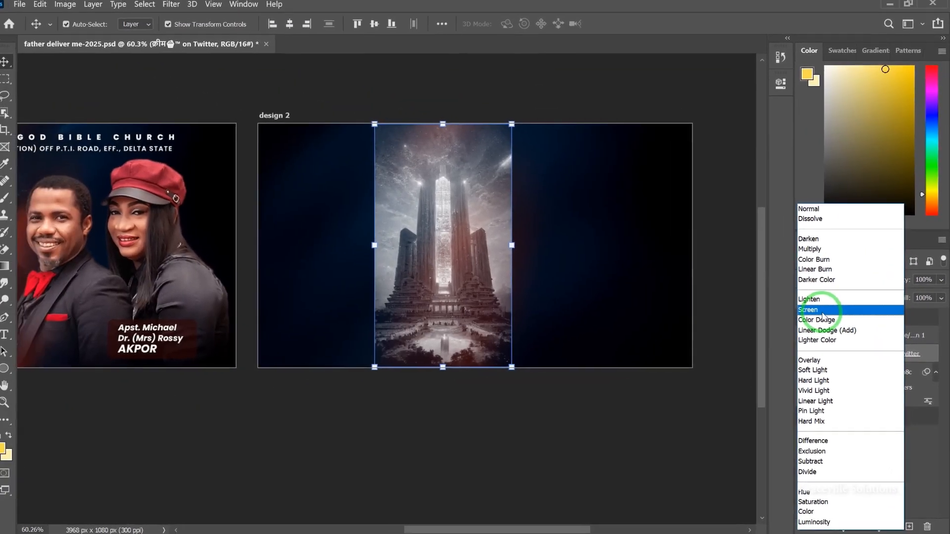
{"action": "left_click", "coordinate": [573, 262]}
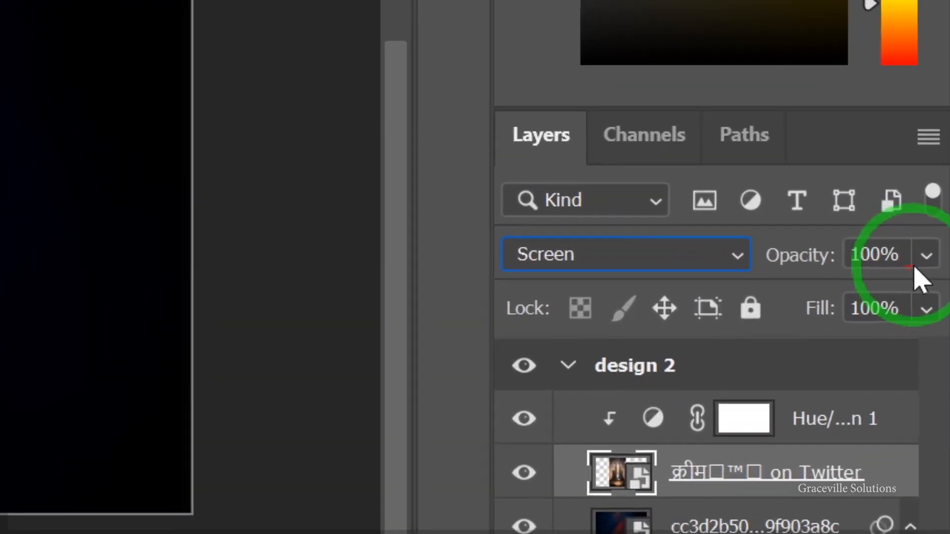
{"action": "left_click", "coordinate": [940, 281]}
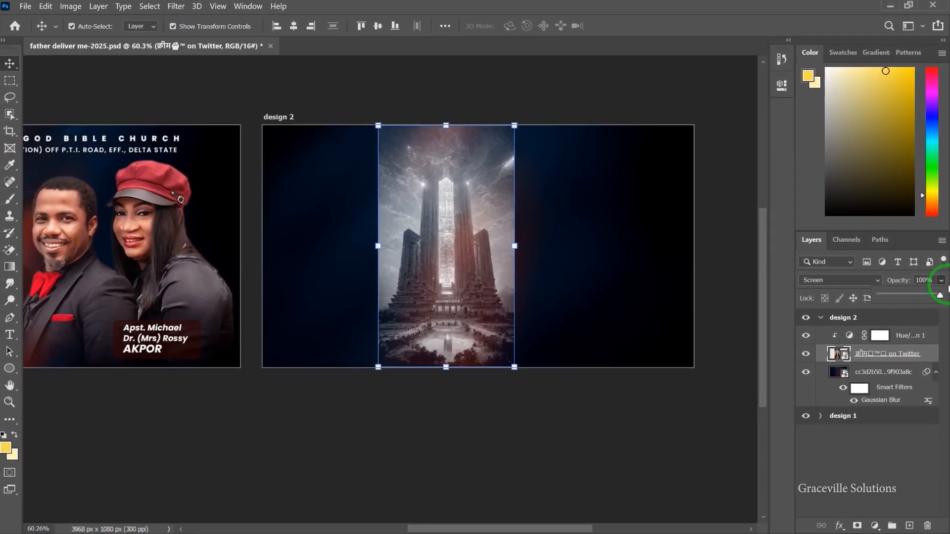
{"action": "left_click", "coordinate": [925, 258]}
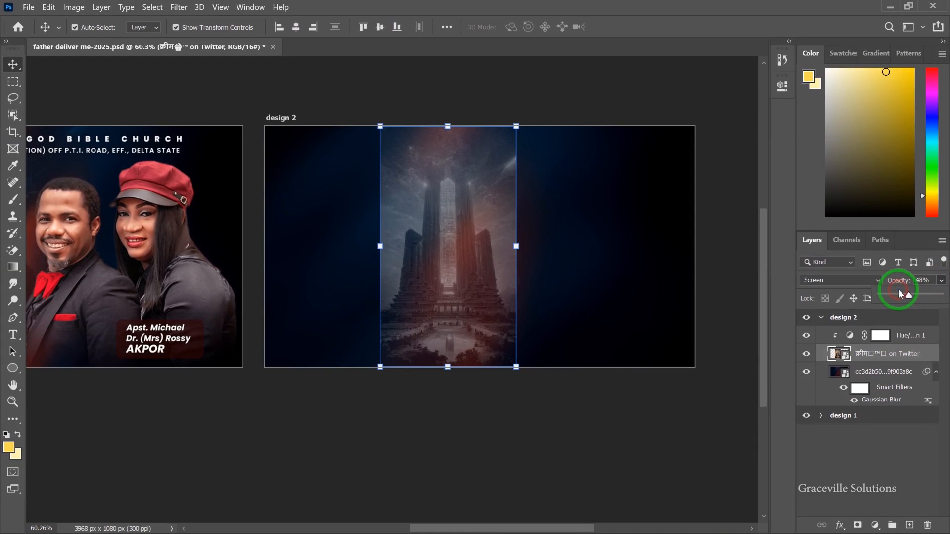
{"action": "left_click_drag", "start_coordinate": [896, 296], "coordinate": [901, 296]}
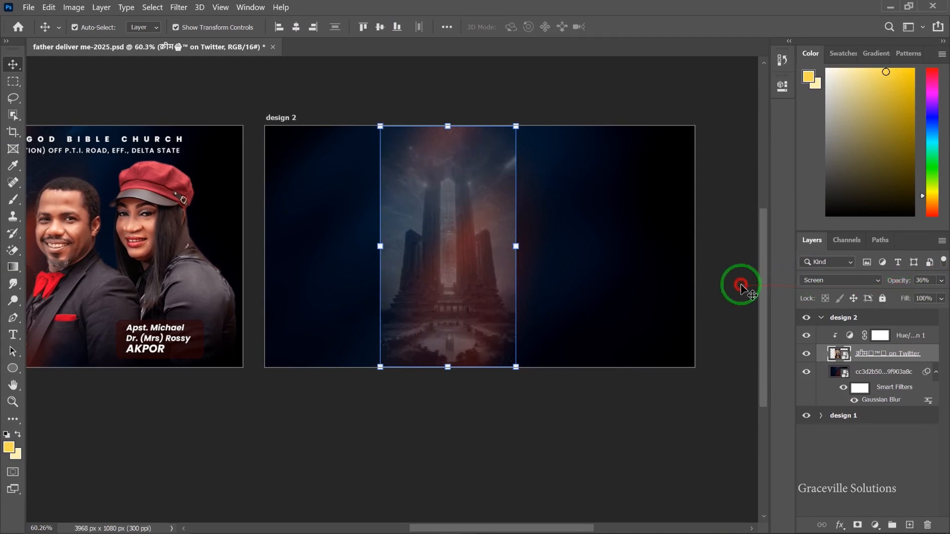
{"action": "left_click", "coordinate": [741, 286]}
Step: Add a layer mask to the temple image and fade its edges into the background with a large soft black brush
{"action": "scroll", "coordinate": [417, 313], "scroll_direction": "up", "scroll_amount": 4}
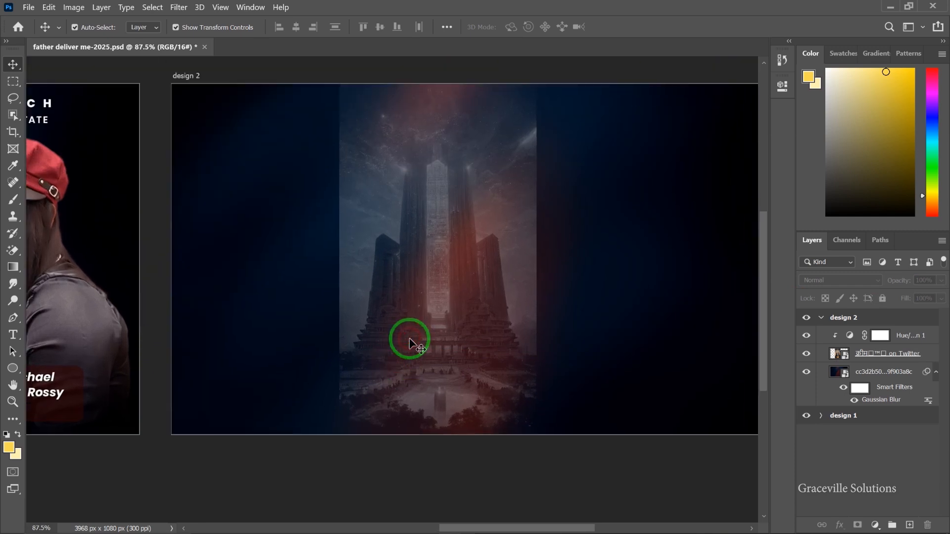
{"action": "scroll", "coordinate": [410, 343], "scroll_direction": "down", "scroll_amount": 2}
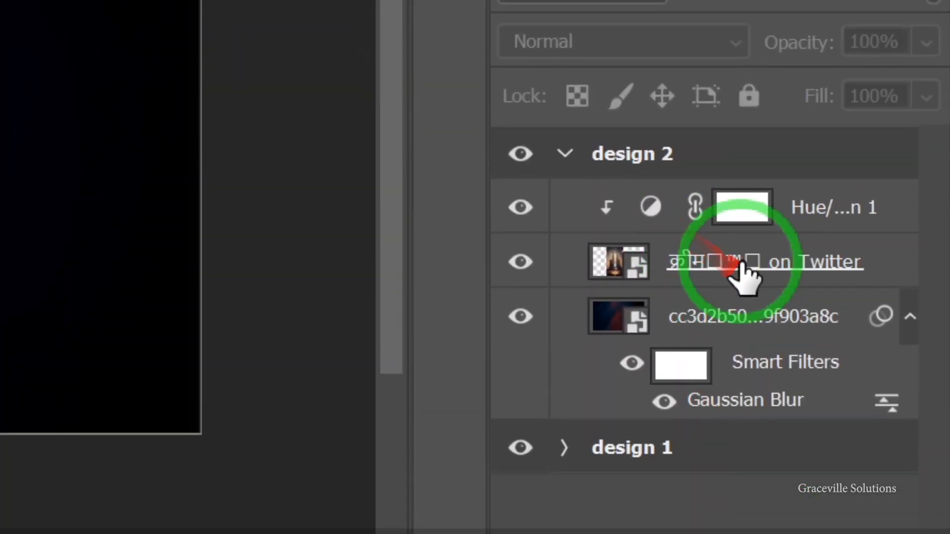
{"action": "left_click", "coordinate": [740, 270]}
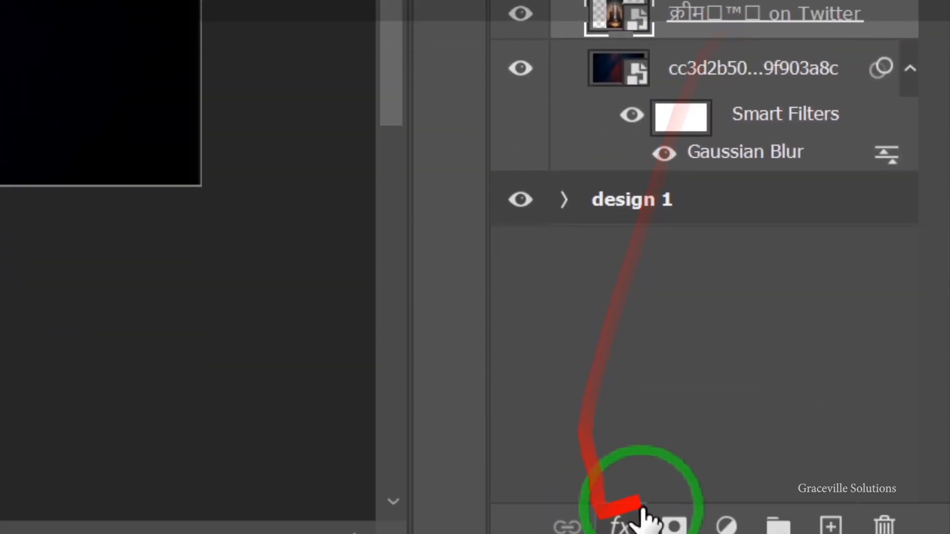
{"action": "left_click", "coordinate": [675, 509]}
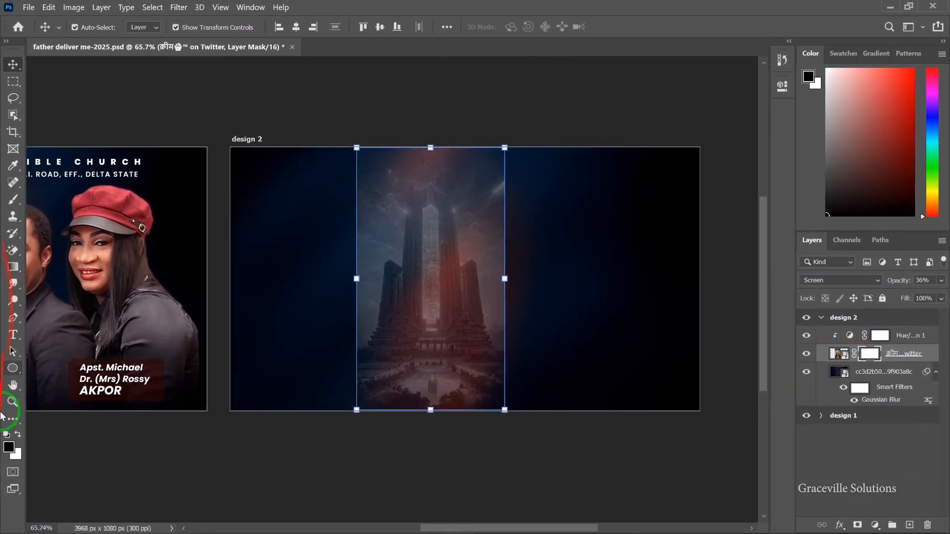
{"action": "key", "text": "b"}
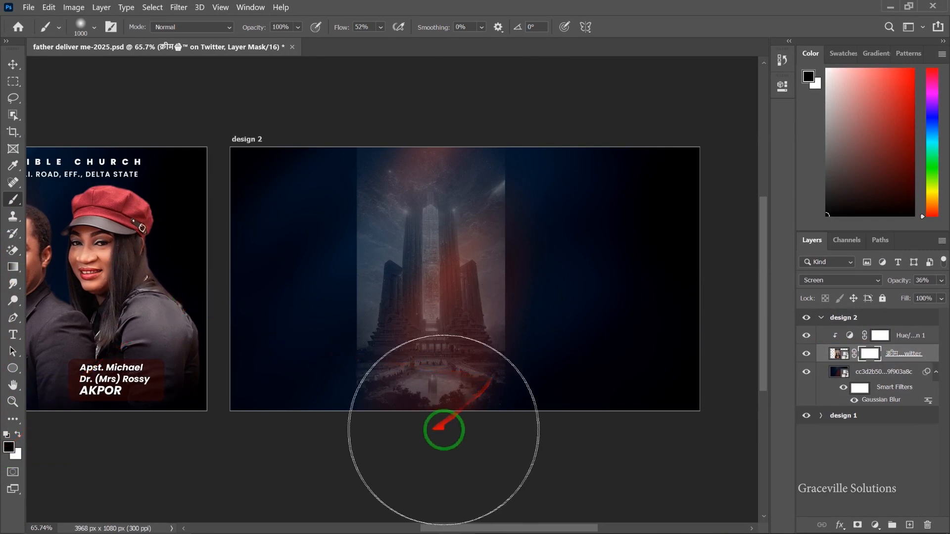
{"action": "mouse_move", "coordinate": [564, 121]}
{"action": "left_mouse_down"}
{"action": "mouse_move", "coordinate": [583, 185]}
{"action": "mouse_move", "coordinate": [565, 305]}
{"action": "mouse_move", "coordinate": [565, 207]}
{"action": "mouse_move", "coordinate": [565, 339]}
{"action": "left_mouse_up"}
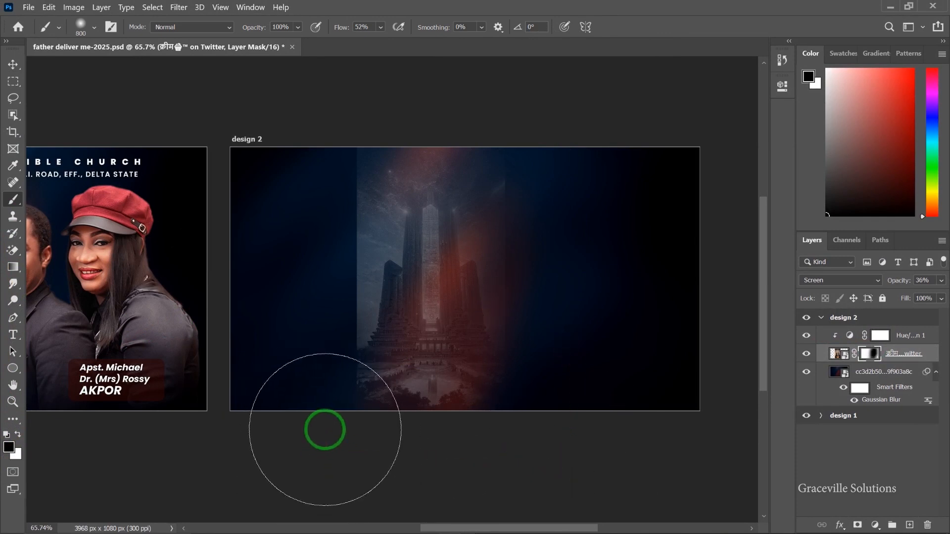
{"action": "mouse_move", "coordinate": [325, 429]}
{"action": "left_mouse_down"}
{"action": "mouse_move", "coordinate": [314, 269]}
{"action": "mouse_move", "coordinate": [343, 96]}
{"action": "mouse_move", "coordinate": [326, 322]}
{"action": "mouse_move", "coordinate": [342, 451]}
{"action": "mouse_move", "coordinate": [556, 221]}
{"action": "mouse_move", "coordinate": [537, 284]}
{"action": "mouse_move", "coordinate": [564, 435]}
{"action": "mouse_move", "coordinate": [392, 440]}
{"action": "mouse_move", "coordinate": [530, 431]}
{"action": "mouse_move", "coordinate": [568, 51]}
{"action": "mouse_move", "coordinate": [367, 96]}
{"action": "mouse_move", "coordinate": [329, 144]}
{"action": "mouse_move", "coordinate": [311, 375]}
{"action": "mouse_move", "coordinate": [338, 314]}
{"action": "left_mouse_up"}
Step: Group the Hue/Saturation, temple and blurred background layers of design 2 and name the group "background"
{"action": "left_click", "coordinate": [858, 355]}
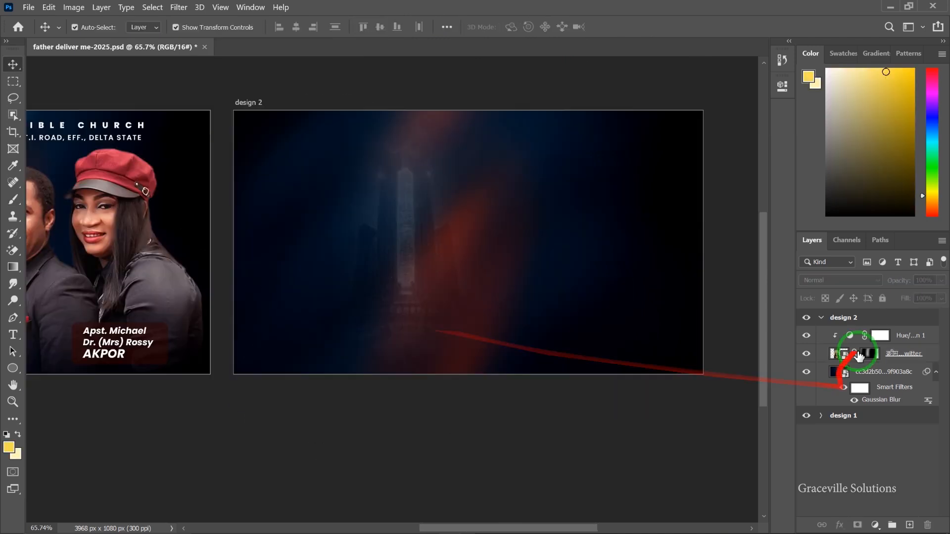
{"action": "left_click", "coordinate": [898, 337]}
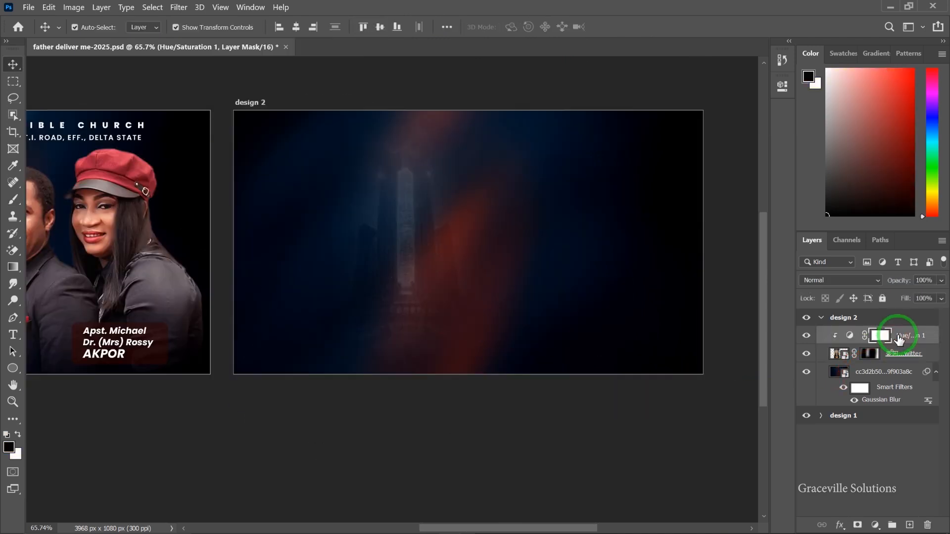
{"action": "left_click", "coordinate": [916, 374]}
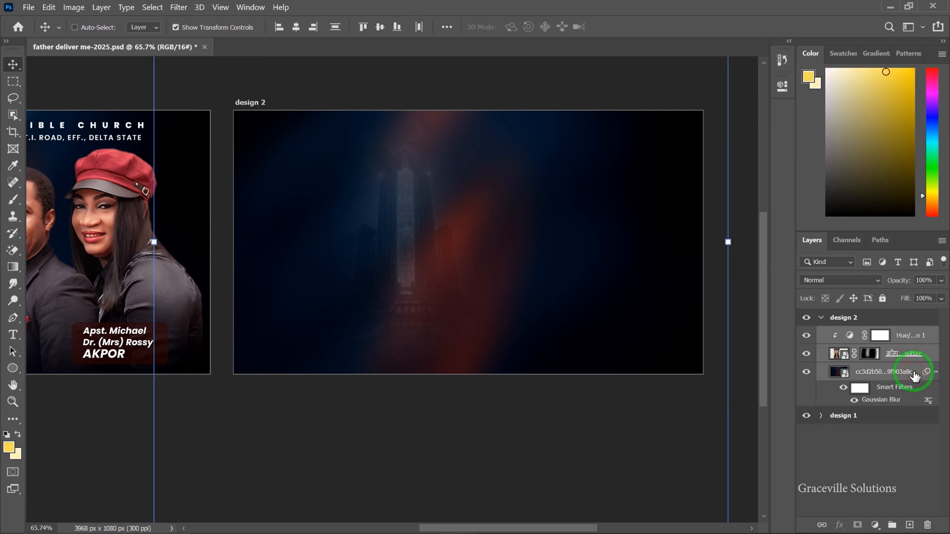
{"action": "key", "text": "ctrl+g"}
{"action": "left_click", "coordinate": [863, 336]}
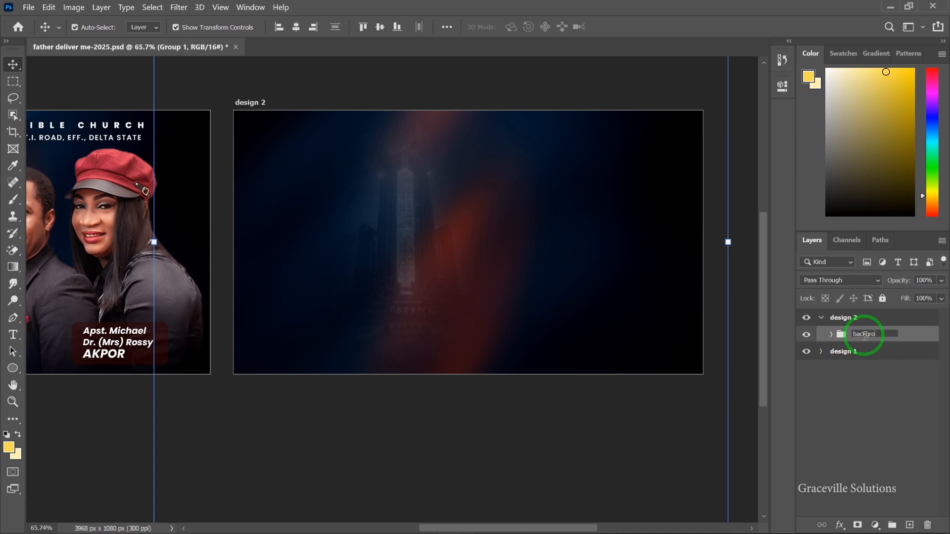
{"action": "scroll", "coordinate": [477, 492], "scroll_direction": "down", "scroll_amount": 4}
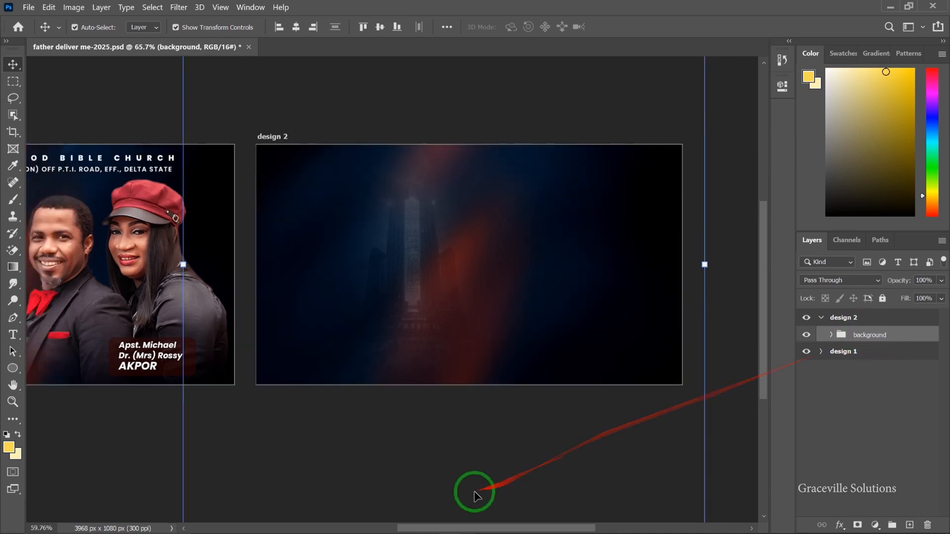
{"action": "left_click", "coordinate": [235, 468]}
Step: Place papmam-transformed.png from the resources folder on the right half of design 2, with the couple cropped below the waist by the artboard
{"action": "left_click_drag", "start_coordinate": [280, 358], "coordinate": [318, 262]}
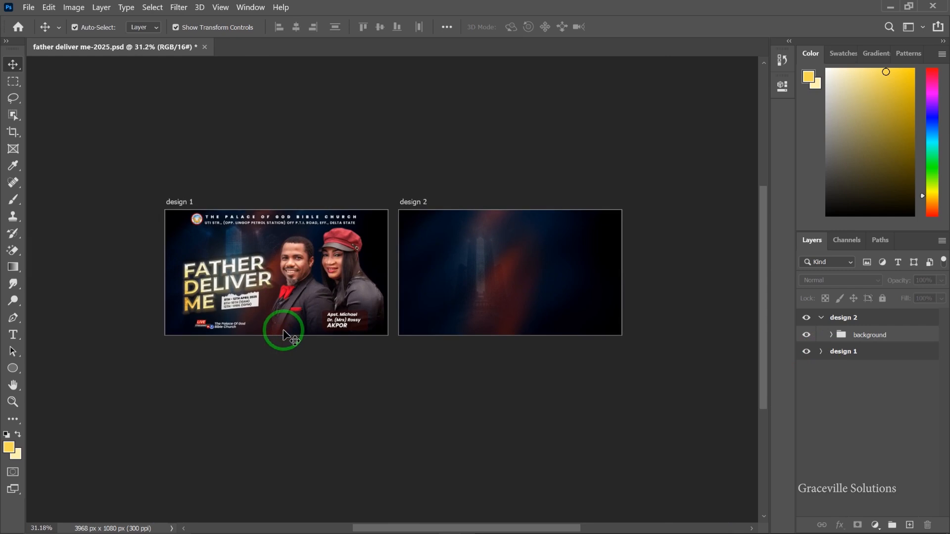
{"action": "key", "text": "super"}
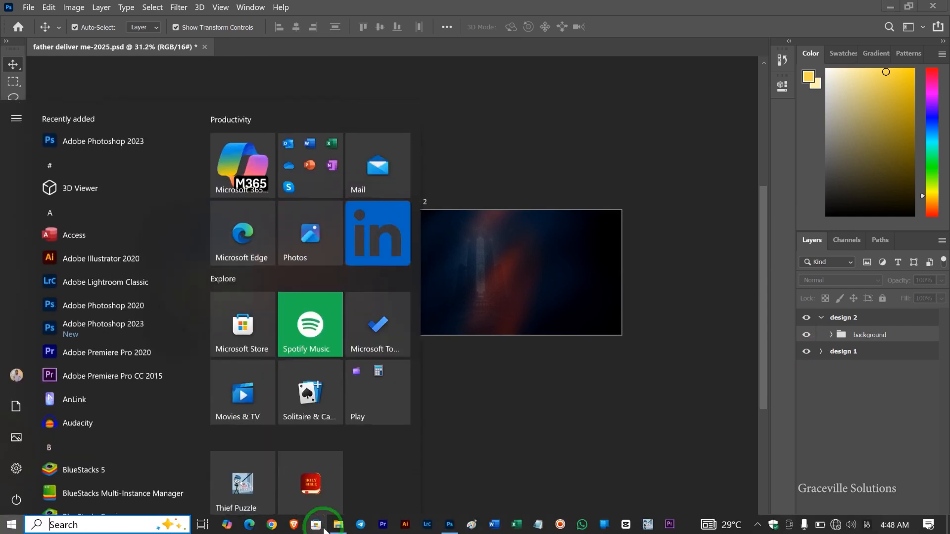
{"action": "left_click", "coordinate": [340, 523]}
{"action": "left_click_drag", "start_coordinate": [160, 396], "coordinate": [497, 271]}
{"action": "scroll", "coordinate": [527, 185], "scroll_direction": "up", "scroll_amount": 2}
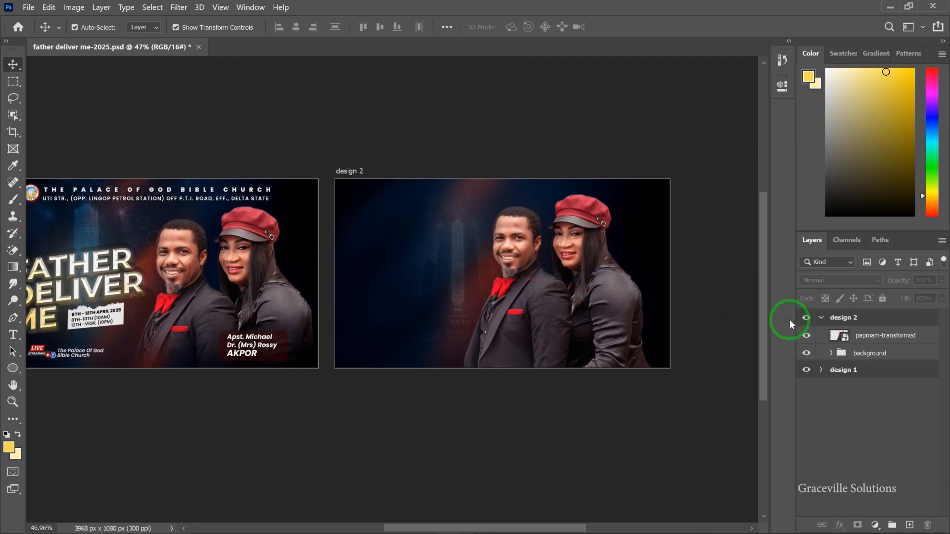
Step: Add a layer mask to the couple image and fade its lower part with a soft black brush of size 1000
{"action": "left_click", "coordinate": [886, 339]}
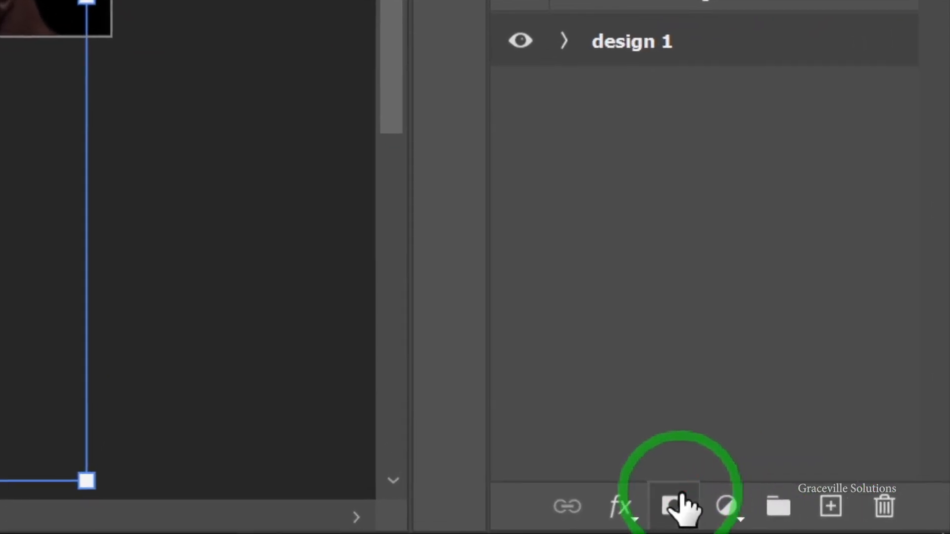
{"action": "left_click", "coordinate": [682, 507]}
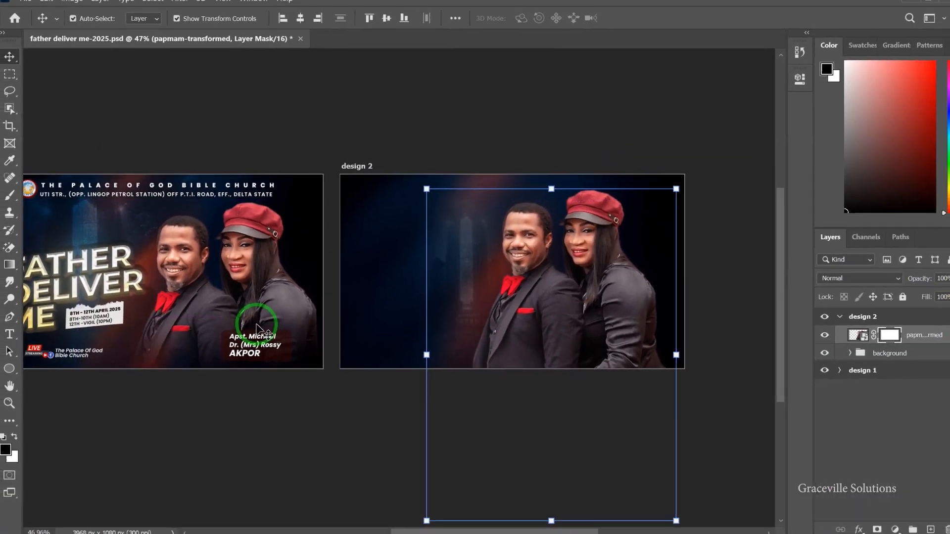
{"action": "key", "text": "b"}
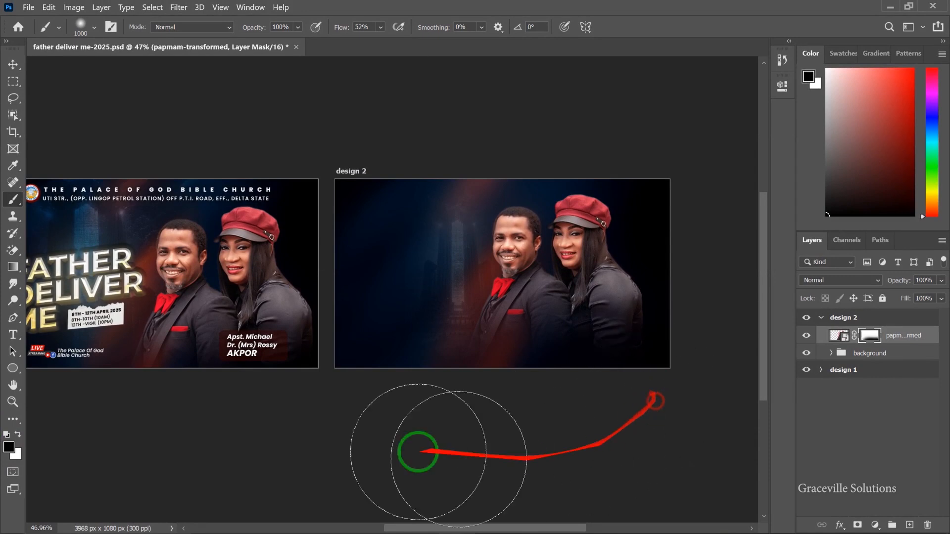
{"action": "scroll", "coordinate": [483, 409], "scroll_direction": "up", "scroll_amount": 4}
{"action": "scroll", "coordinate": [486, 435], "scroll_direction": "down", "scroll_amount": 3}
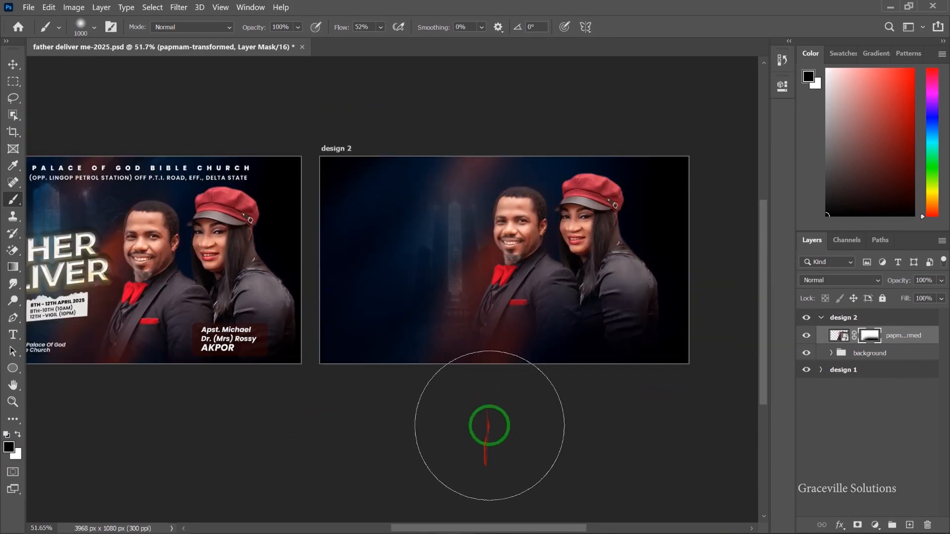
Step: Restore part of the couple's faded lower suits by painting white on the layer mask with a soft brush of size 700
{"action": "scroll", "coordinate": [489, 424], "scroll_direction": "up", "scroll_amount": 2}
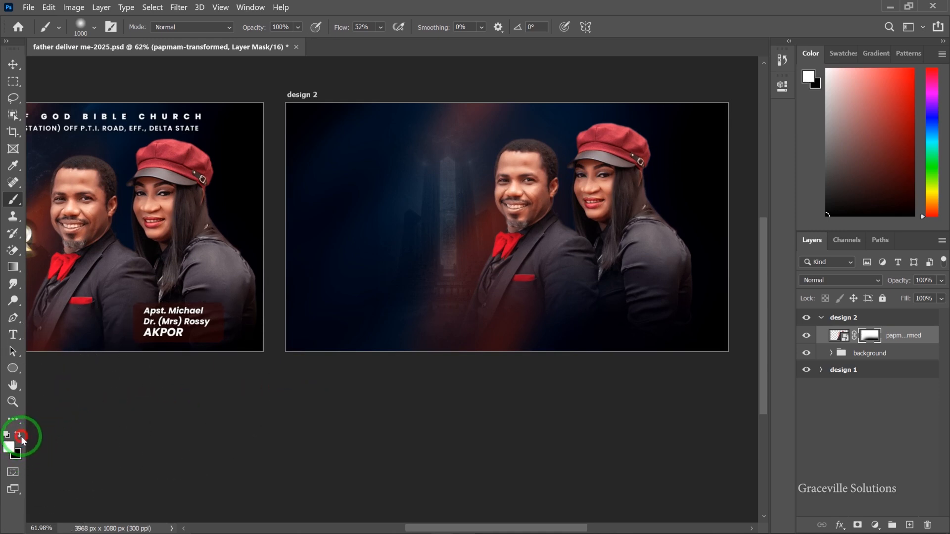
{"action": "key", "text": "bracketleft"}
{"action": "key", "text": "bracketleft"}
{"action": "key", "text": "bracketleft"}
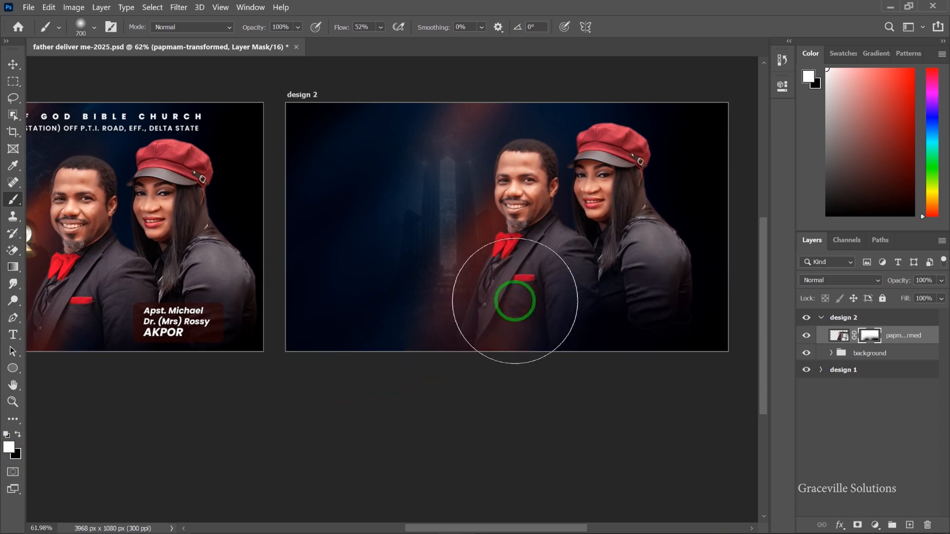
{"action": "mouse_move", "coordinate": [608, 337]}
{"action": "left_mouse_down"}
{"action": "mouse_move", "coordinate": [666, 384]}
{"action": "mouse_move", "coordinate": [478, 403]}
{"action": "left_mouse_up"}
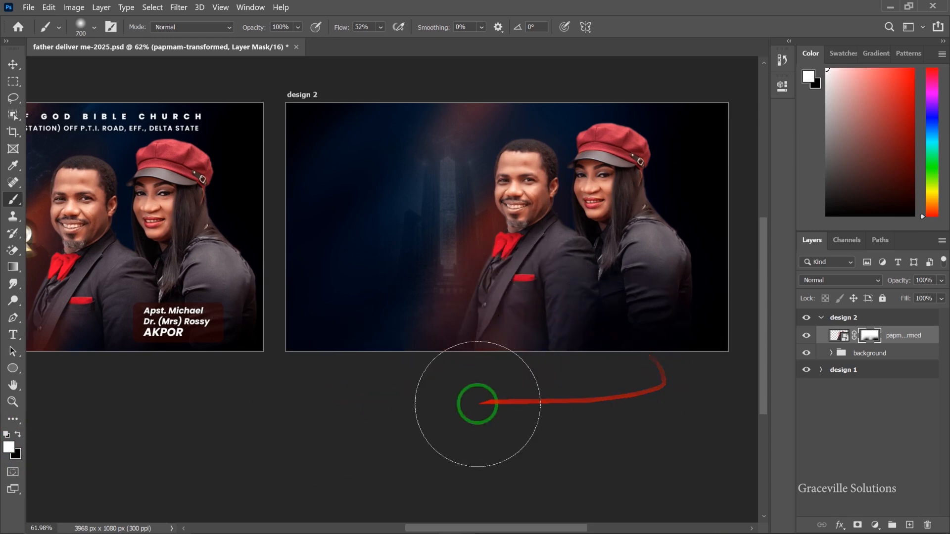
{"action": "key", "text": "v"}
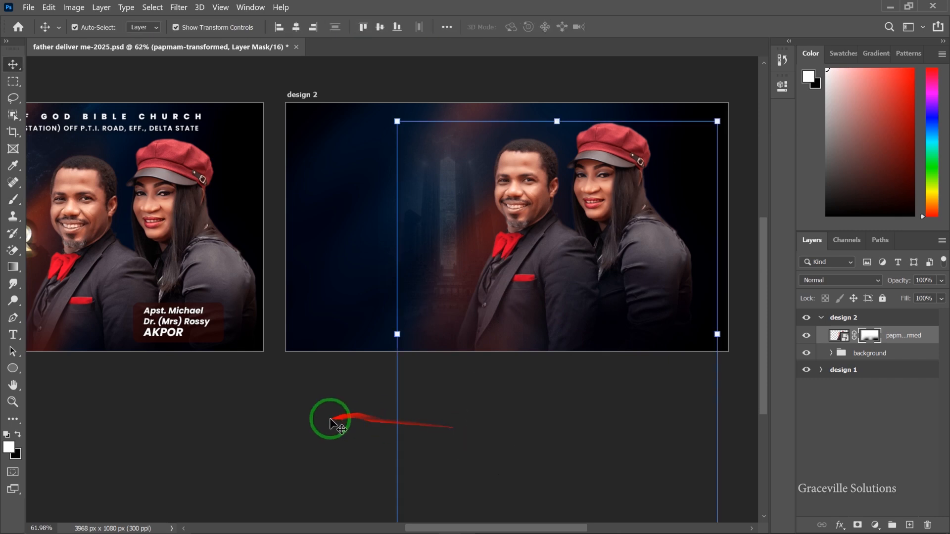
{"action": "left_click", "coordinate": [330, 423]}
{"action": "scroll", "coordinate": [328, 415], "scroll_direction": "down", "scroll_amount": 2}
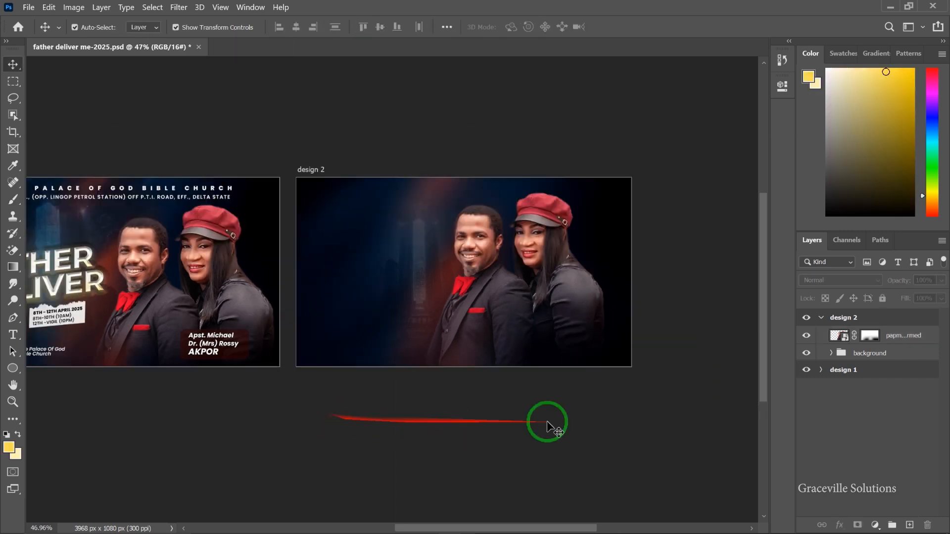
Step: Put the couple layer in its own group, collapse it and name it "image"
{"action": "left_click", "coordinate": [917, 337]}
{"action": "key", "text": "ctrl+g"}
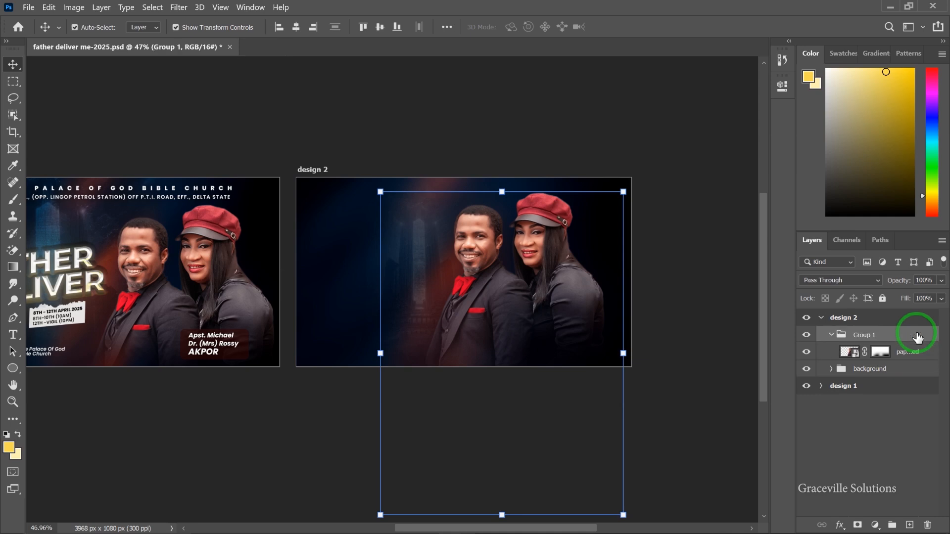
{"action": "left_click", "coordinate": [831, 335]}
{"action": "double_click", "coordinate": [863, 335]}
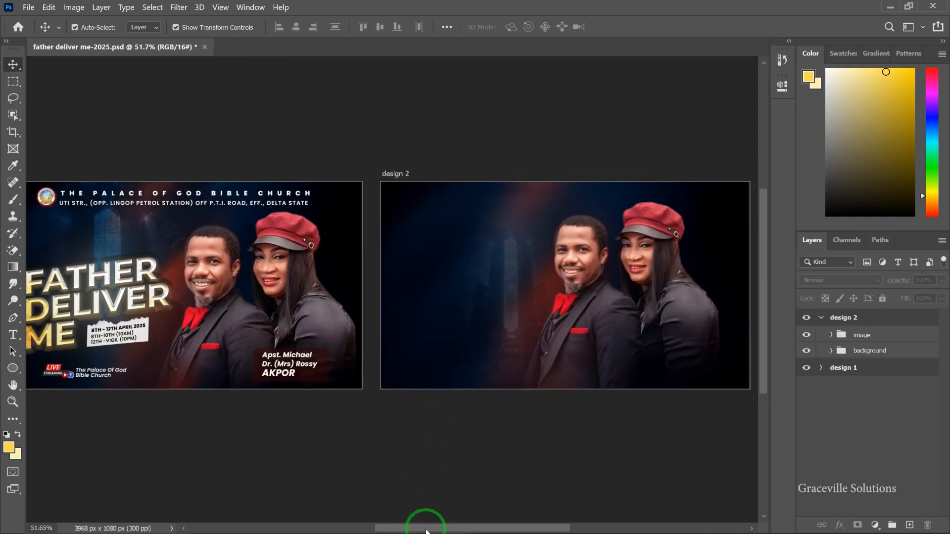
Step: Place PALACE OF GOD LOGO.png from the resources folder as a small logo near the upper-left corner of design 2
{"action": "key", "text": "super"}
{"action": "left_click", "coordinate": [349, 526]}
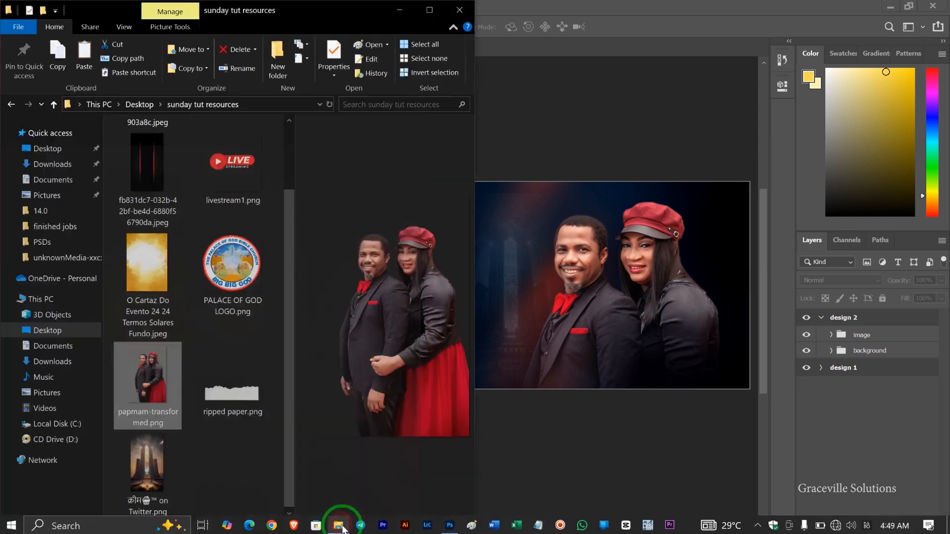
{"action": "left_click", "coordinate": [220, 269]}
{"action": "left_click_drag", "start_coordinate": [218, 265], "coordinate": [530, 248]}
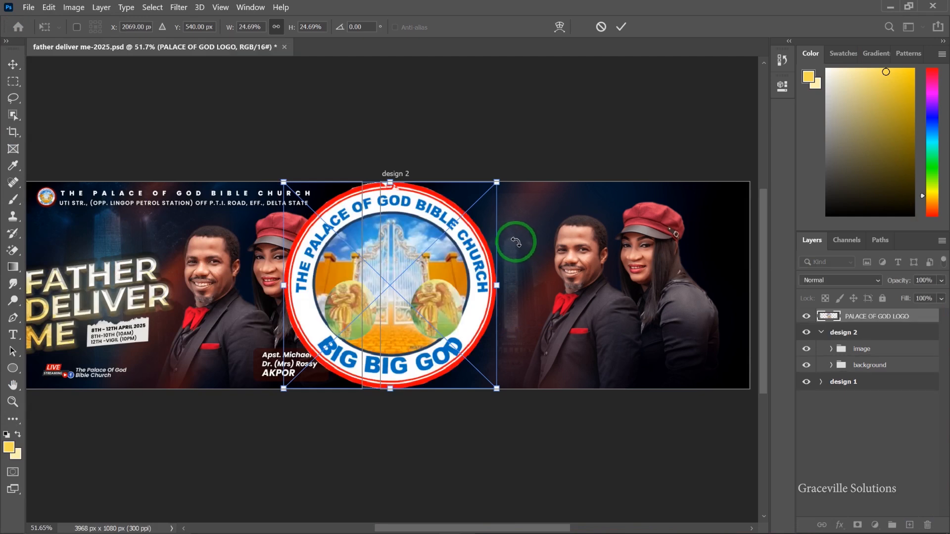
{"action": "double_click", "coordinate": [423, 273]}
{"action": "left_click_drag", "start_coordinate": [437, 275], "coordinate": [536, 275]}
{"action": "left_click_drag", "start_coordinate": [596, 182], "coordinate": [307, 204]}
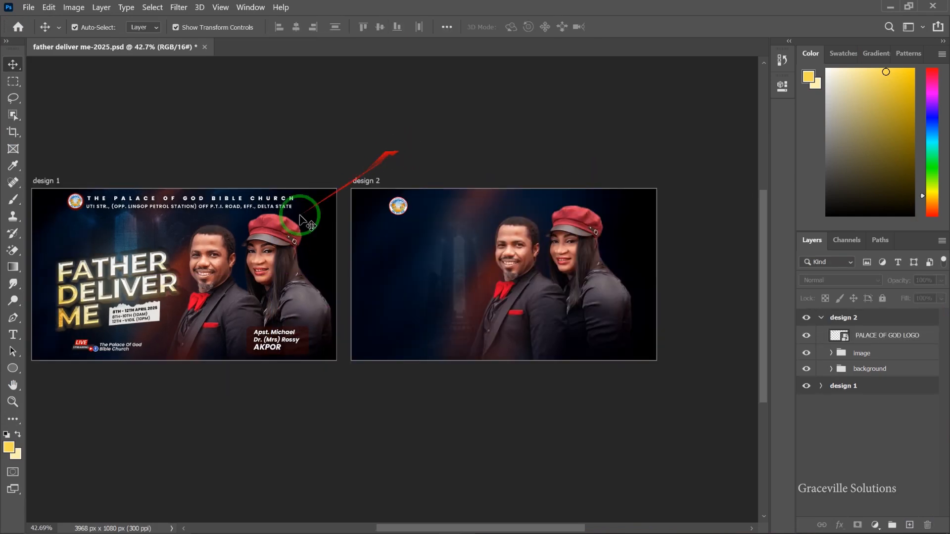
Step: Open doc text.txt from the resources folder and copy the church name and address lines
{"action": "scroll", "coordinate": [262, 297], "scroll_direction": "up", "scroll_amount": 2}
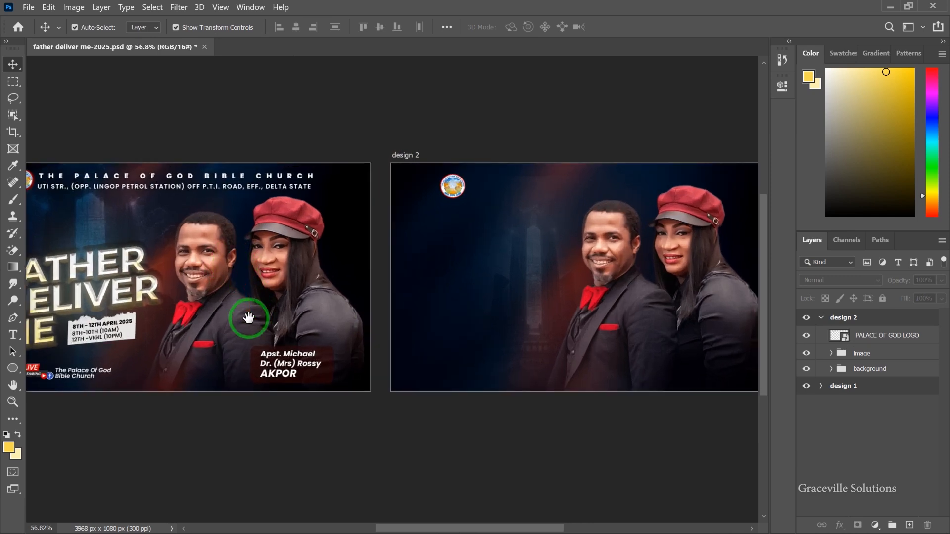
{"action": "scroll", "coordinate": [248, 317], "scroll_direction": "down", "scroll_amount": 4}
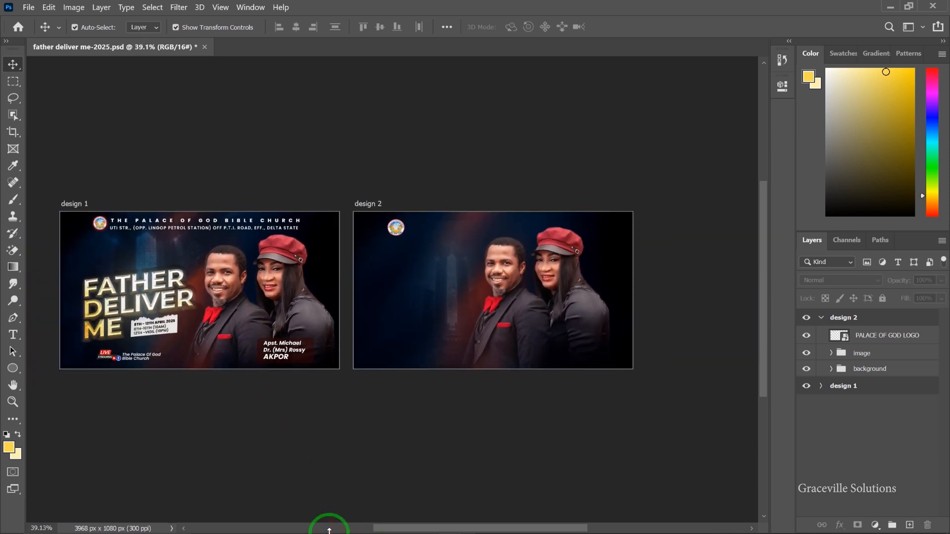
{"action": "left_click", "coordinate": [328, 530]}
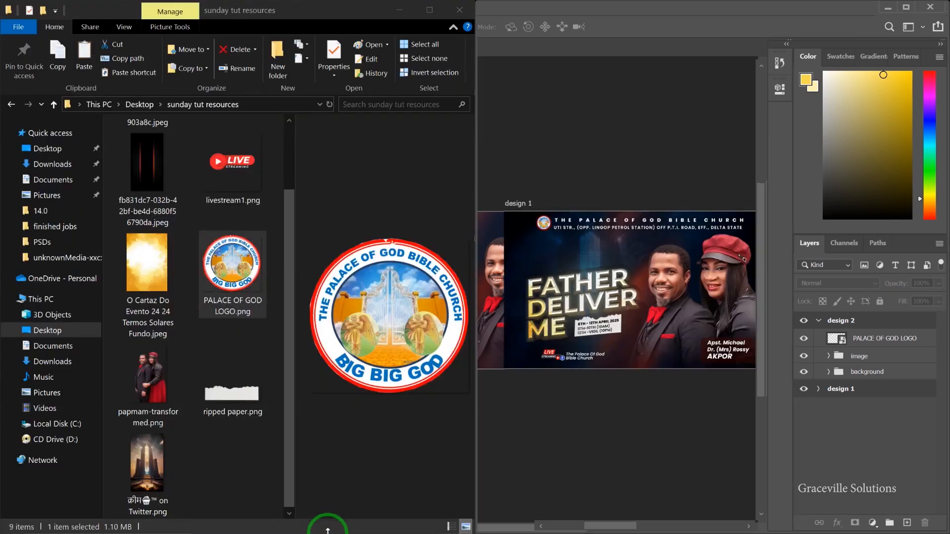
{"action": "double_click", "coordinate": [235, 153]}
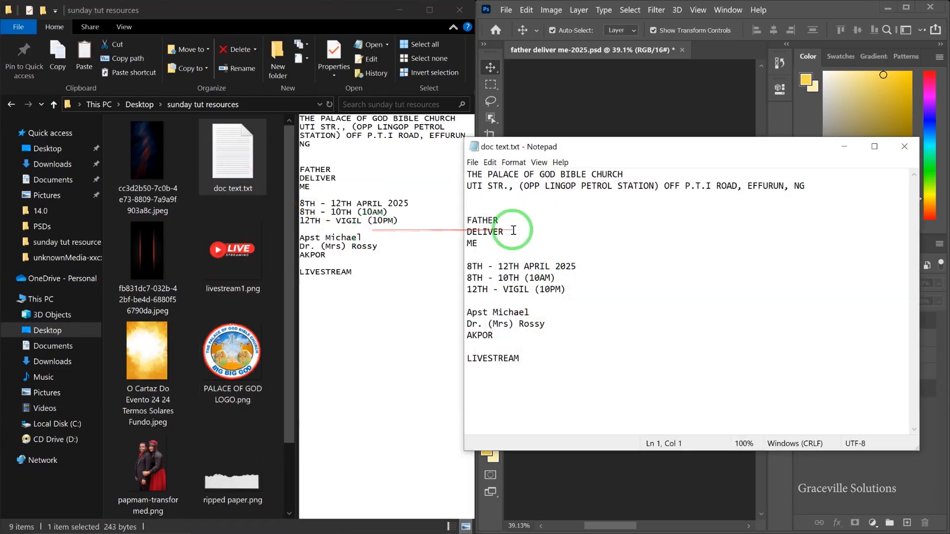
{"action": "left_click_drag", "start_coordinate": [468, 172], "coordinate": [820, 196]}
{"action": "right_click", "coordinate": [728, 189]}
{"action": "left_click", "coordinate": [726, 216]}
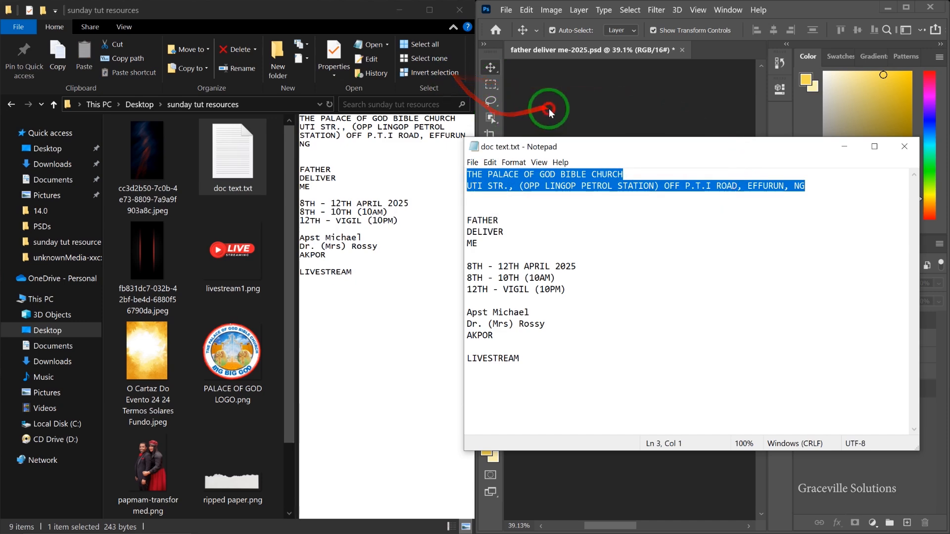
Step: Switch back to Photoshop and place the text line "THE PALACE OF GOD BIBLE CHURCH" beside the logo on design 2
{"action": "left_click", "coordinate": [542, 121]}
{"action": "left_click", "coordinate": [913, 10]}
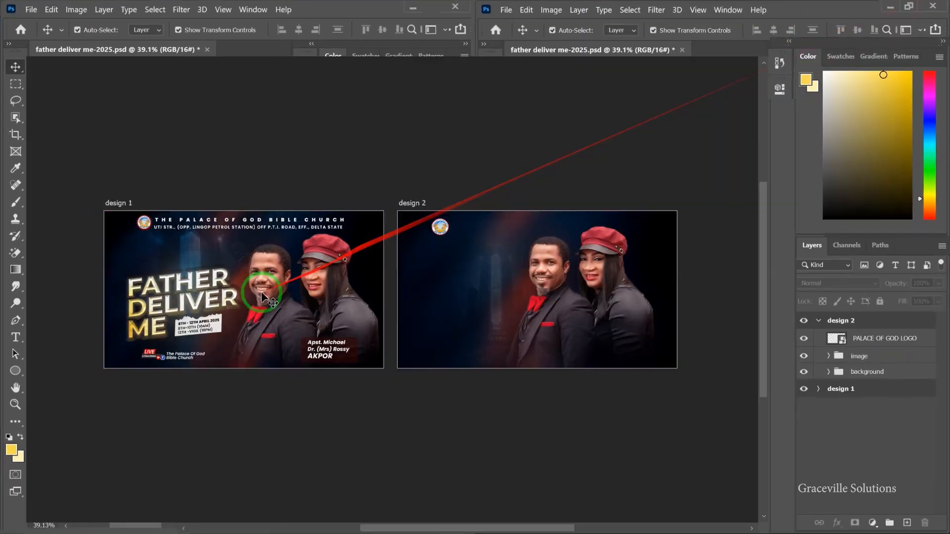
{"action": "key", "text": "t"}
{"action": "left_click", "coordinate": [444, 287]}
{"action": "key", "text": "ctrl+a"}
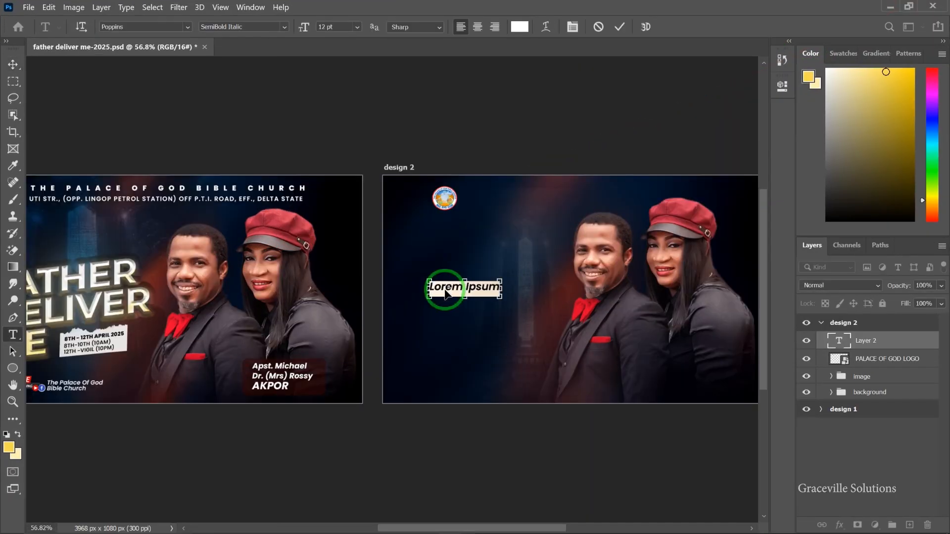
{"action": "key", "text": "ctrl+v"}
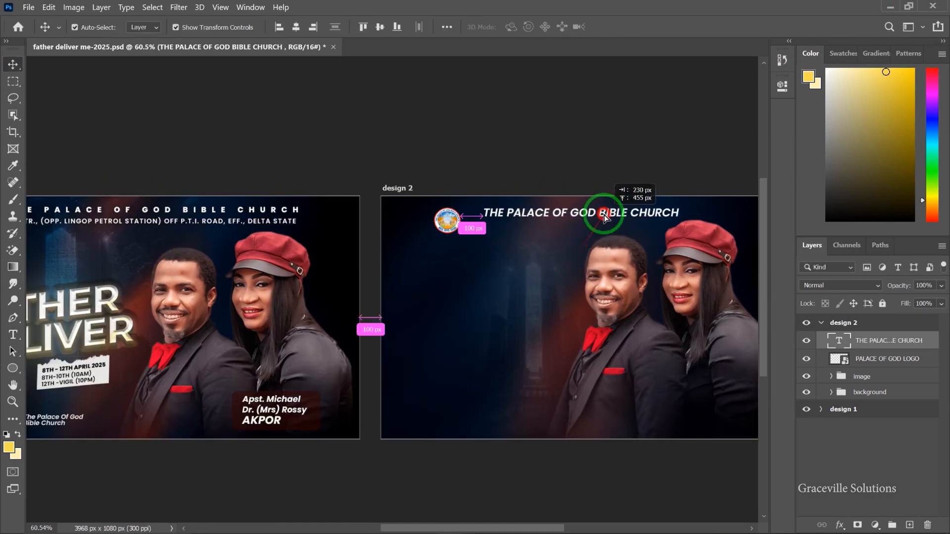
{"action": "left_click_drag", "start_coordinate": [604, 216], "coordinate": [600, 205]}
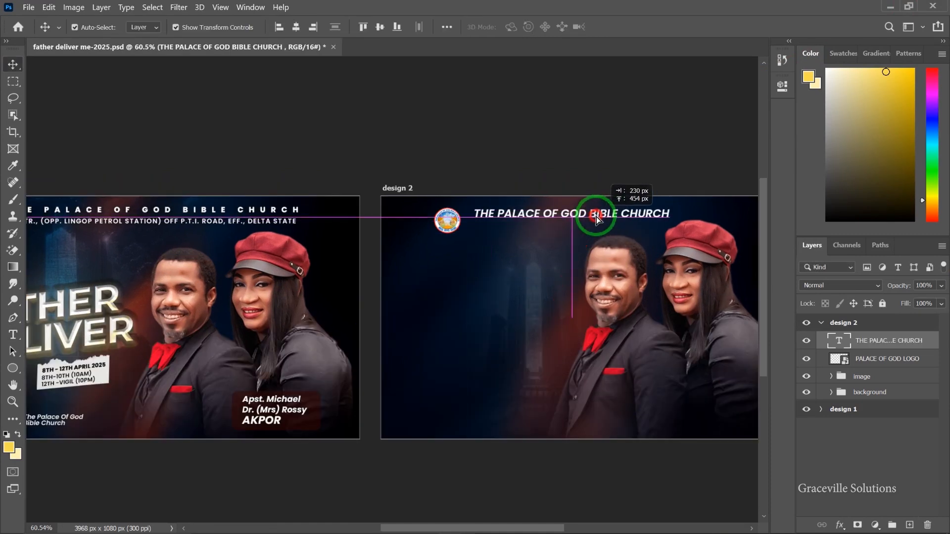
Step: Set the tracking of the church name line on design 2 to 300
{"action": "scroll", "coordinate": [600, 205], "scroll_direction": "down", "scroll_amount": 3}
{"action": "scroll", "coordinate": [305, 230], "scroll_direction": "up", "scroll_amount": 3}
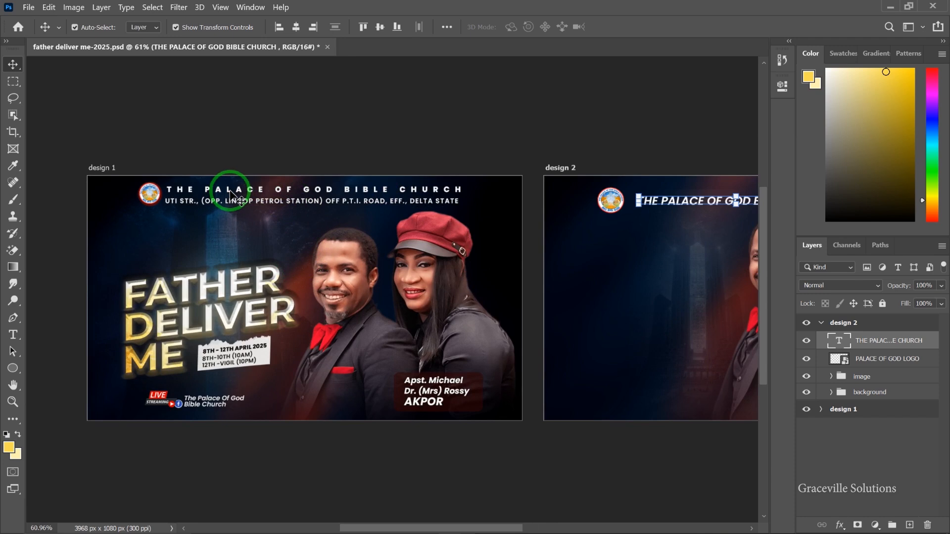
{"action": "scroll", "coordinate": [230, 193], "scroll_direction": "down", "scroll_amount": 2}
{"action": "left_click_drag", "start_coordinate": [566, 354], "coordinate": [457, 312]}
{"action": "scroll", "coordinate": [504, 285], "scroll_direction": "up", "scroll_amount": 2}
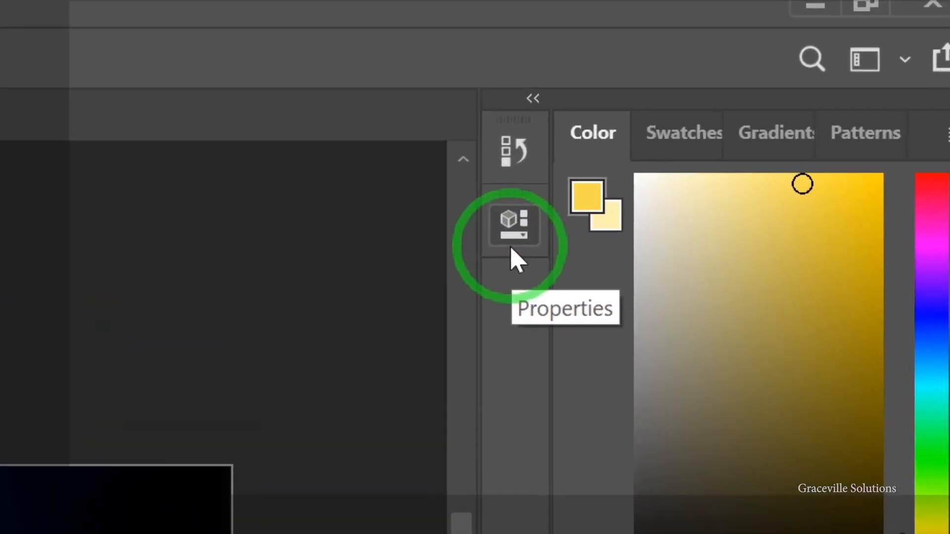
{"action": "left_click", "coordinate": [782, 87]}
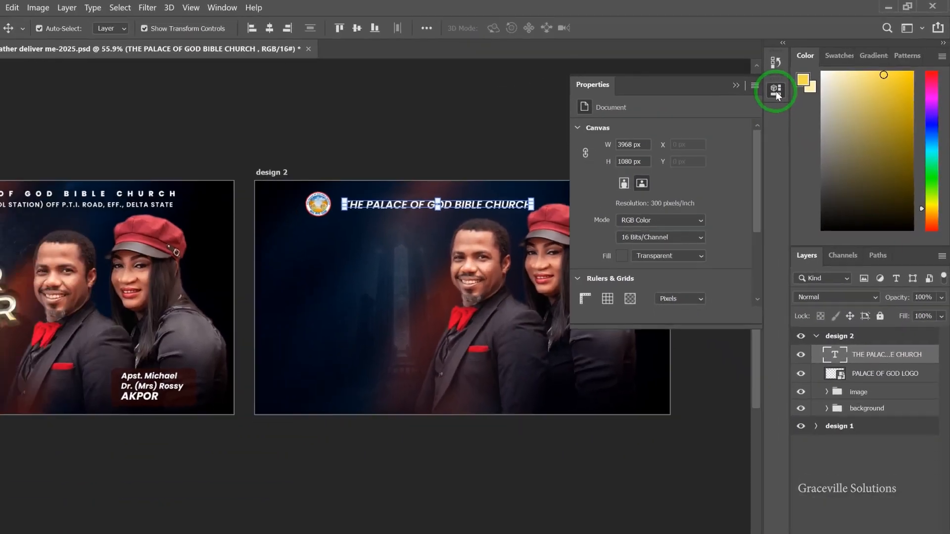
{"action": "left_click_drag", "start_coordinate": [768, 173], "coordinate": [761, 199]}
{"action": "left_click", "coordinate": [695, 204]}
{"action": "left_click", "coordinate": [712, 210]}
{"action": "left_click", "coordinate": [694, 208]}
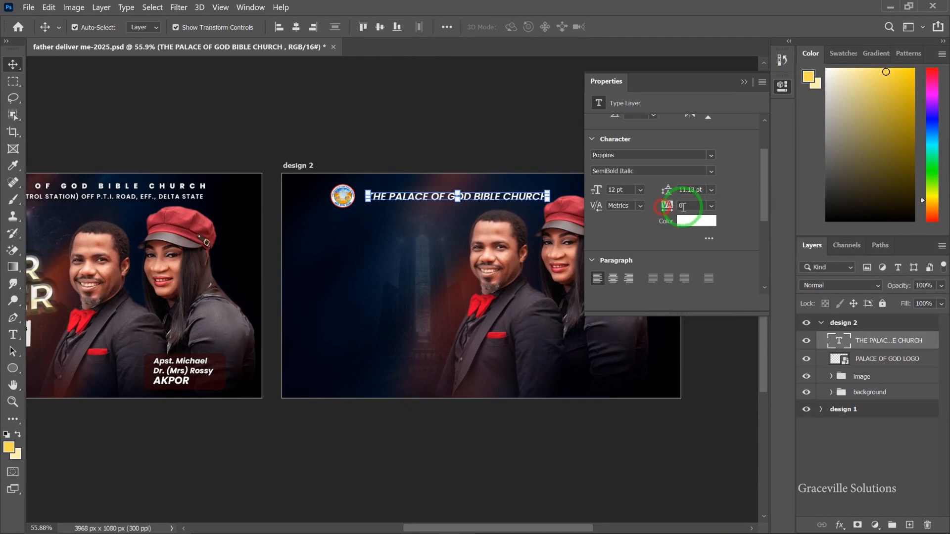
{"action": "type", "text": "3"}
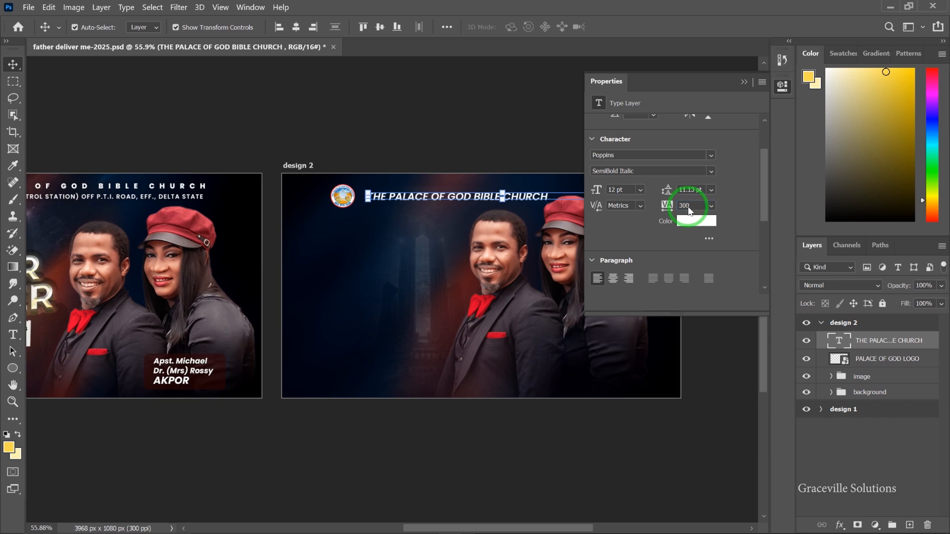
{"action": "type", "text": "00"}
{"action": "key", "text": "Return"}
{"action": "left_click", "coordinate": [744, 81]}
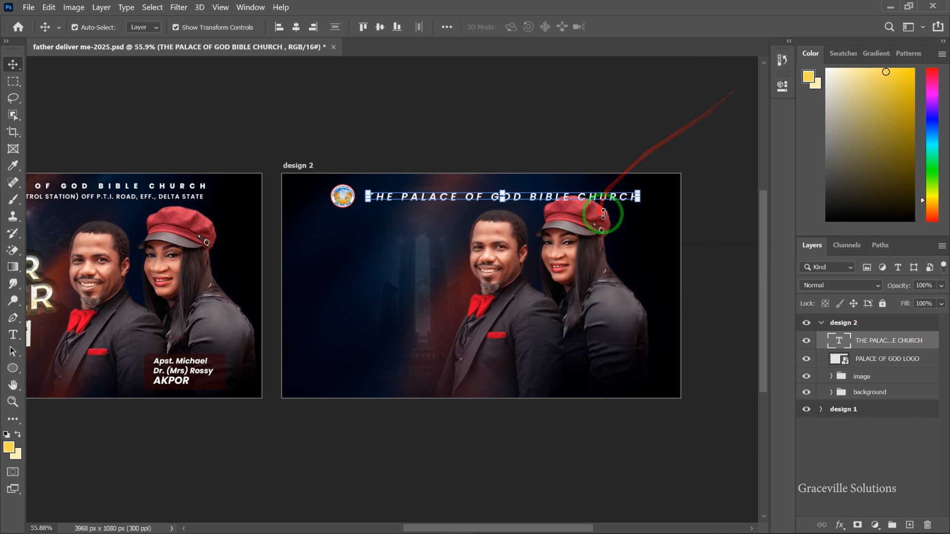
Step: Widen the church name's tracking to 400 and further, and scale the line down to fit within design 2
{"action": "left_click", "coordinate": [782, 87]}
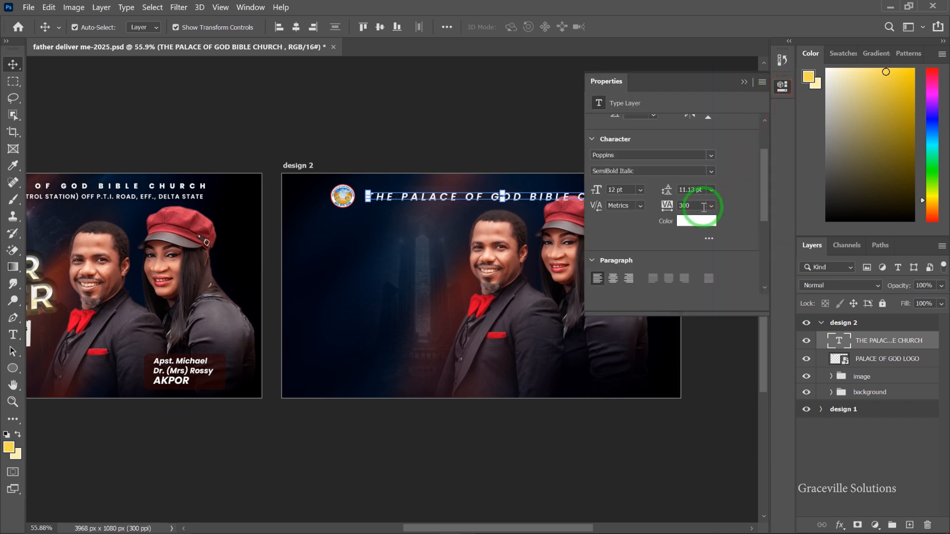
{"action": "type", "text": "400"}
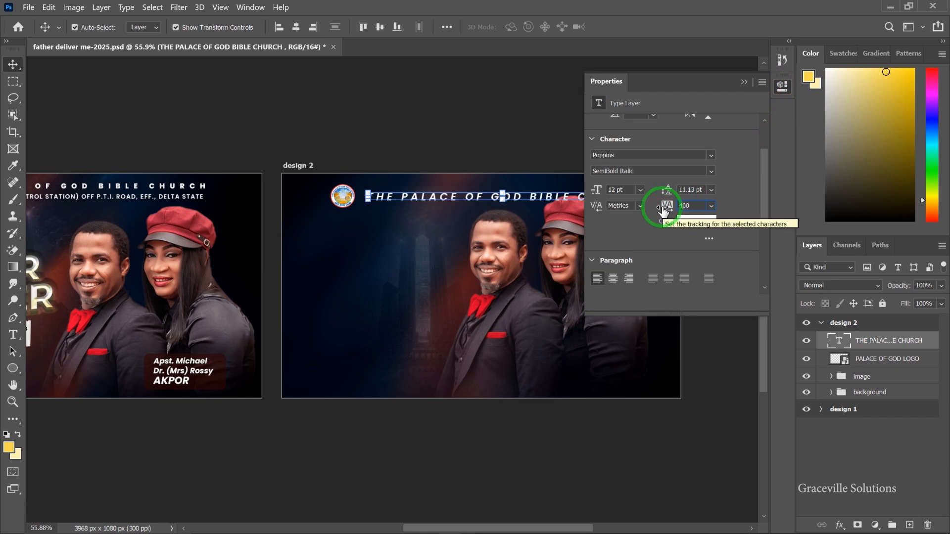
{"action": "key", "text": "Return"}
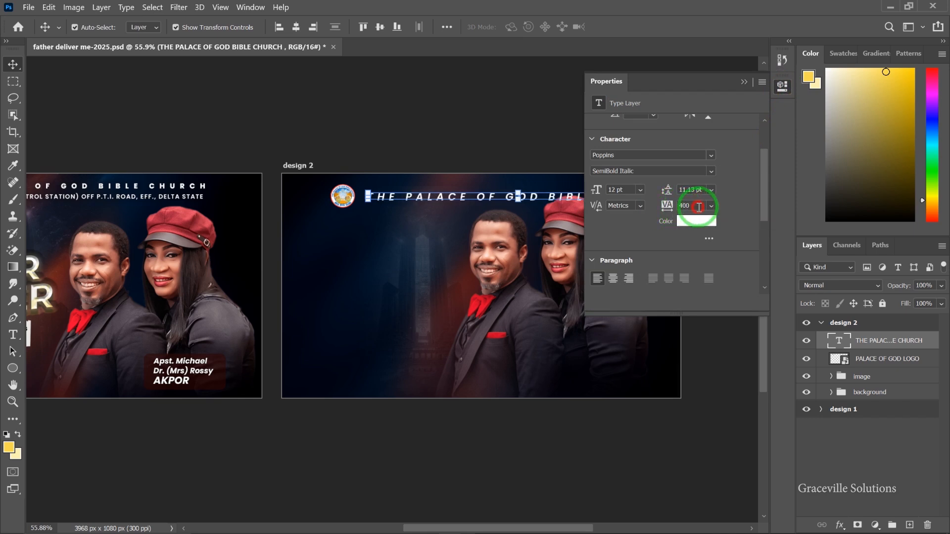
{"action": "key", "text": "Return"}
{"action": "left_click", "coordinate": [745, 82]}
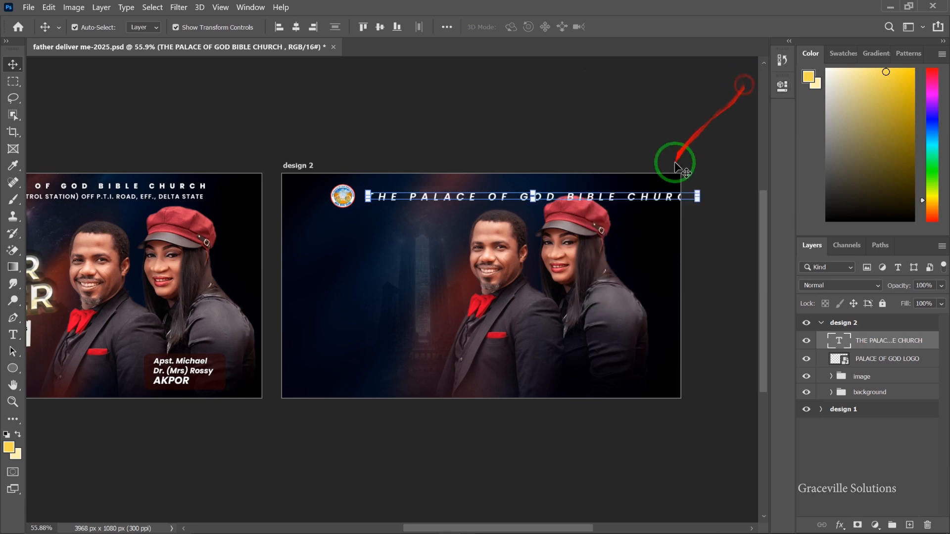
{"action": "scroll", "coordinate": [687, 173], "scroll_direction": "down", "scroll_amount": 2}
{"action": "left_click_drag", "start_coordinate": [697, 184], "coordinate": [640, 185]}
{"action": "scroll", "coordinate": [640, 185], "scroll_direction": "up", "scroll_amount": 2}
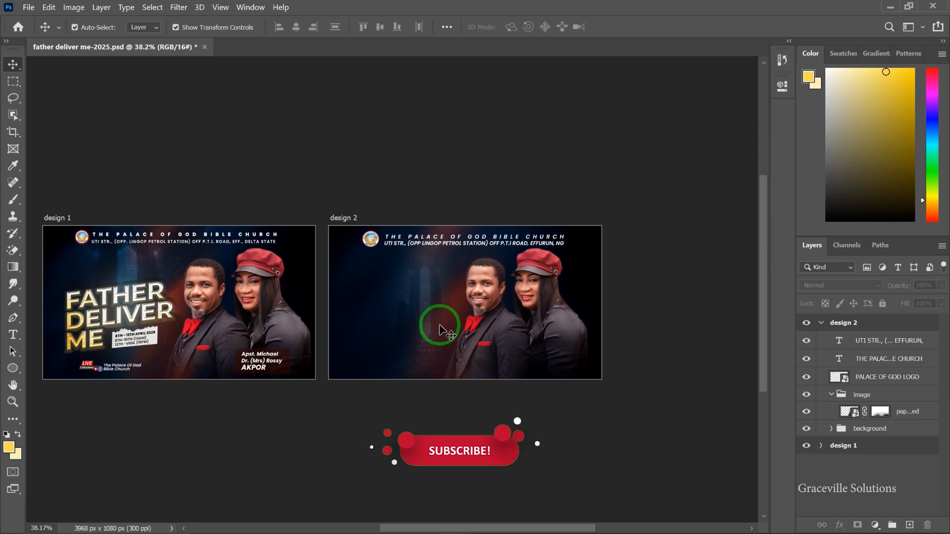
{"action": "left_click_drag", "start_coordinate": [439, 331], "coordinate": [470, 333]}
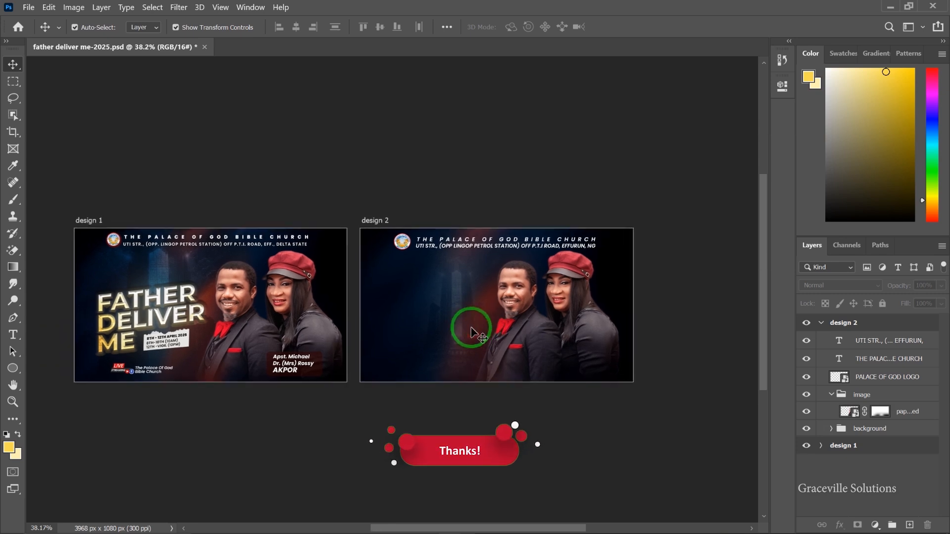
{"action": "scroll", "coordinate": [472, 171], "scroll_direction": "up", "scroll_amount": 2}
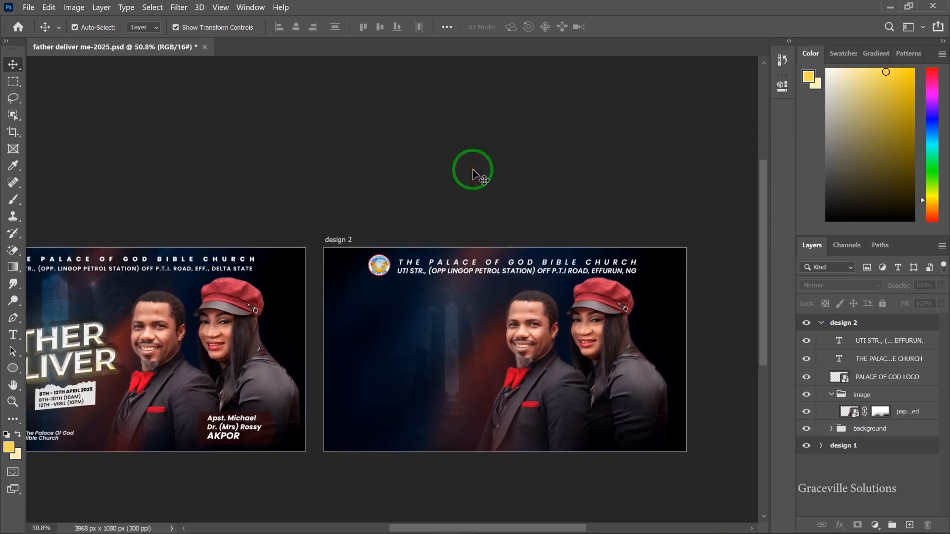
{"action": "scroll", "coordinate": [513, 347], "scroll_direction": "down", "scroll_amount": 2}
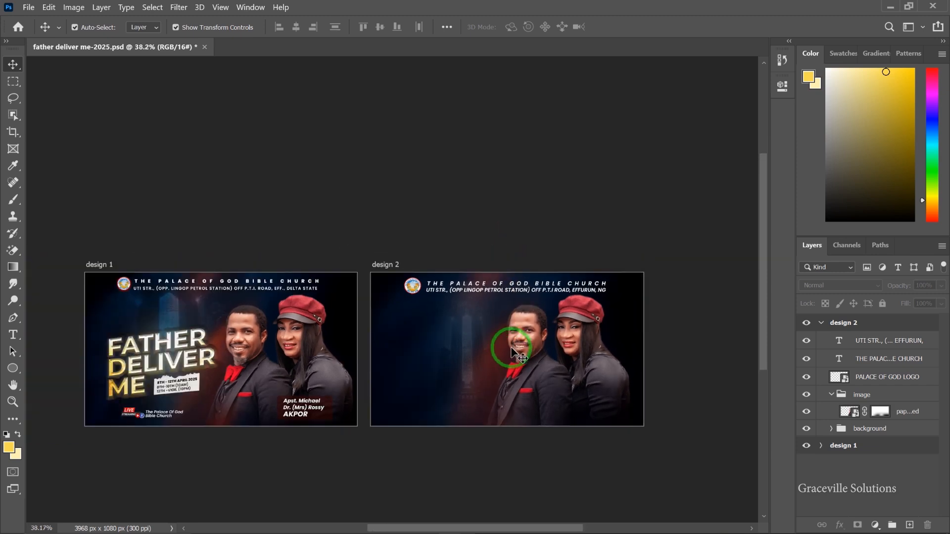
{"action": "left_click_drag", "start_coordinate": [450, 376], "coordinate": [435, 341]}
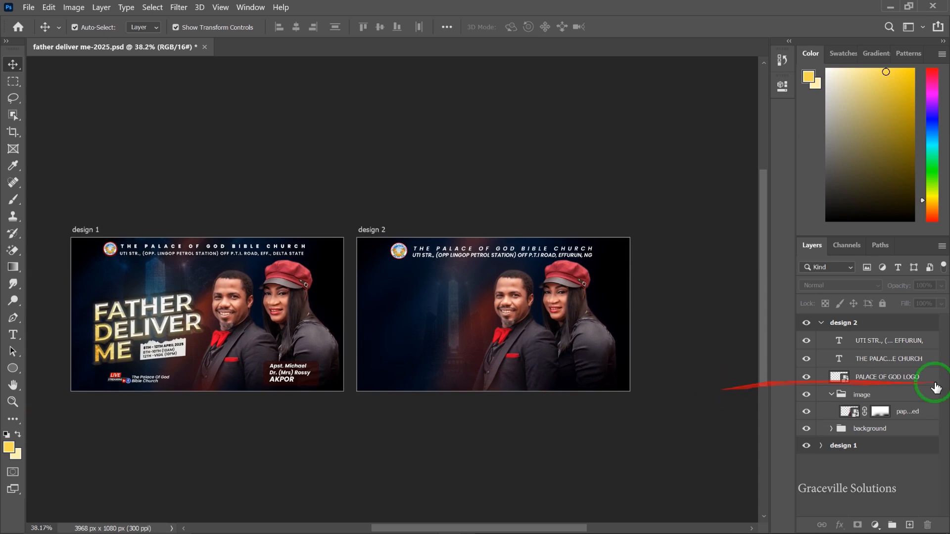
Step: Group the logo layer and the two header text layers of design 2 under the name "header" and check the group's visibility
{"action": "left_click", "coordinate": [913, 380]}
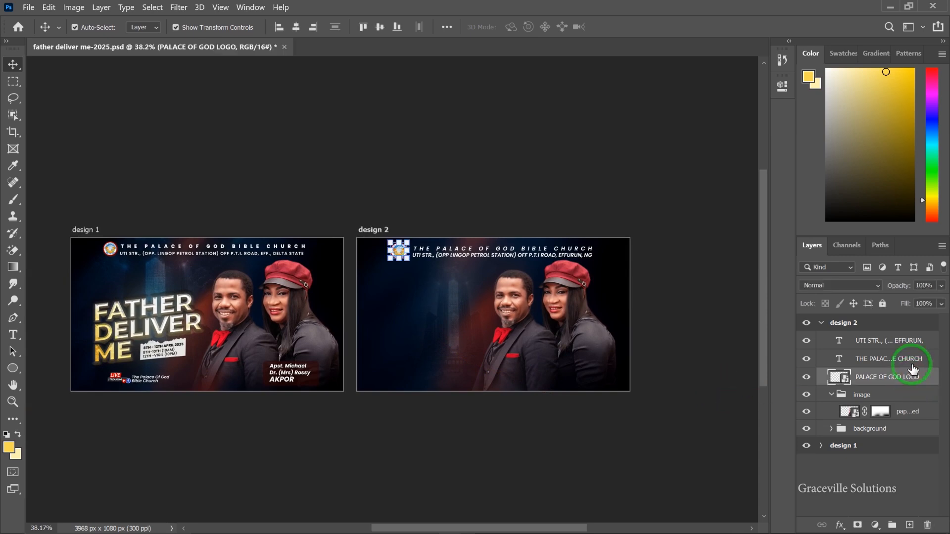
{"action": "left_click", "coordinate": [907, 340], "text": "shift"}
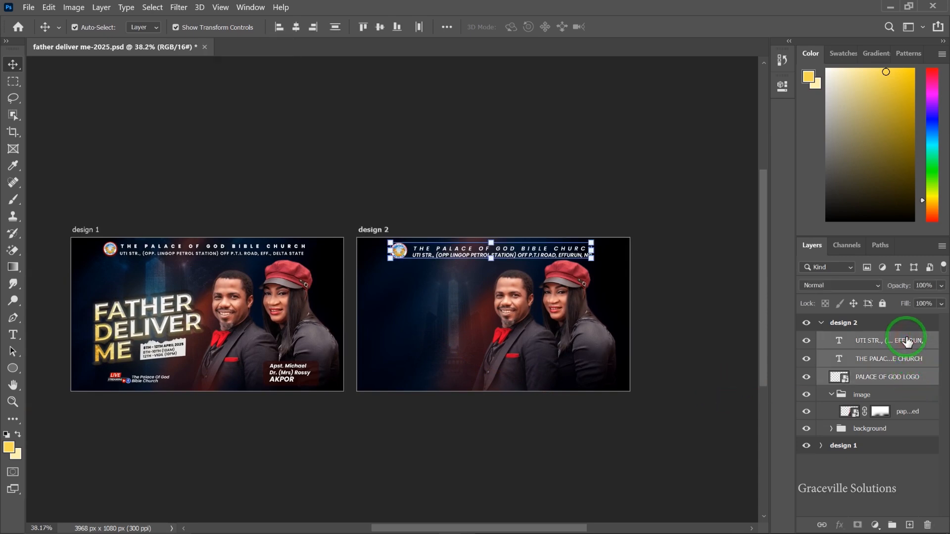
{"action": "key", "text": "ctrl+g"}
{"action": "left_click", "coordinate": [805, 340]}
{"action": "left_click", "coordinate": [805, 340]}
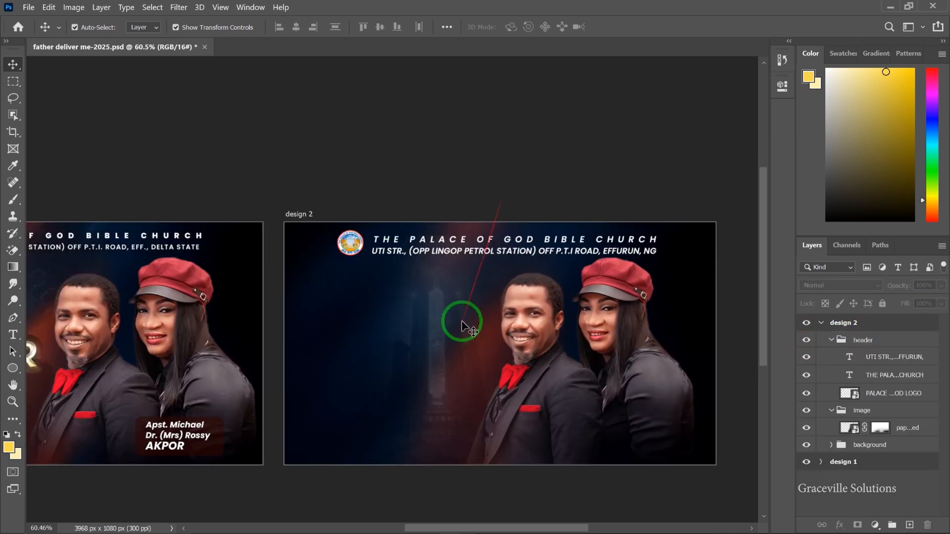
{"action": "scroll", "coordinate": [461, 323], "scroll_direction": "up", "scroll_amount": 1}
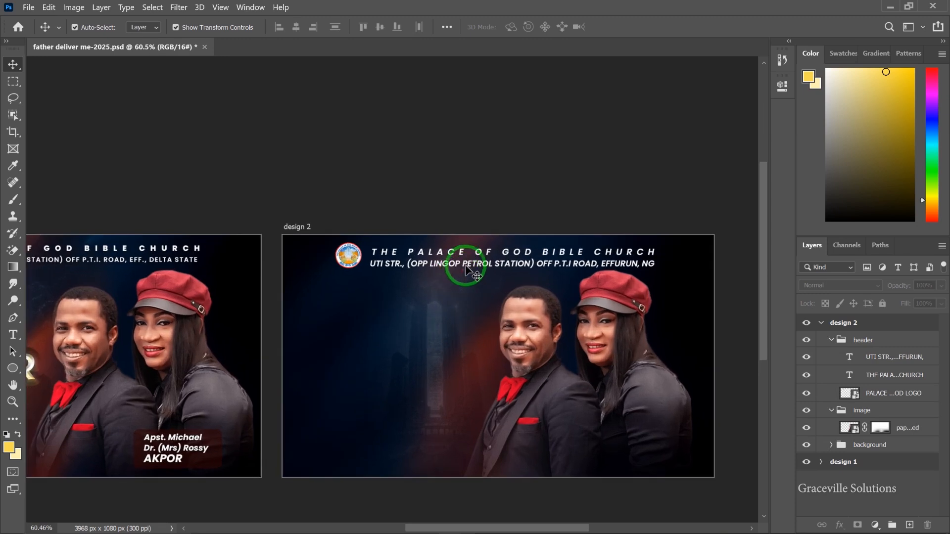
{"action": "scroll", "coordinate": [467, 270], "scroll_direction": "up", "scroll_amount": 2}
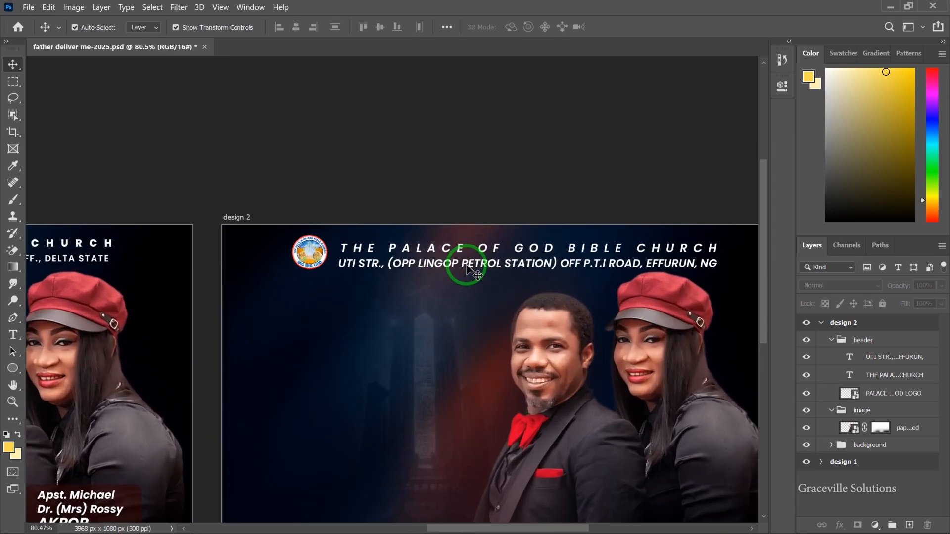
{"action": "left_click_drag", "start_coordinate": [466, 272], "coordinate": [483, 309]}
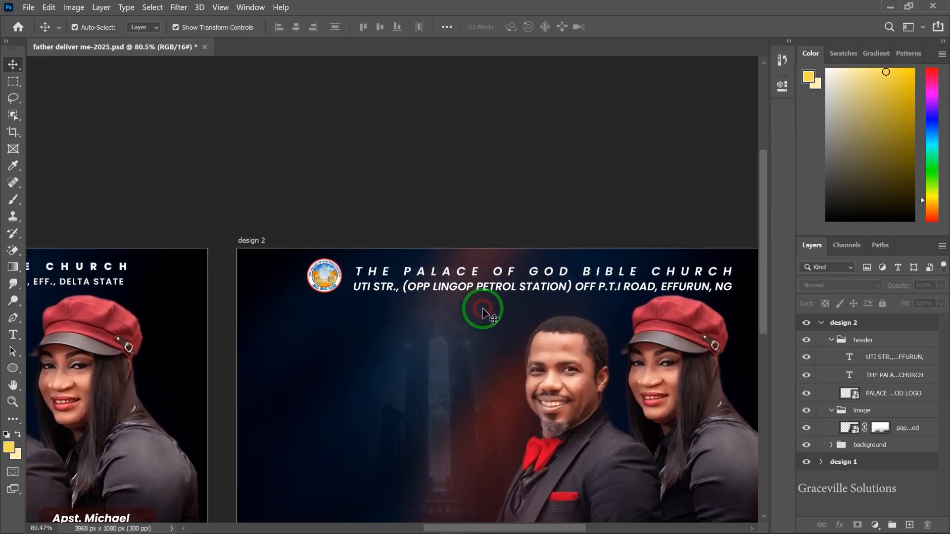
{"action": "scroll", "coordinate": [482, 310], "scroll_direction": "down", "scroll_amount": 3}
{"action": "scroll", "coordinate": [526, 212], "scroll_direction": "down", "scroll_amount": 2}
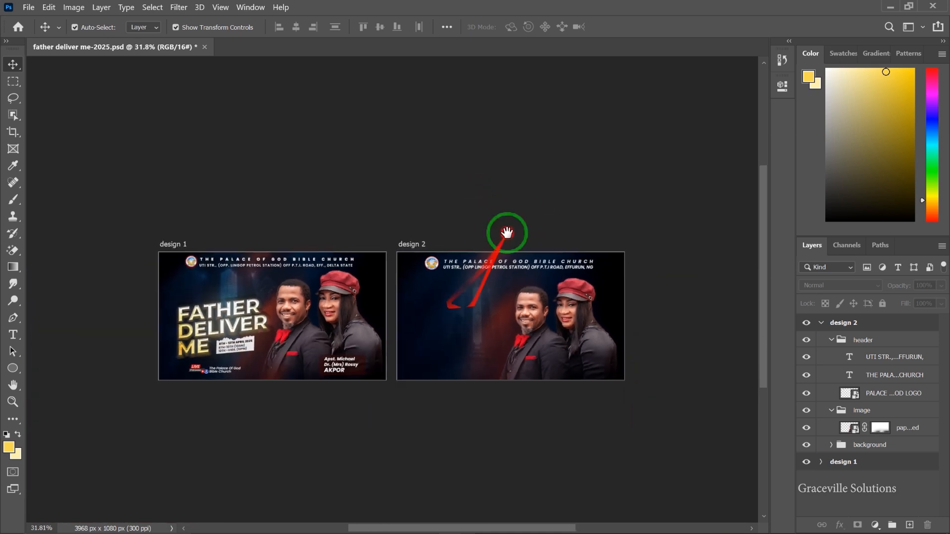
{"action": "left_click_drag", "start_coordinate": [507, 232], "coordinate": [509, 199]}
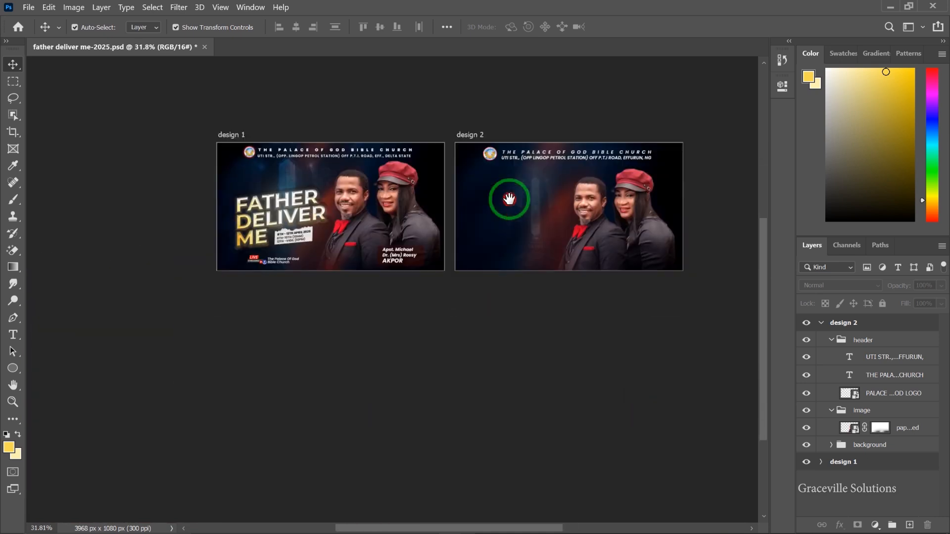
Step: Collapse the header group and add the text "FATHER" on the empty area of design 2 beside the couple
{"action": "left_click", "coordinate": [829, 341]}
{"action": "scroll", "coordinate": [509, 251], "scroll_direction": "up", "scroll_amount": 3}
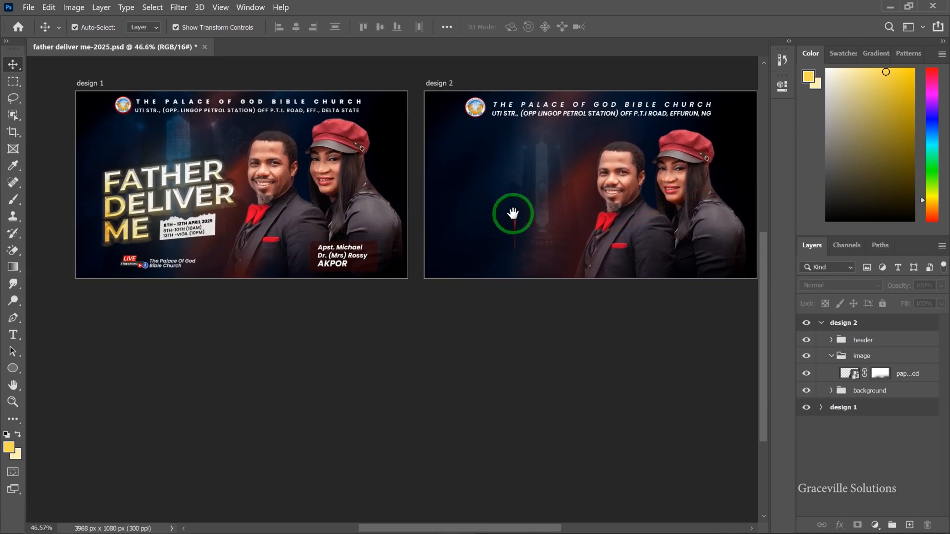
{"action": "left_click_drag", "start_coordinate": [484, 276], "coordinate": [484, 312]}
{"action": "key", "text": "t"}
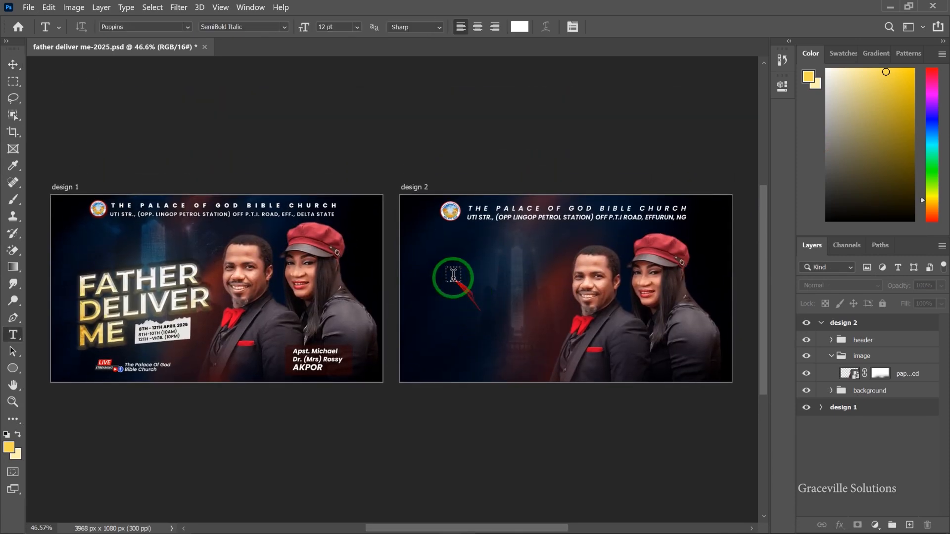
{"action": "left_click", "coordinate": [433, 269]}
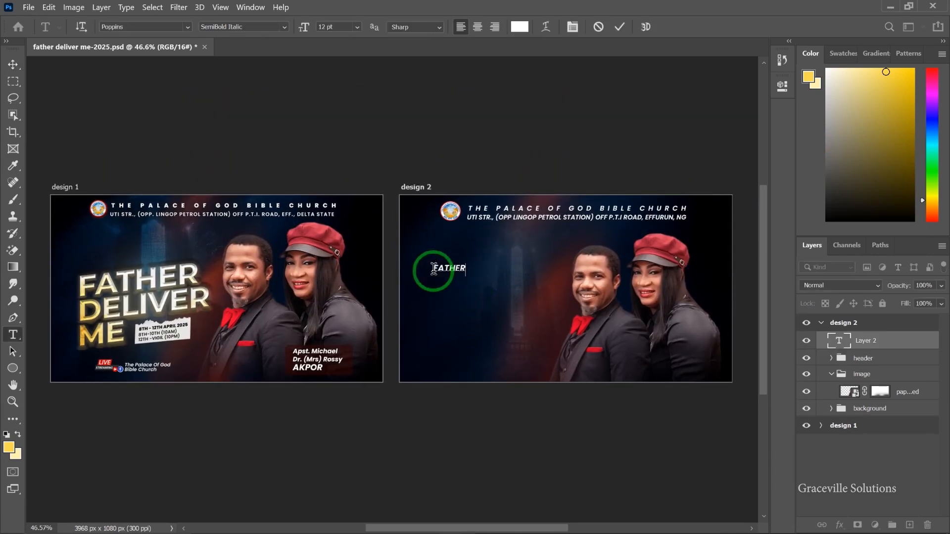
{"action": "left_click", "coordinate": [12, 65]}
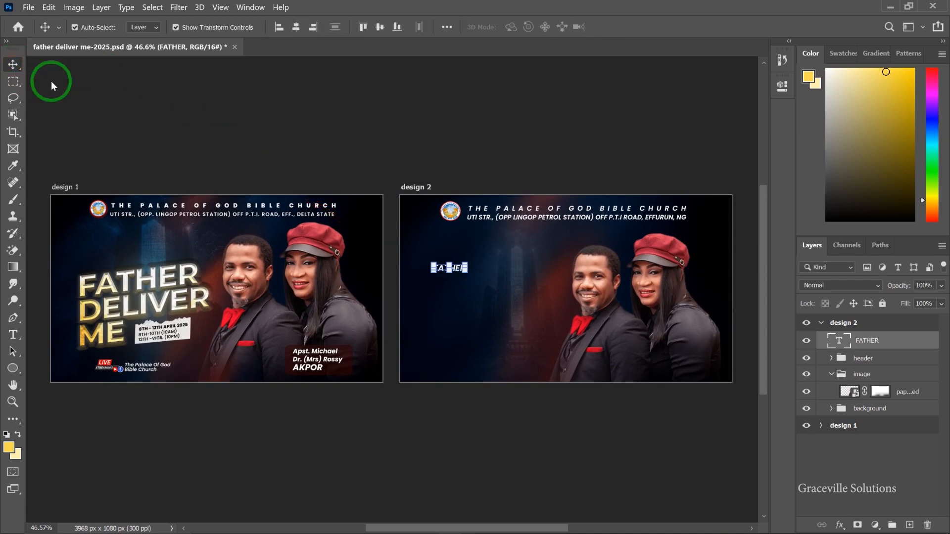
Step: Change the font of the "FATHER" text to Montserrat Bold
{"action": "left_click", "coordinate": [781, 87]}
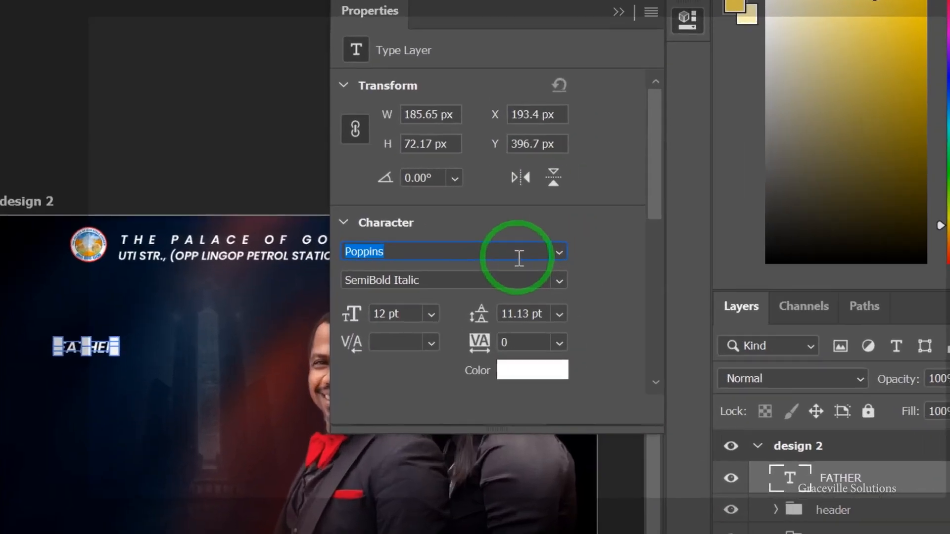
{"action": "type", "text": "mons"}
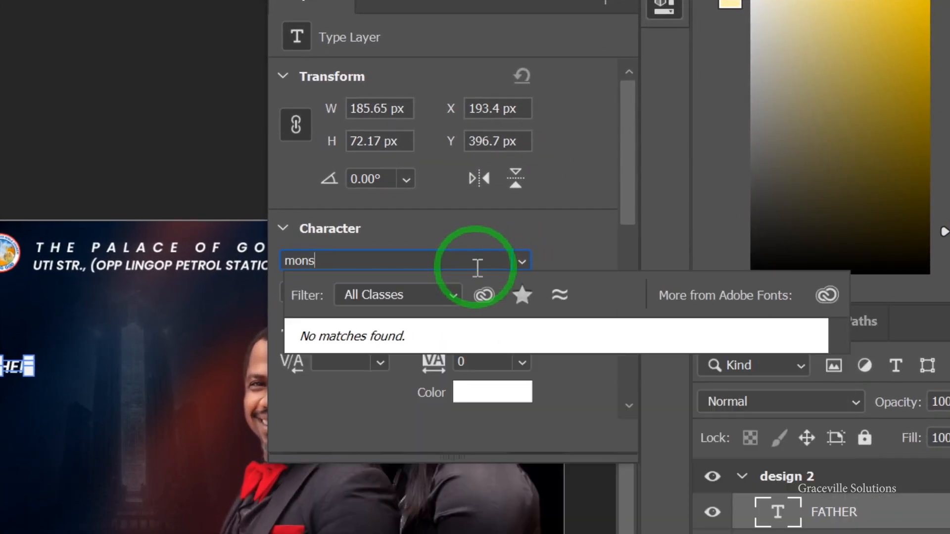
{"action": "type", "text": "\\"}
{"action": "key", "text": "BackSpace"}
{"action": "key", "text": "BackSpace"}
{"action": "type", "text": "tes"}
{"action": "key", "text": "BackSpace"}
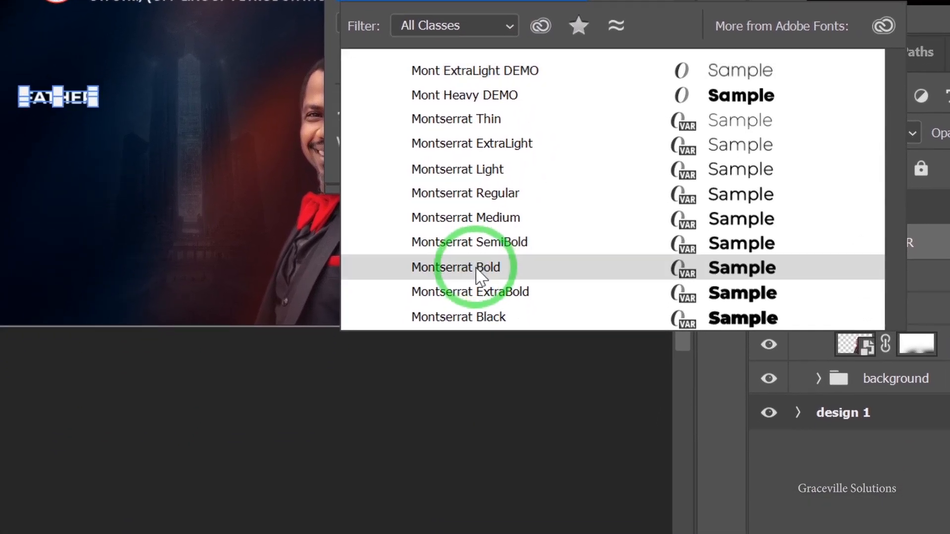
{"action": "left_click", "coordinate": [477, 270]}
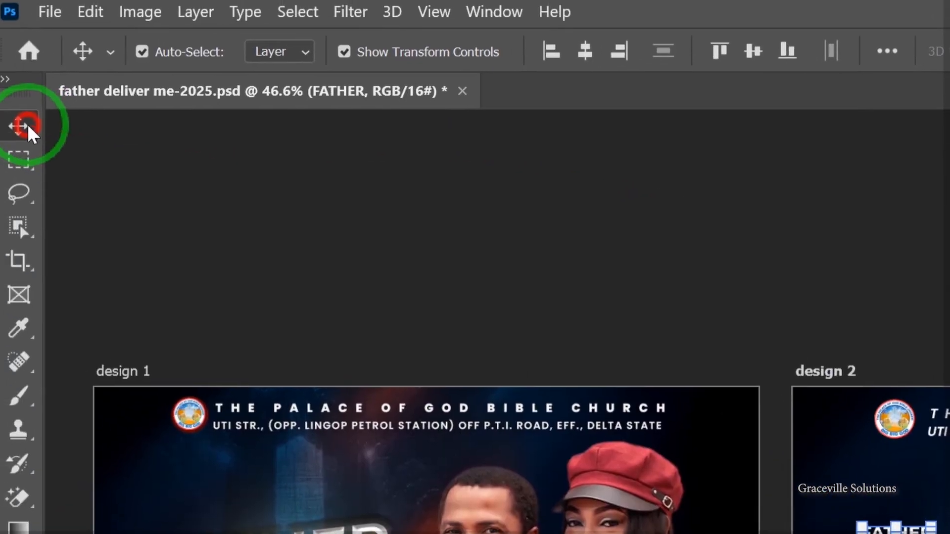
Step: Scale the "FATHER" text on design 2 up to about 30 pt
{"action": "left_click", "coordinate": [29, 123]}
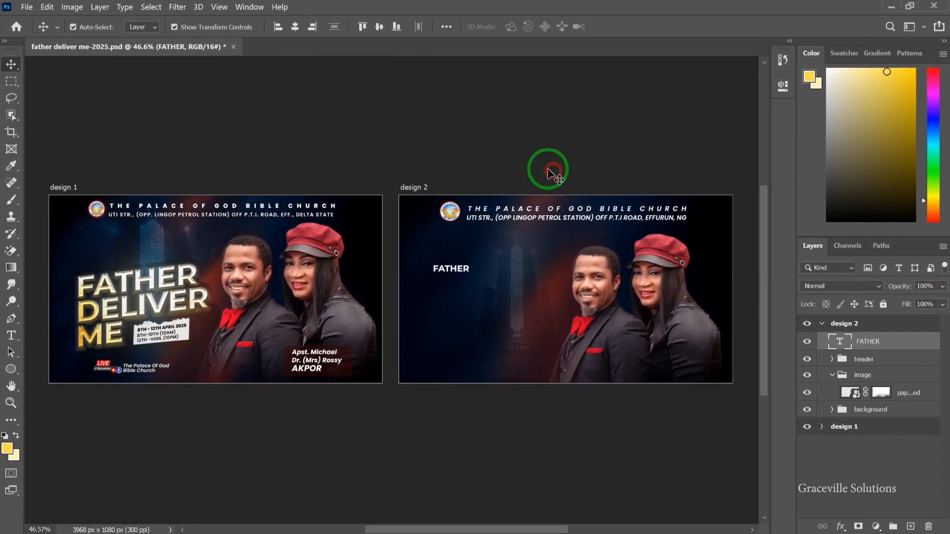
{"action": "scroll", "coordinate": [482, 285], "scroll_direction": "up", "scroll_amount": 3}
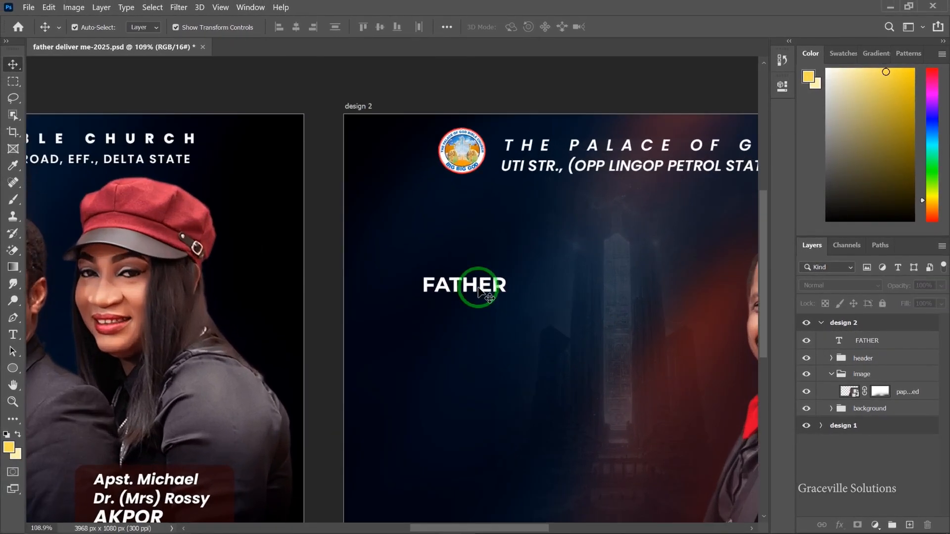
{"action": "scroll", "coordinate": [478, 287], "scroll_direction": "down", "scroll_amount": 3}
{"action": "left_click", "coordinate": [479, 290]}
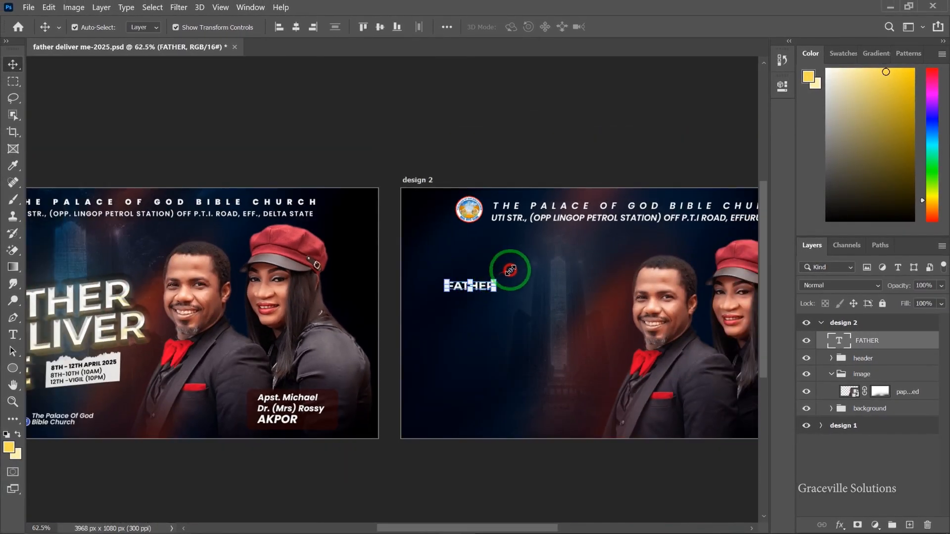
{"action": "key", "text": "ctrl+t"}
{"action": "mouse_move", "coordinate": [569, 248]}
{"action": "left_mouse_down"}
{"action": "mouse_move", "coordinate": [561, 248]}
{"action": "mouse_move", "coordinate": [568, 262]}
{"action": "left_mouse_up"}
{"action": "double_click", "coordinate": [548, 275]}
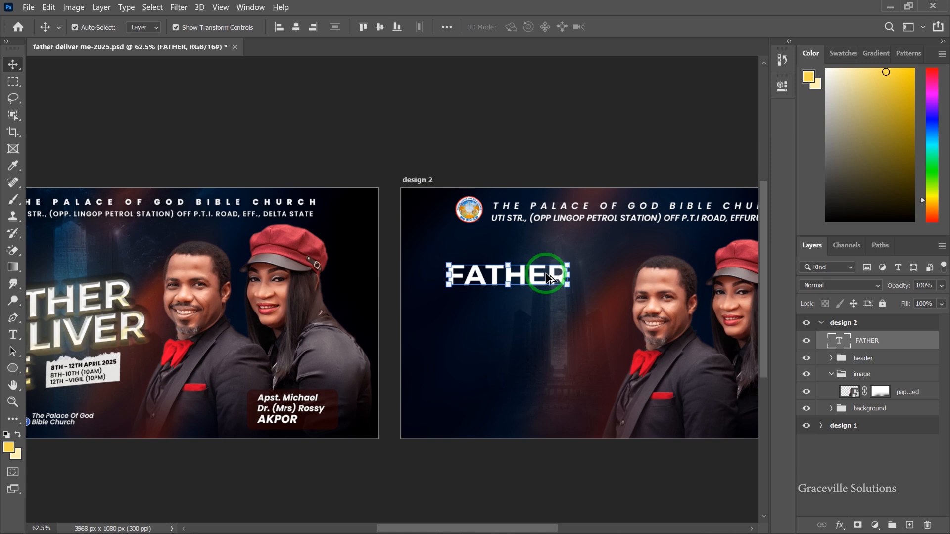
Step: Duplicate the "FATHER" text twice in a stack below the original and change the lowest copy to "ME"
{"action": "left_click_drag", "start_coordinate": [549, 279], "coordinate": [553, 335]}
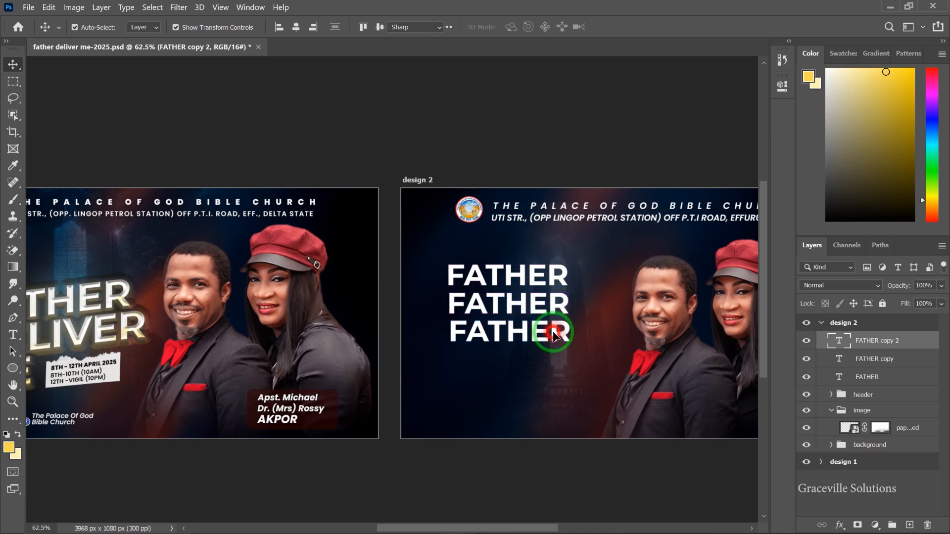
{"action": "double_click", "coordinate": [554, 331]}
{"action": "type", "text": "ME"}
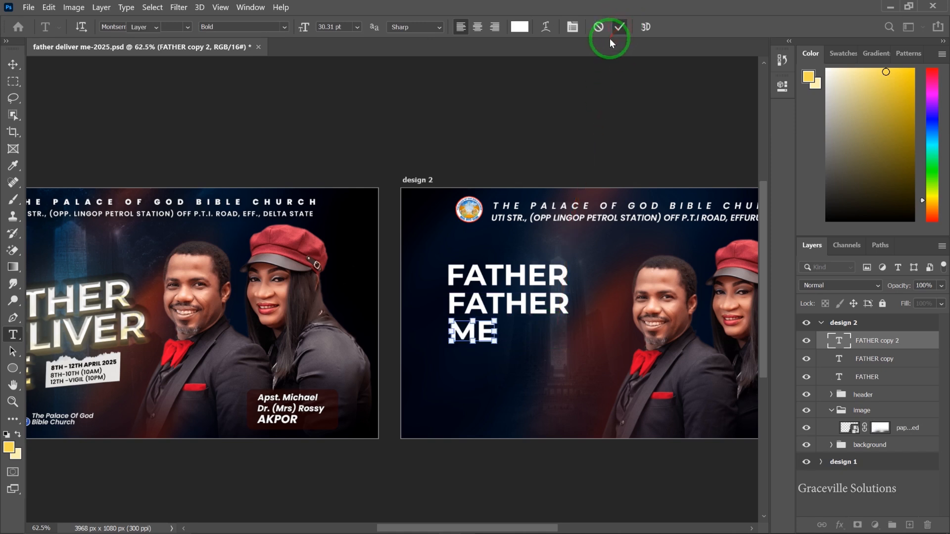
{"action": "left_click", "coordinate": [618, 28]}
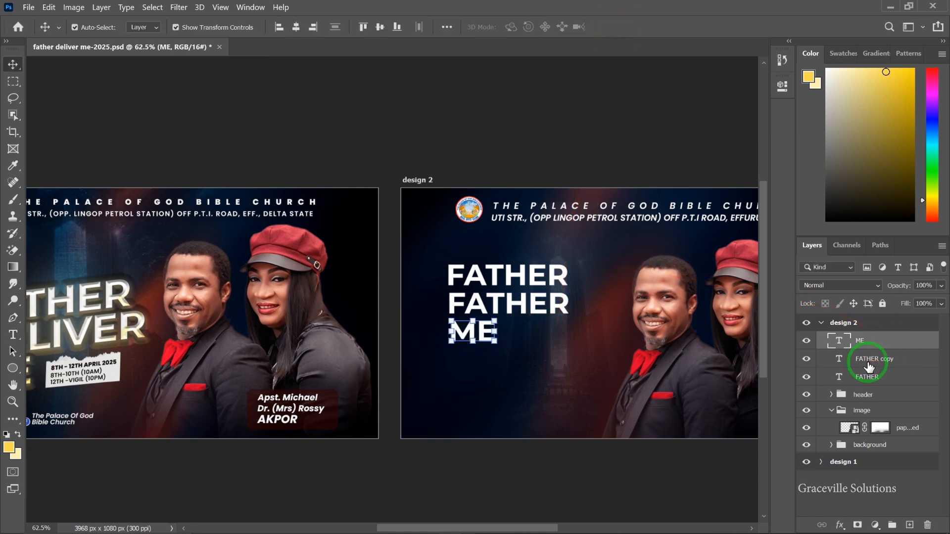
Step: Align the three title text layers along their left edges and distribute them evenly in vertical direction
{"action": "left_click", "coordinate": [878, 378], "text": "shift"}
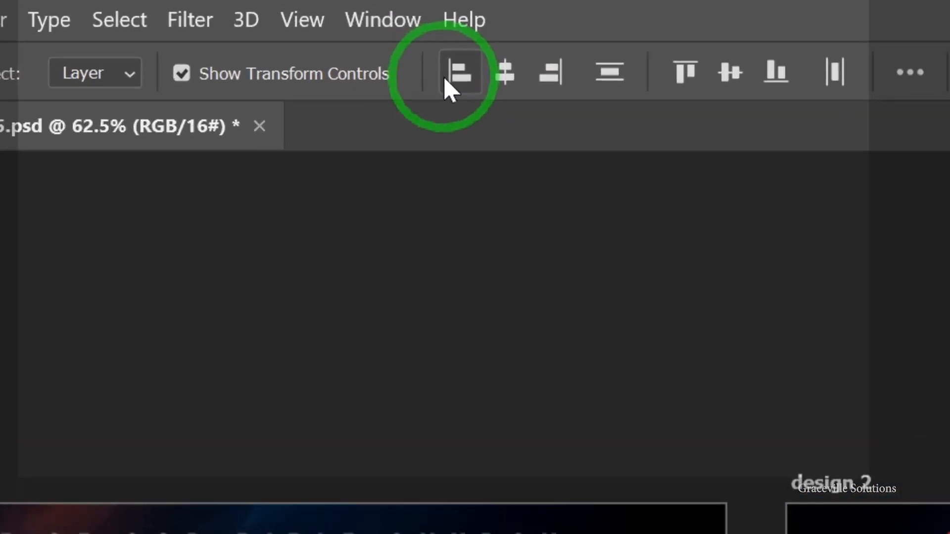
{"action": "left_click", "coordinate": [482, 83]}
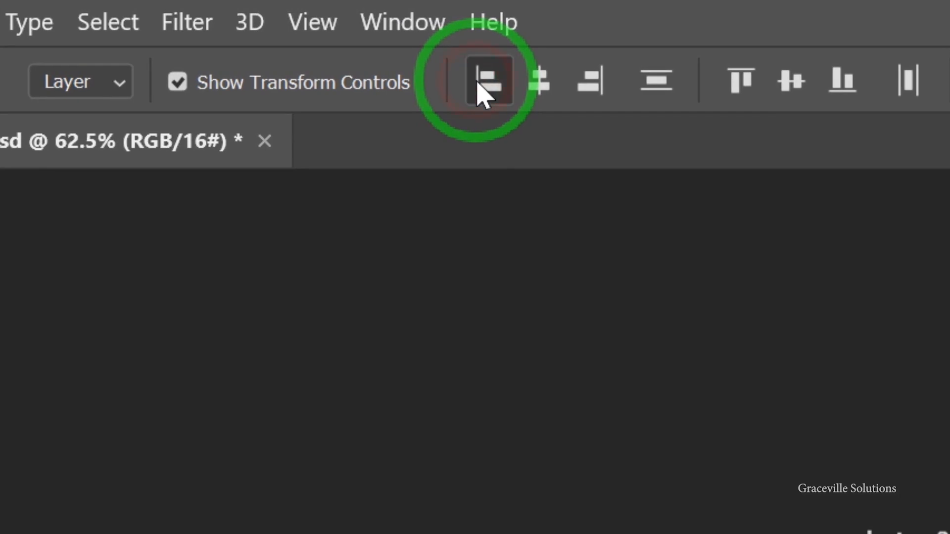
{"action": "left_click", "coordinate": [656, 82]}
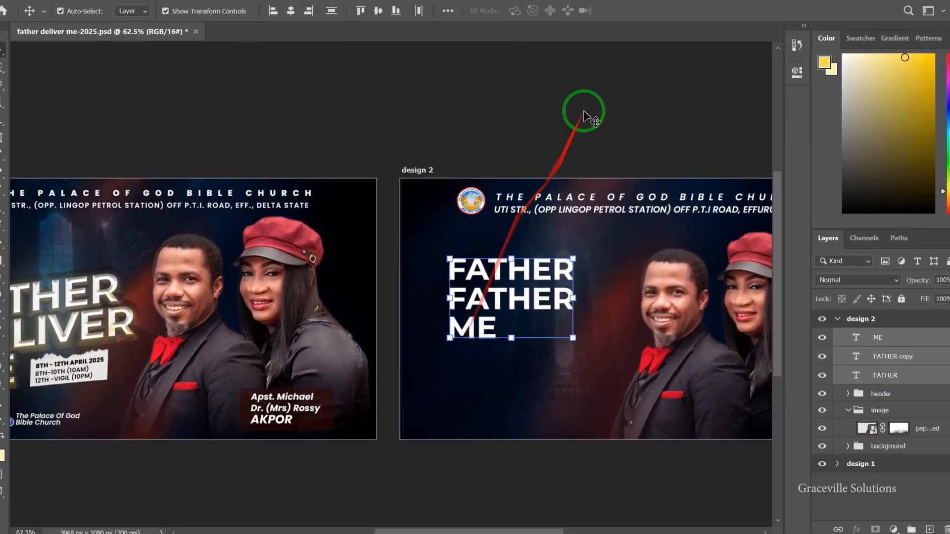
Step: Scale the three title text layers together to about 131% and position them beside the couple
{"action": "left_click", "coordinate": [891, 338]}
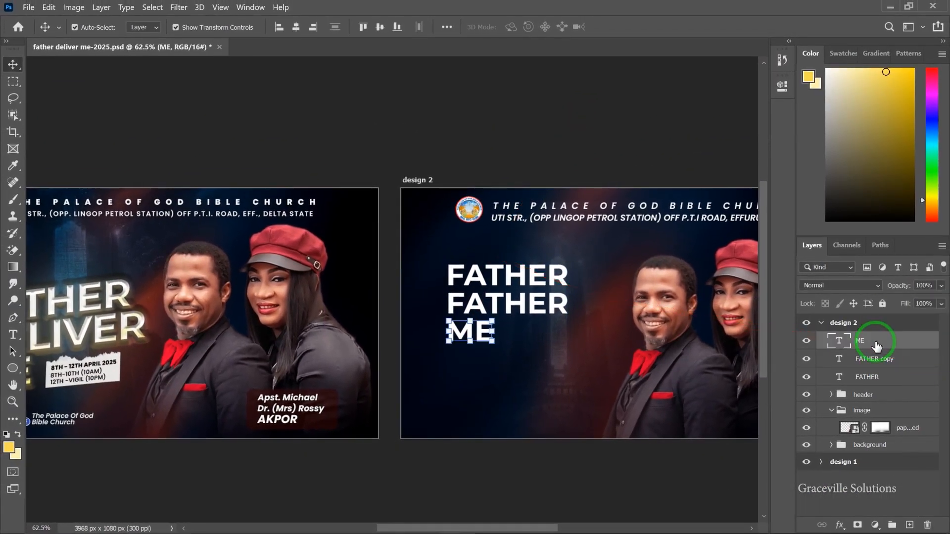
{"action": "left_click", "coordinate": [875, 376]}
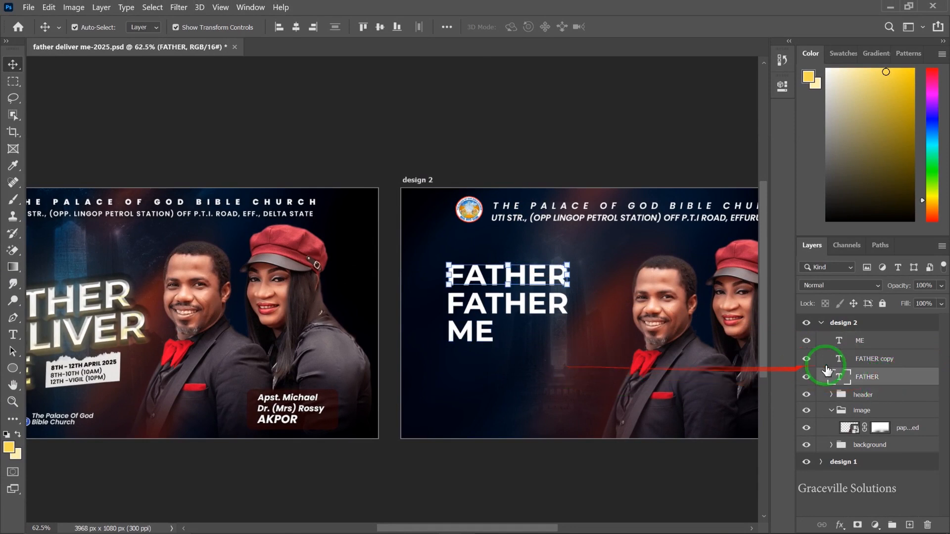
{"action": "left_click", "coordinate": [870, 347], "text": "shift"}
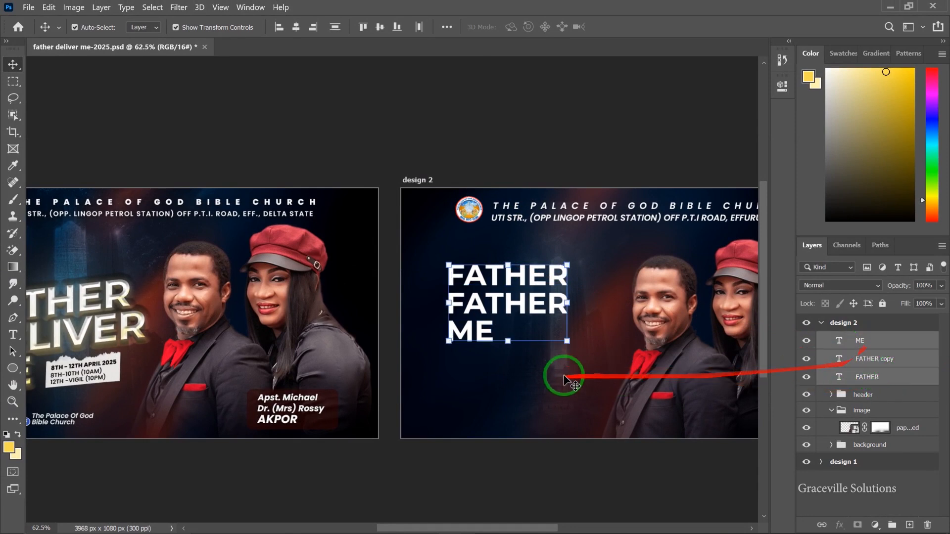
{"action": "left_click_drag", "start_coordinate": [567, 340], "coordinate": [605, 365]}
{"action": "left_click_drag", "start_coordinate": [572, 319], "coordinate": [567, 334]}
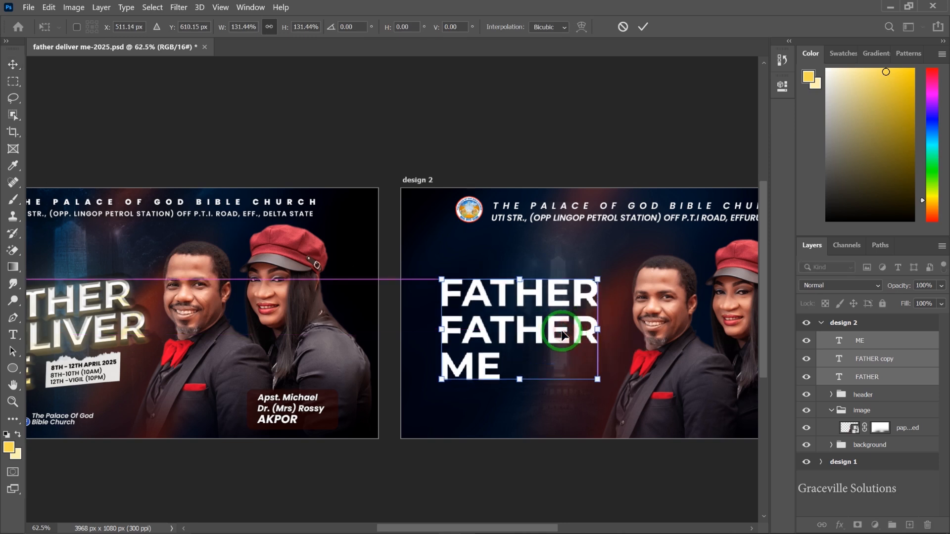
{"action": "double_click", "coordinate": [548, 344]}
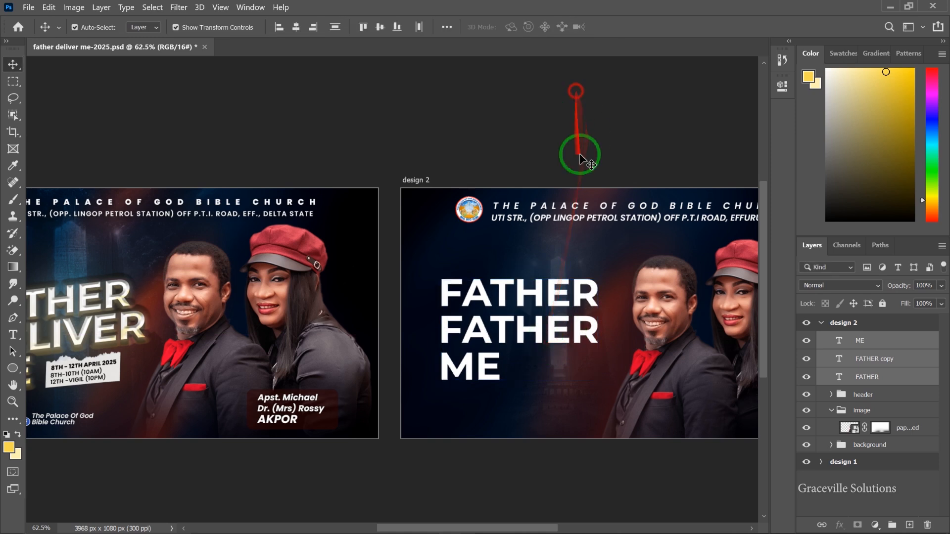
Step: Replace the middle "FATHER" line of the title with "DELIVER" in all caps
{"action": "scroll", "coordinate": [544, 317], "scroll_direction": "up", "scroll_amount": 2}
{"action": "double_click", "coordinate": [538, 329]}
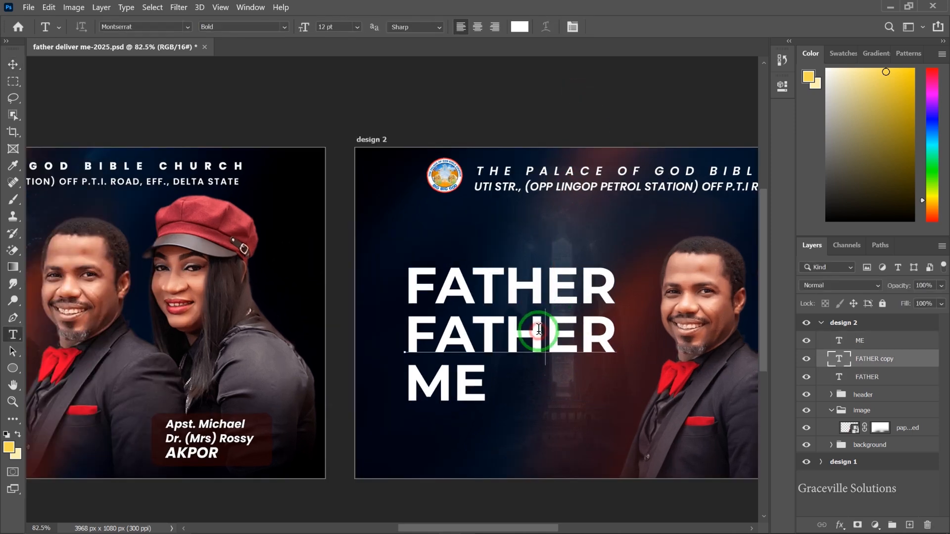
{"action": "double_click", "coordinate": [538, 329]}
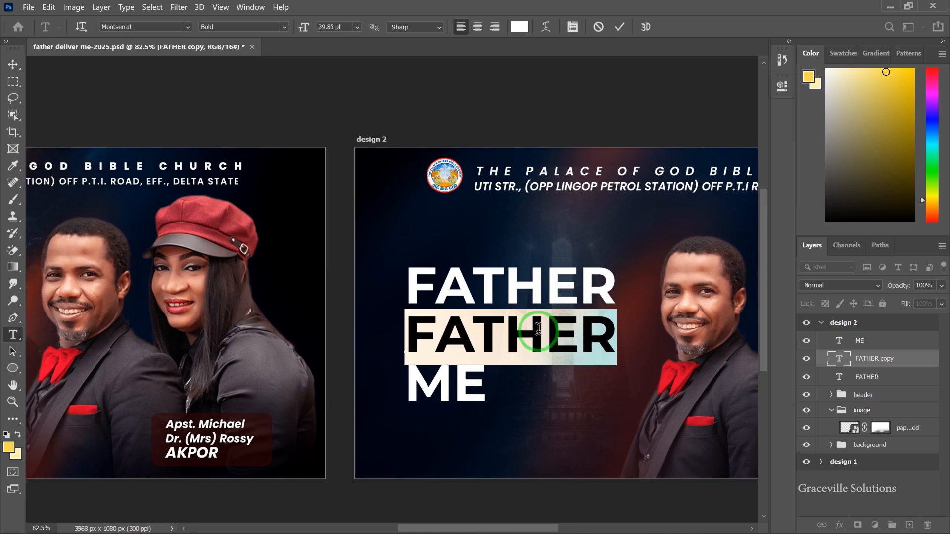
{"action": "left_click", "coordinate": [538, 329]}
{"action": "type", "text": "deliver"}
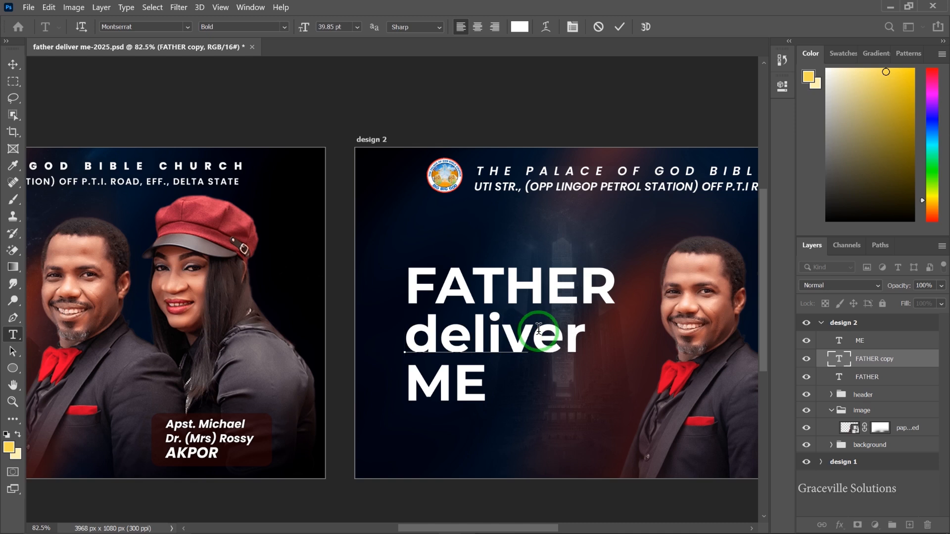
{"action": "key", "text": "ctrl+shift+k"}
{"action": "left_click", "coordinate": [617, 27]}
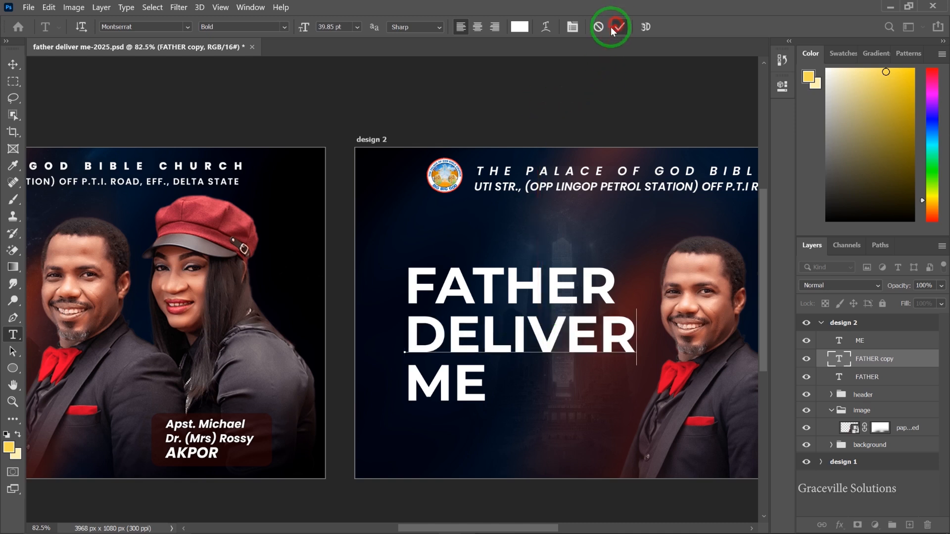
Step: Group the FATHER, DELIVER and ME text layers of design 2 under the name "CAPTION"
{"action": "scroll", "coordinate": [486, 173], "scroll_direction": "down", "scroll_amount": 3}
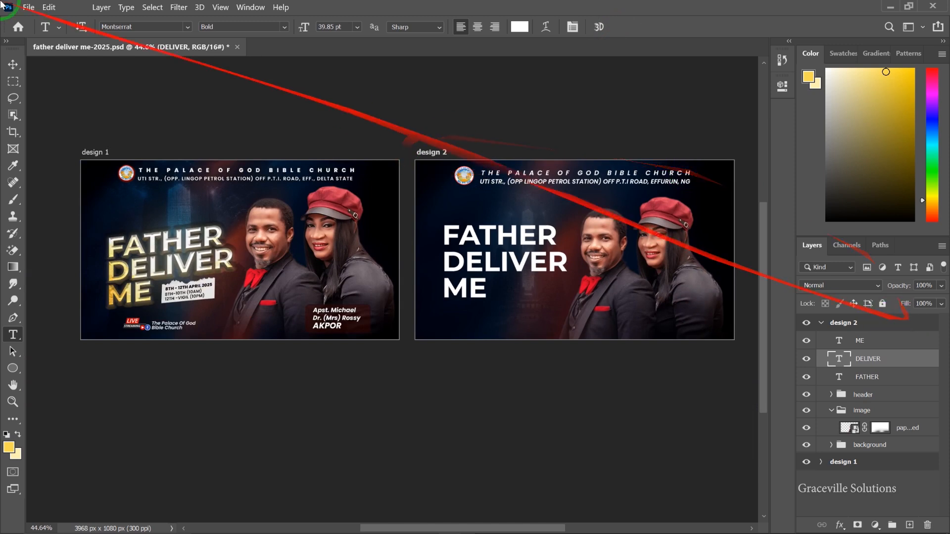
{"action": "left_click", "coordinate": [18, 65]}
{"action": "scroll", "coordinate": [98, 223], "scroll_direction": "up", "scroll_amount": 2}
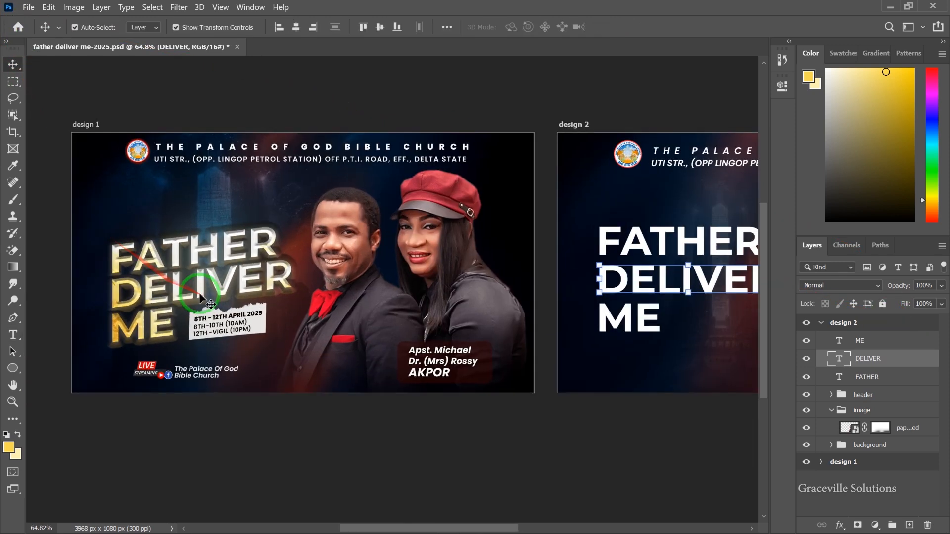
{"action": "scroll", "coordinate": [203, 293], "scroll_direction": "up", "scroll_amount": 2}
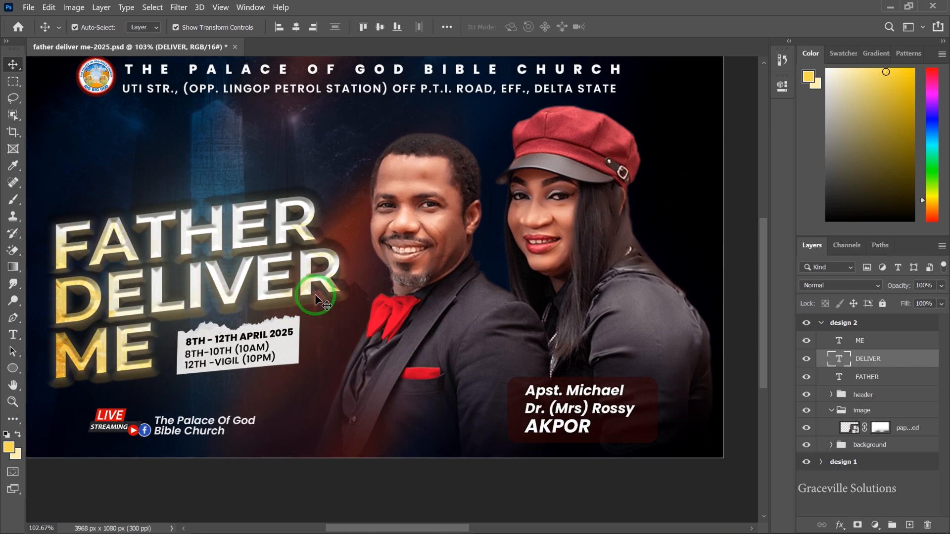
{"action": "scroll", "coordinate": [315, 300], "scroll_direction": "down", "scroll_amount": 4}
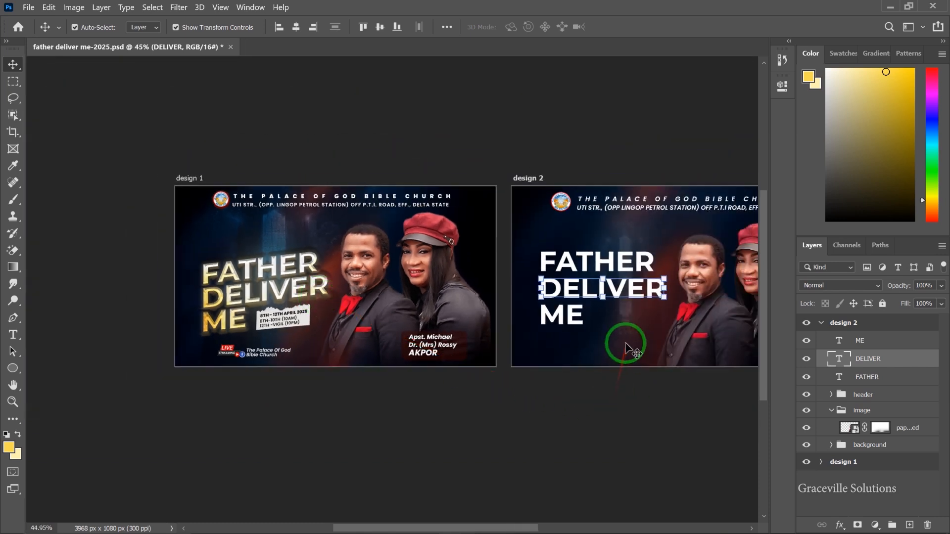
{"action": "scroll", "coordinate": [608, 345], "scroll_direction": "right", "scroll_amount": 3}
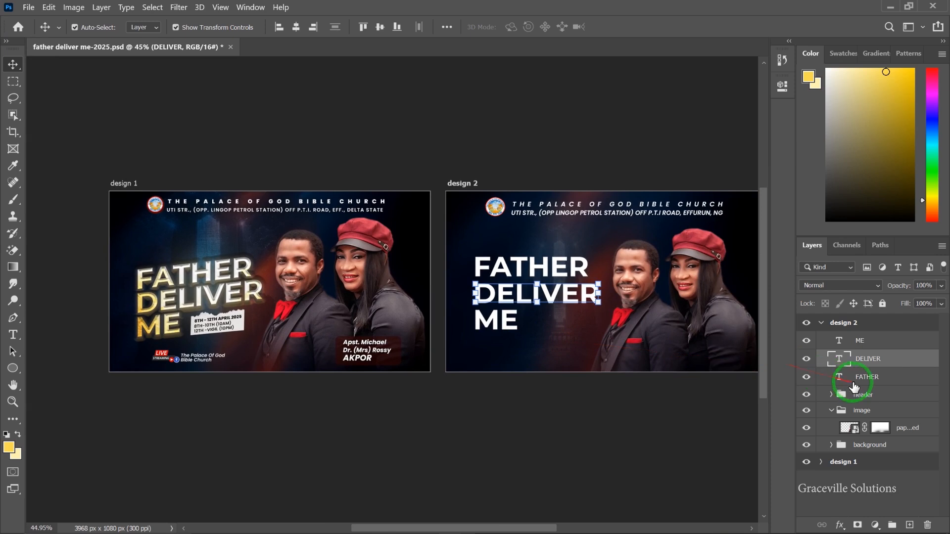
{"action": "left_click", "coordinate": [881, 375]}
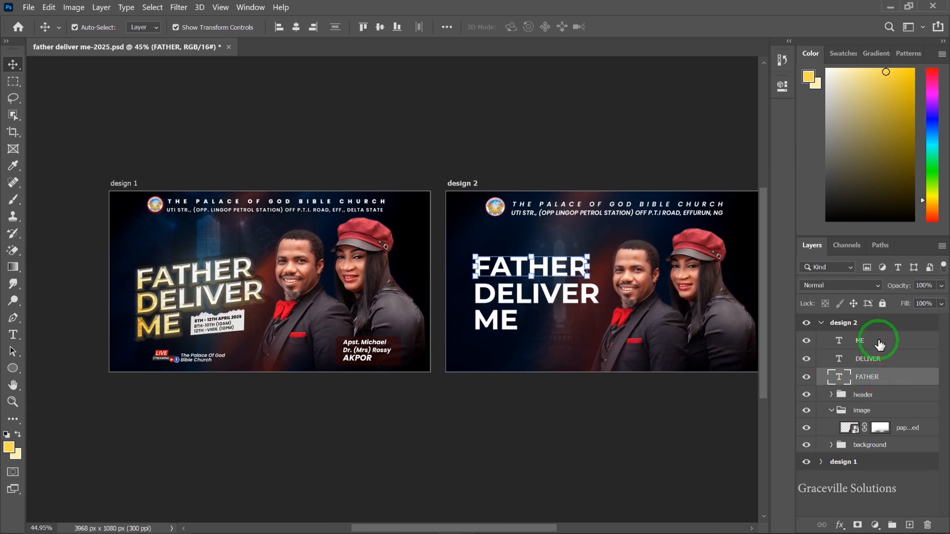
{"action": "left_click", "coordinate": [878, 342], "text": "shift"}
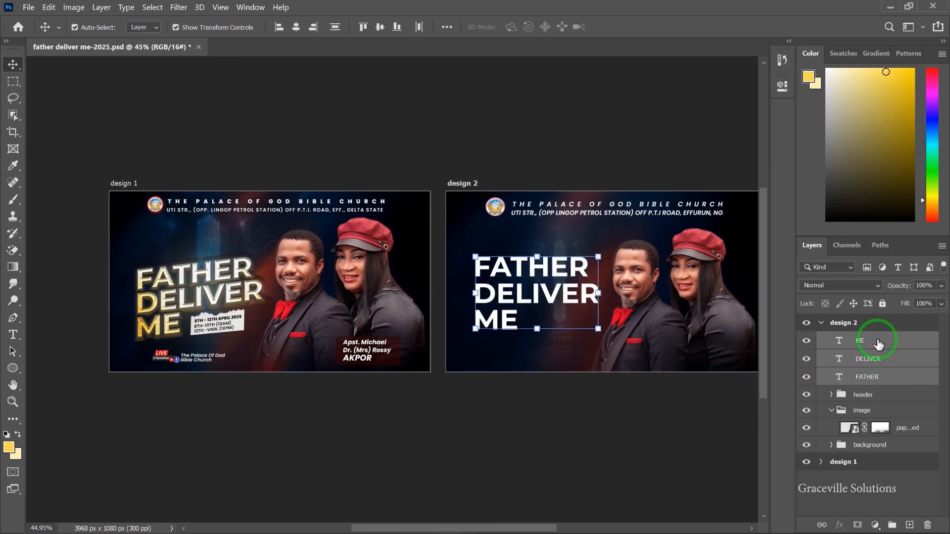
{"action": "key", "text": "ctrl+g"}
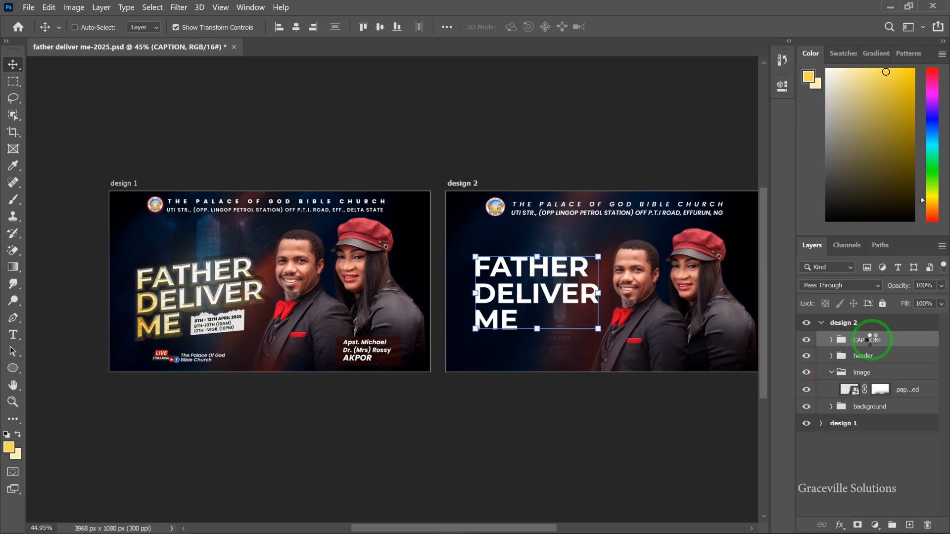
Step: Duplicate the CAPTION group and hide the original group beneath the copy
{"action": "left_click_drag", "start_coordinate": [866, 339], "coordinate": [875, 348]}
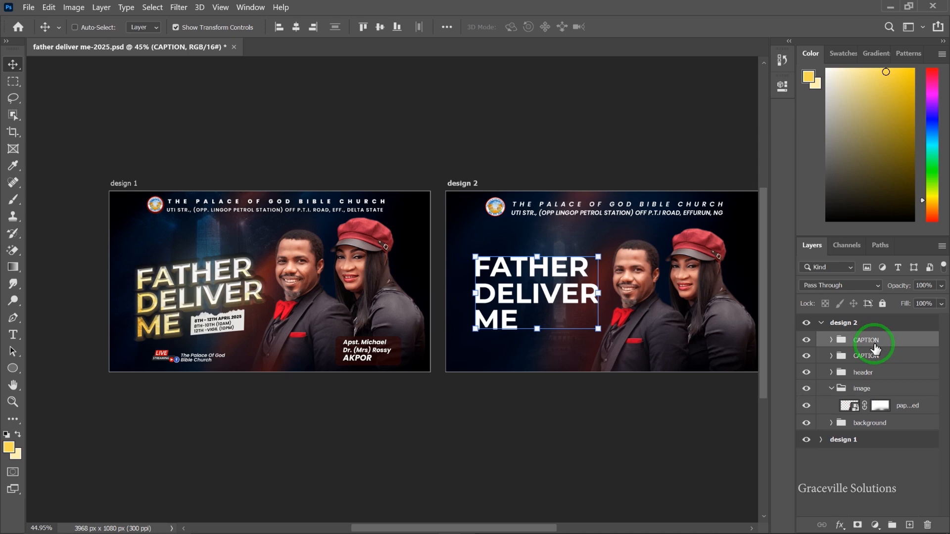
{"action": "left_click", "coordinate": [806, 357]}
{"action": "scroll", "coordinate": [539, 319], "scroll_direction": "up", "scroll_amount": 2}
{"action": "scroll", "coordinate": [547, 302], "scroll_direction": "down", "scroll_amount": 1}
{"action": "scroll", "coordinate": [519, 311], "scroll_direction": "down", "scroll_amount": 1}
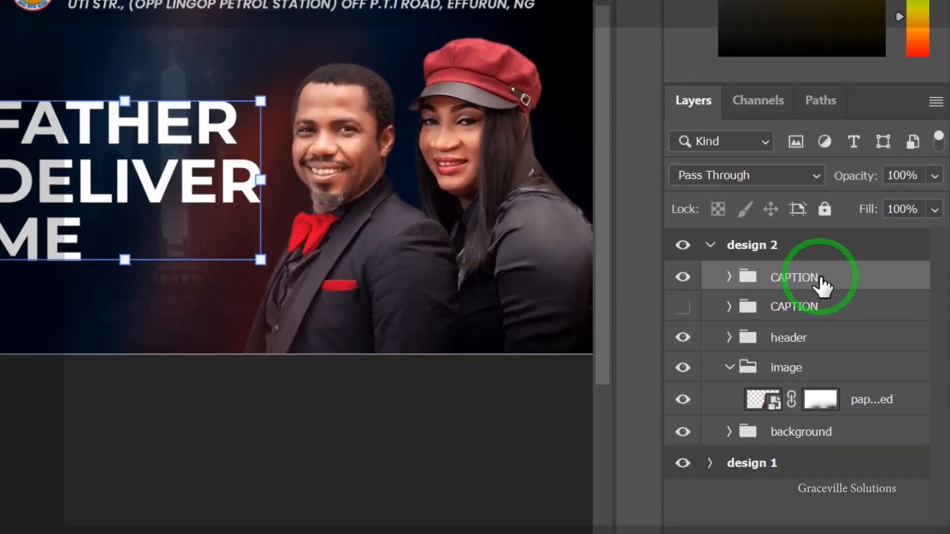
Step: Convert the visible CAPTION group copy to a smart object and rasterize it into a single layer
{"action": "right_click", "coordinate": [880, 342]}
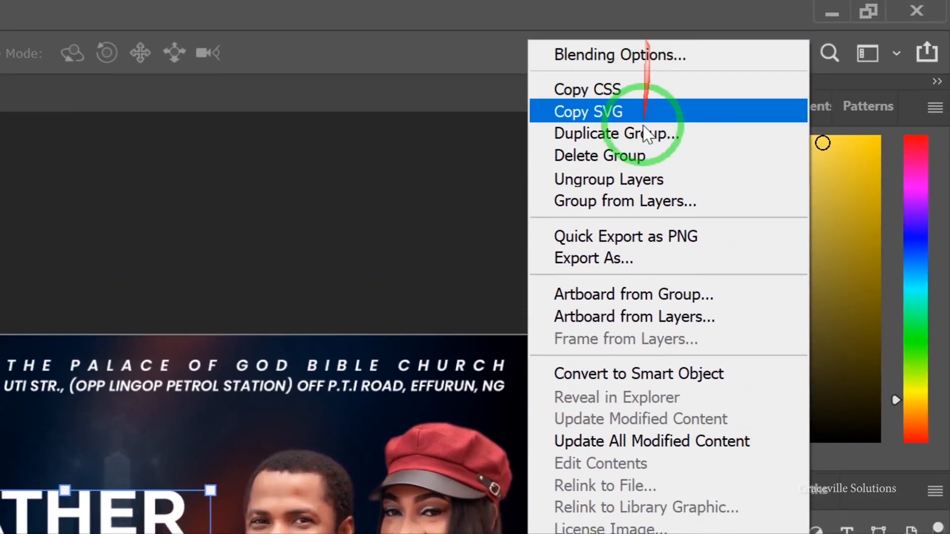
{"action": "left_click", "coordinate": [622, 374]}
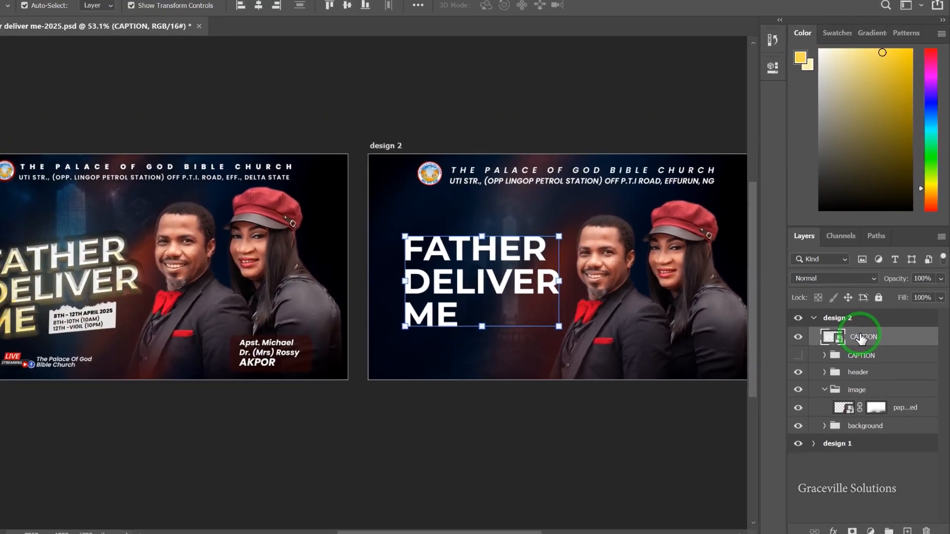
{"action": "right_click", "coordinate": [873, 340]}
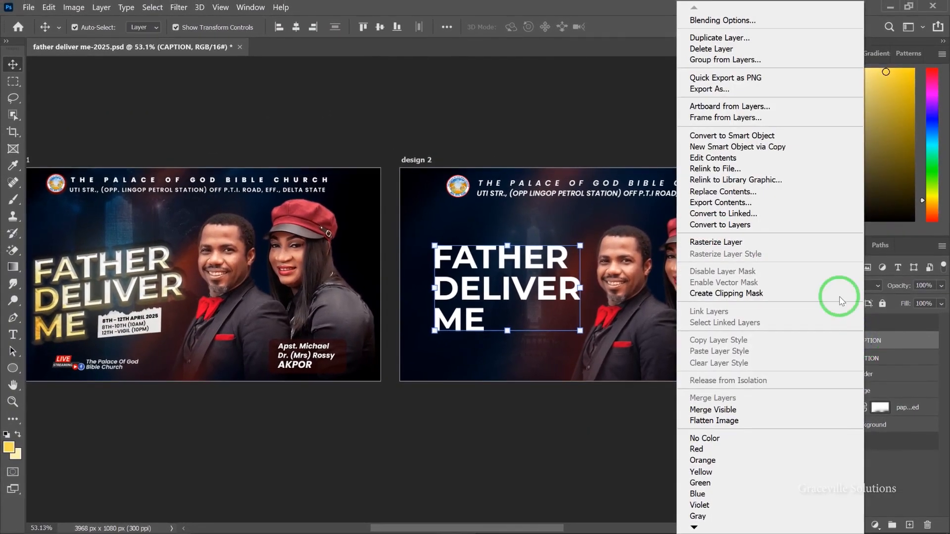
{"action": "left_click", "coordinate": [767, 242]}
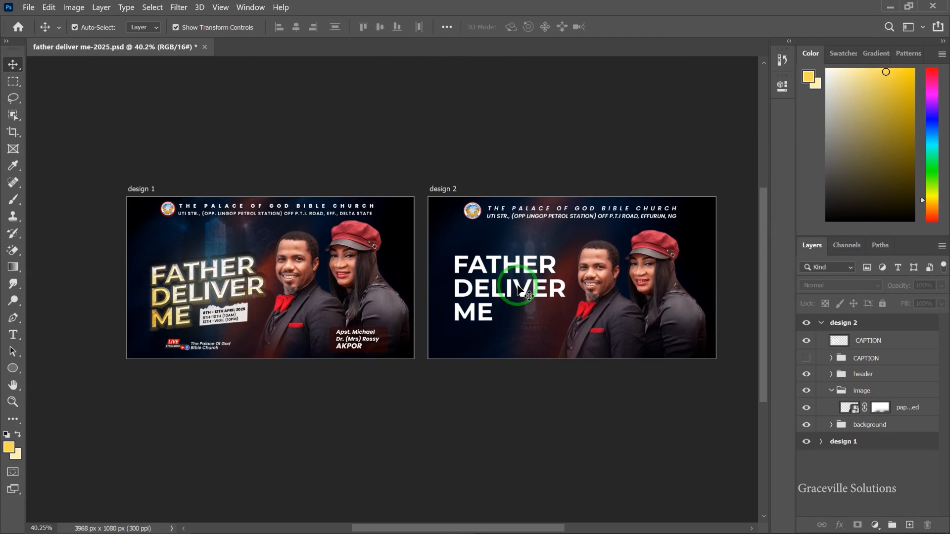
Step: Place the golden image "O Cartaz Do Evento 24 24 Termos Solares Fundo" over the title on design 2, above the rasterized CAPTION layer
{"action": "scroll", "coordinate": [520, 290], "scroll_direction": "up", "scroll_amount": 1}
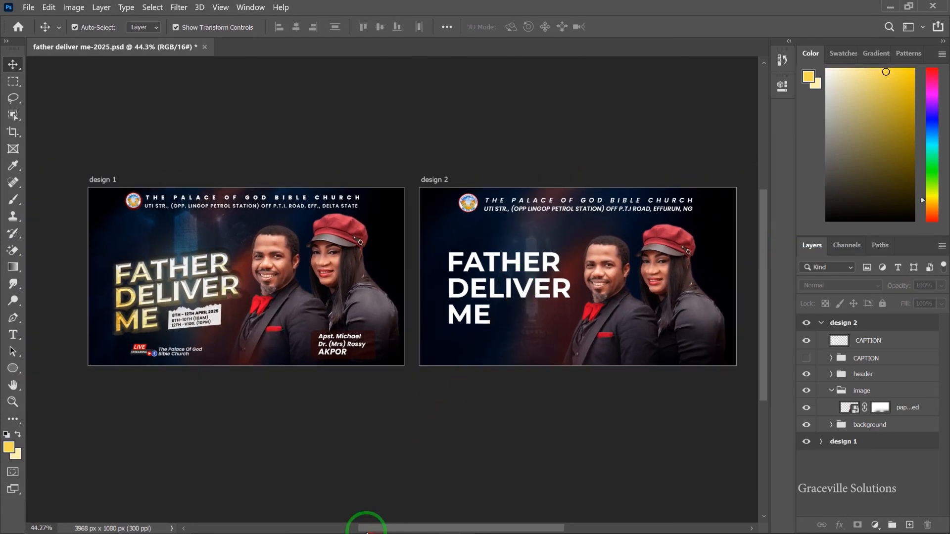
{"action": "key", "text": "super"}
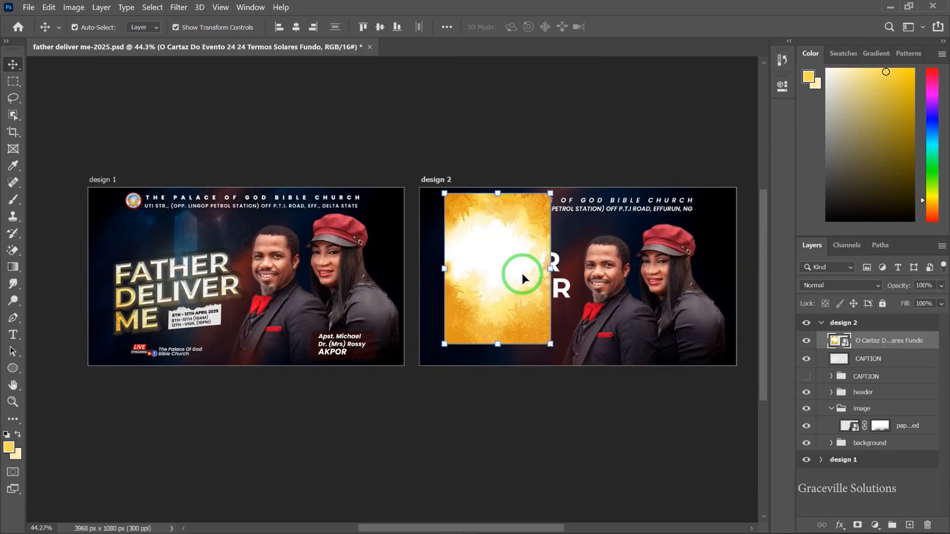
Step: Clip the golden "O Cartaz Do Evento 24 24 Termos Solares Fundo" image to the rasterized CAPTION layer of design 2
{"action": "scroll", "coordinate": [521, 272], "scroll_direction": "up", "scroll_amount": 3}
{"action": "scroll", "coordinate": [525, 272], "scroll_direction": "down", "scroll_amount": 3}
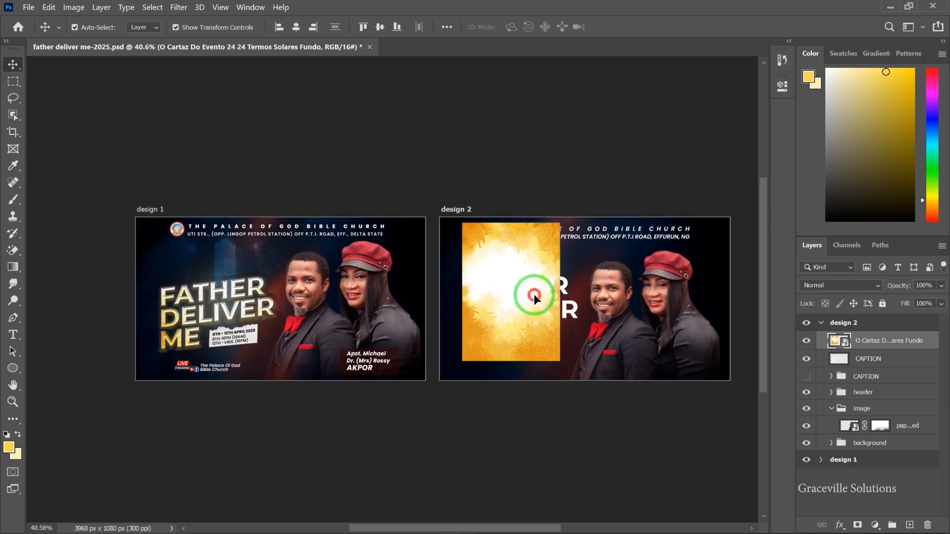
{"action": "left_click_drag", "start_coordinate": [534, 294], "coordinate": [542, 300]}
{"action": "left_click", "coordinate": [904, 352]}
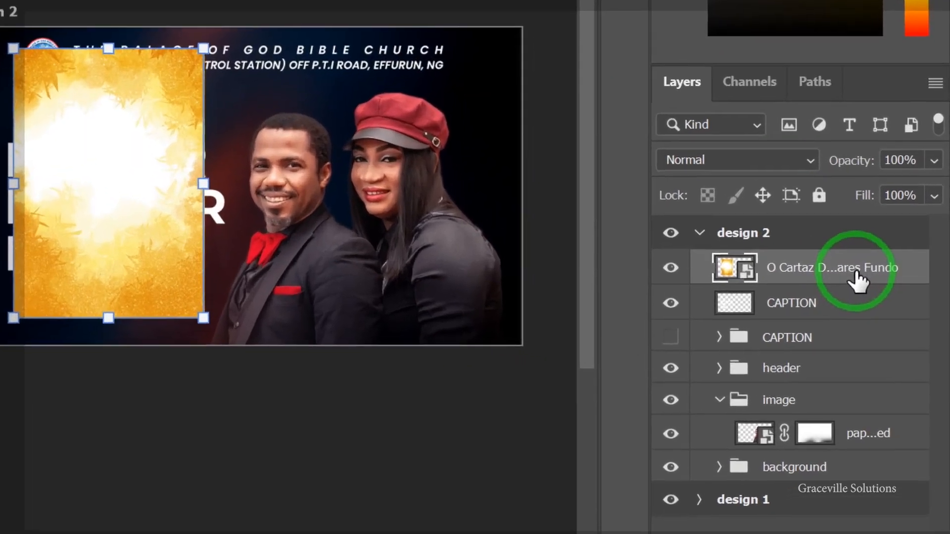
{"action": "right_click", "coordinate": [900, 344]}
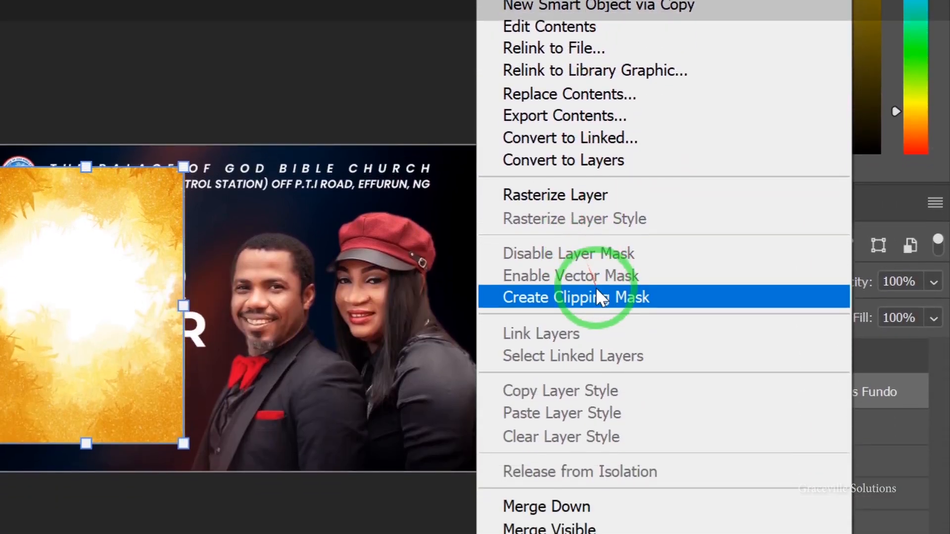
{"action": "left_click", "coordinate": [599, 276]}
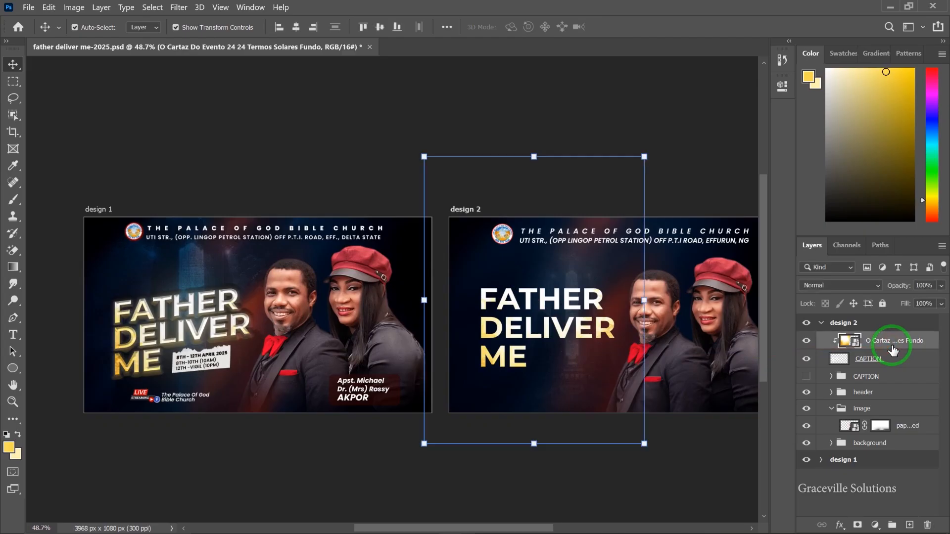
Step: Add a Bevel & Emboss effect to the rasterized CAPTION layer of design 2
{"action": "left_click", "coordinate": [885, 362]}
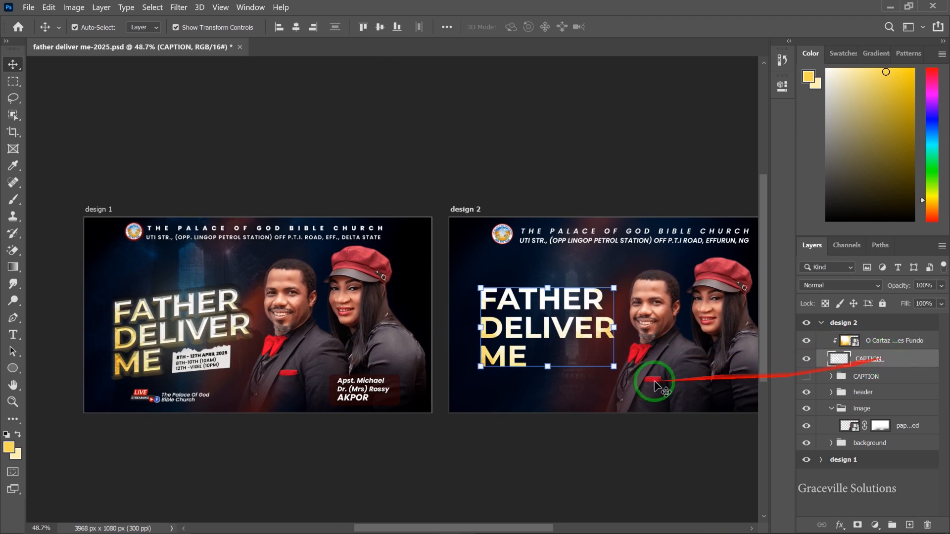
{"action": "left_click_drag", "start_coordinate": [513, 344], "coordinate": [436, 331]}
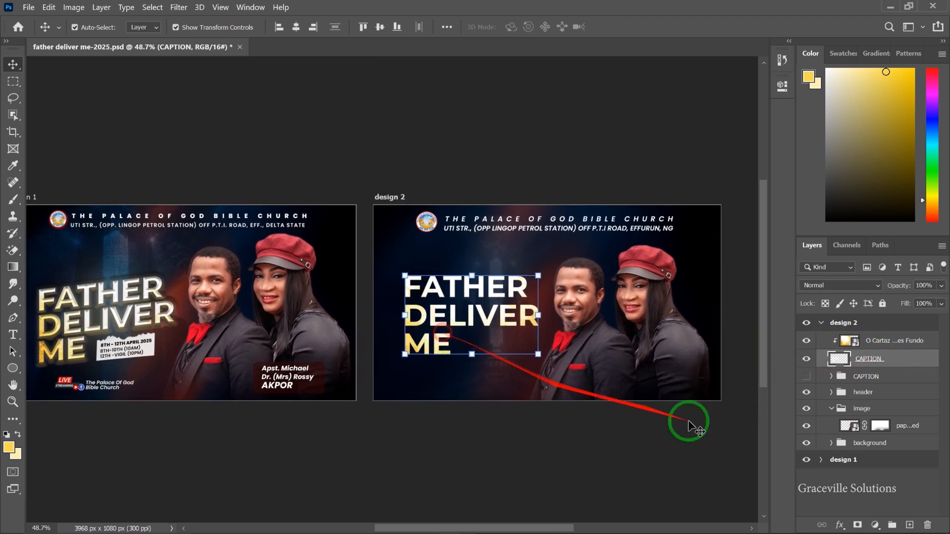
{"action": "right_click", "coordinate": [885, 366]}
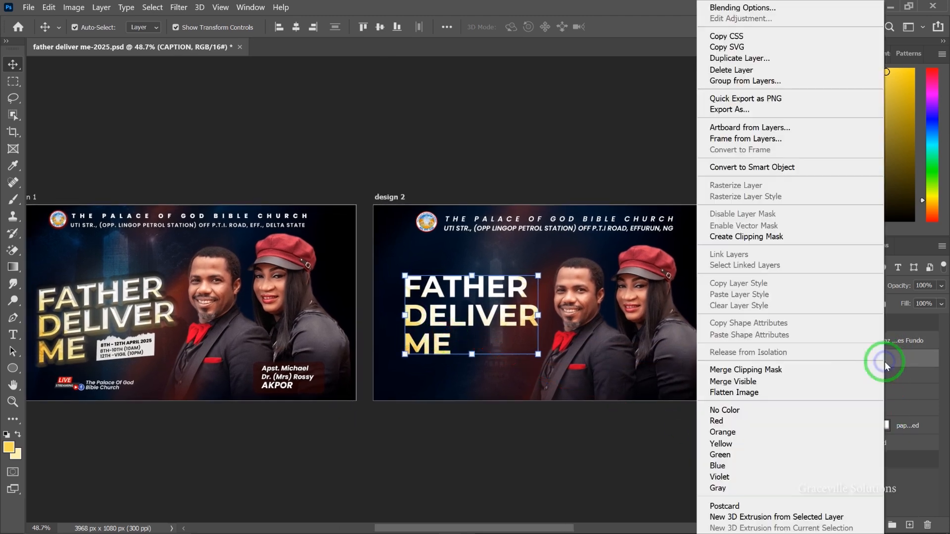
{"action": "left_click", "coordinate": [736, 8]}
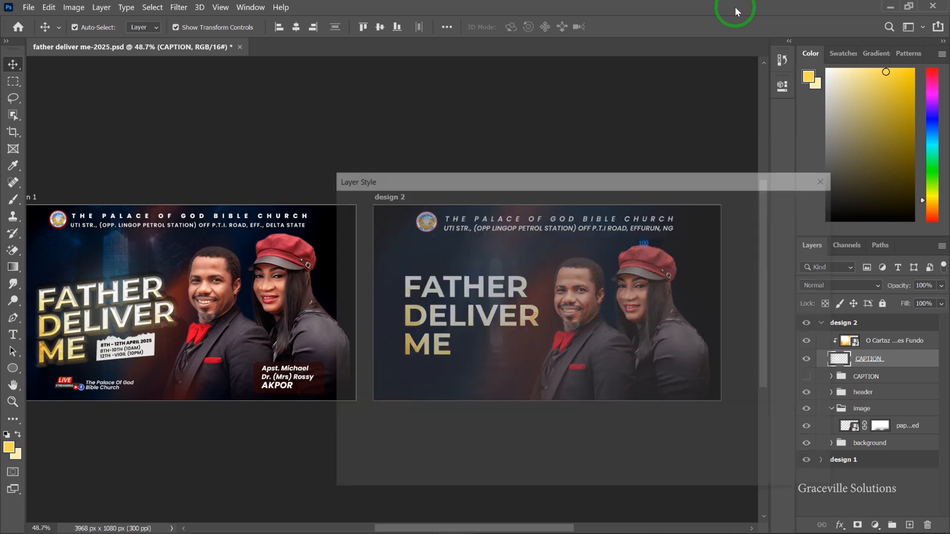
{"action": "left_click_drag", "start_coordinate": [646, 181], "coordinate": [877, 65]}
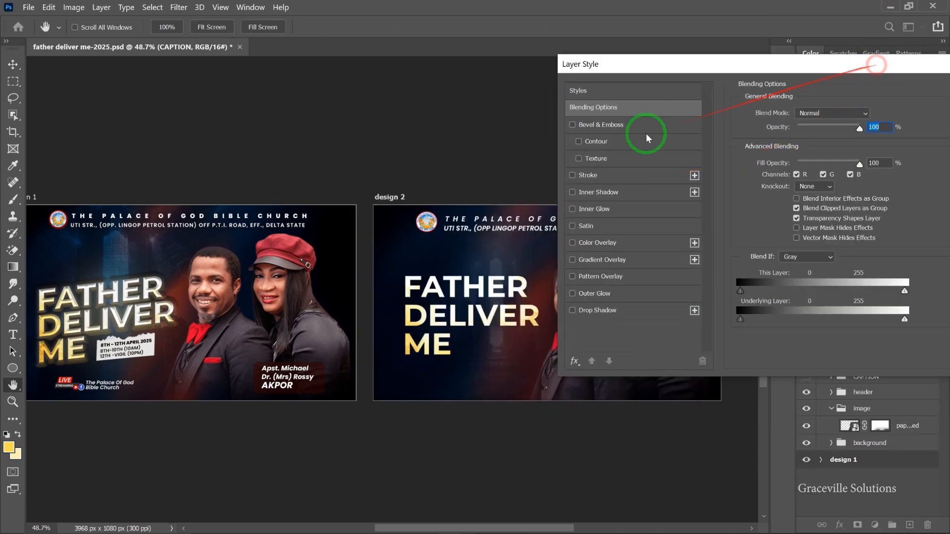
{"action": "left_click", "coordinate": [616, 127]}
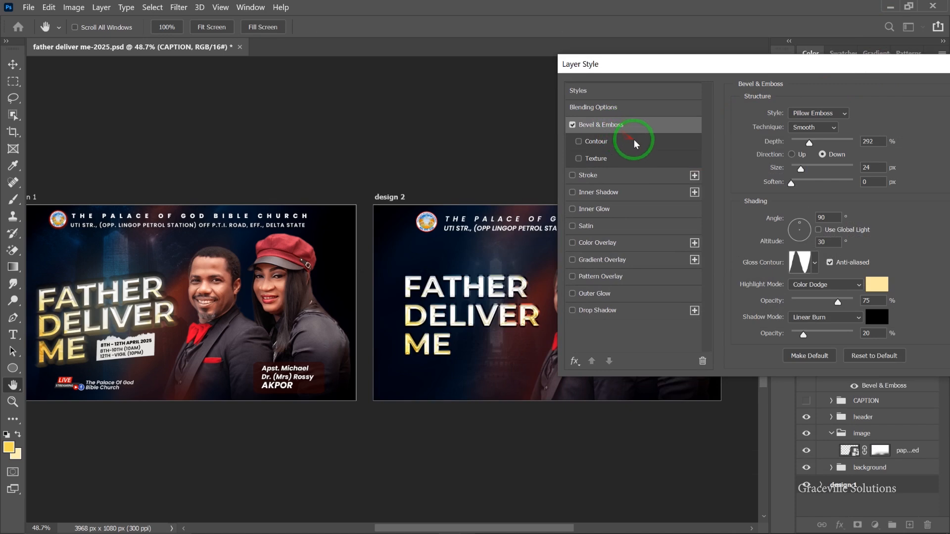
Step: Try a stroke and a bevel texture on the rasterized CAPTION layer
{"action": "left_click", "coordinate": [572, 175]}
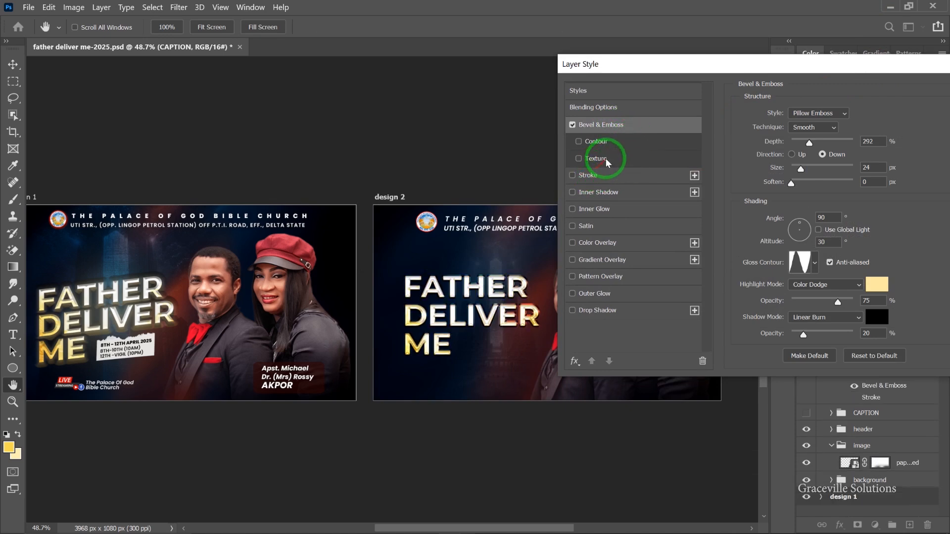
{"action": "left_click", "coordinate": [596, 159]}
{"action": "left_click", "coordinate": [579, 159]}
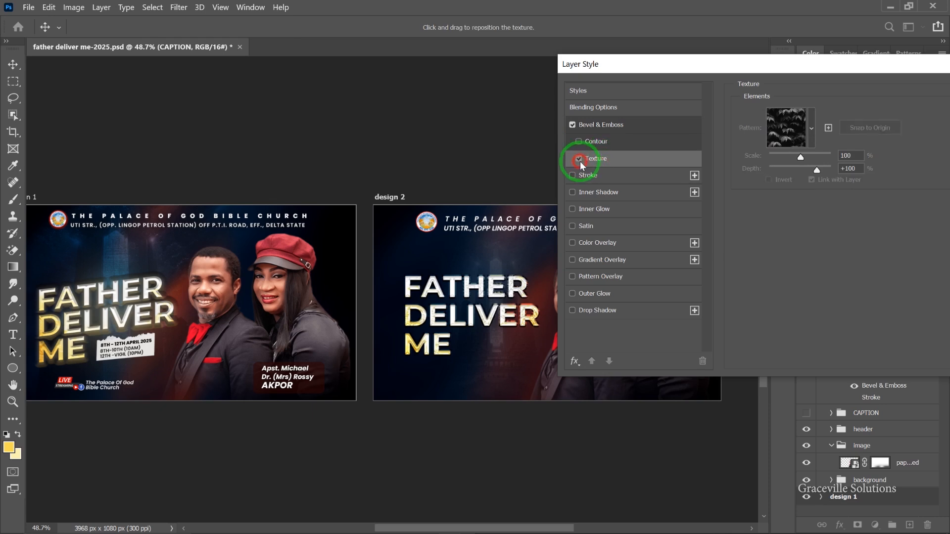
Step: Set the title's bevel to Pillow Emboss with the Chisel Hard technique, depth 563% and size 29 px, and apply it
{"action": "left_click", "coordinate": [649, 125]}
{"action": "left_click_drag", "start_coordinate": [843, 146], "coordinate": [802, 171]}
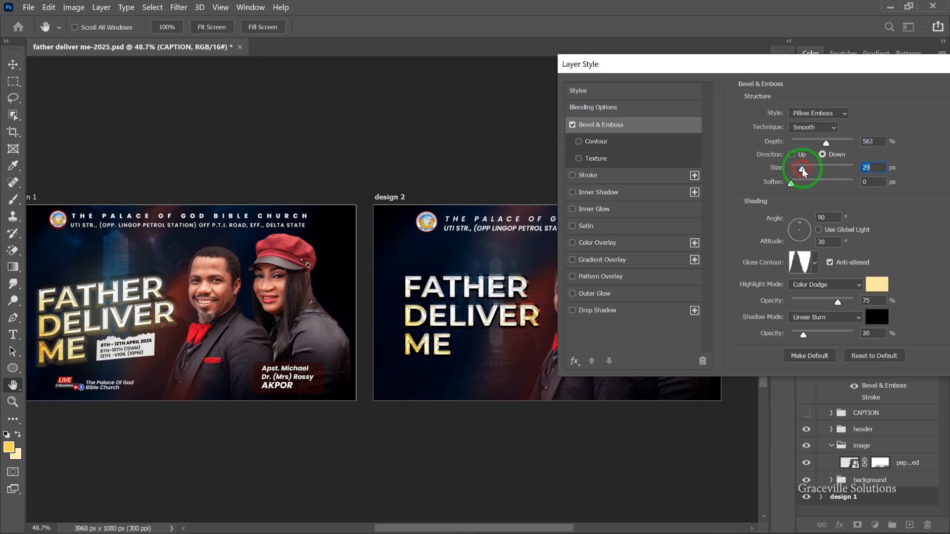
{"action": "left_click", "coordinate": [834, 128]}
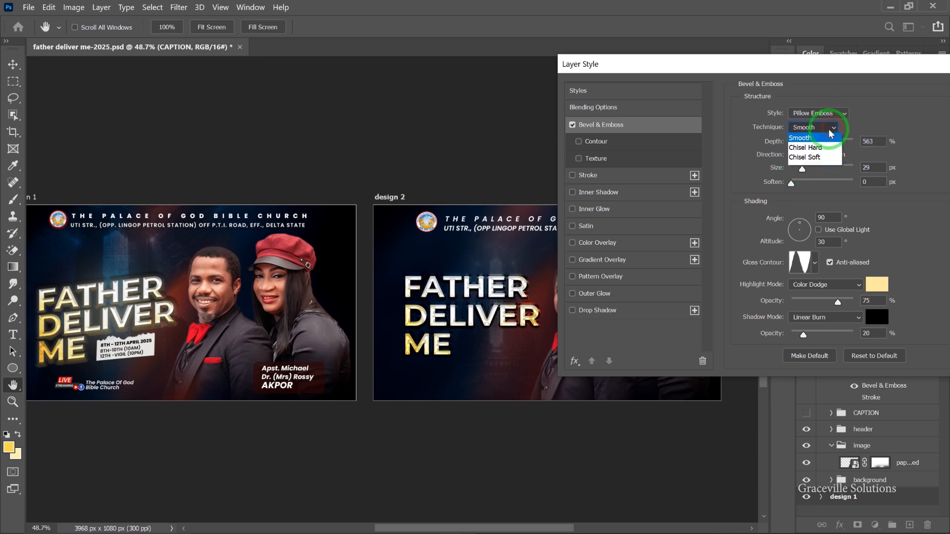
{"action": "left_click", "coordinate": [832, 141]}
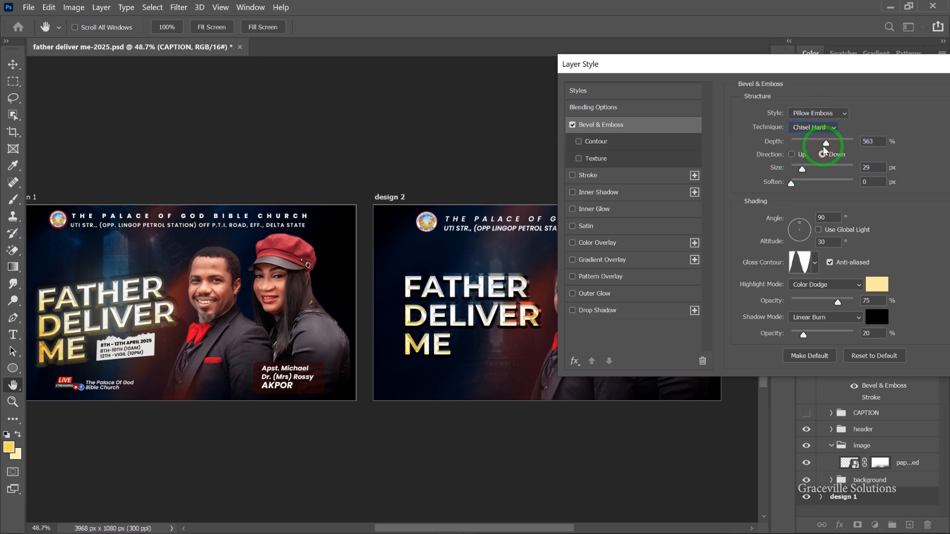
{"action": "left_click", "coordinate": [841, 114]}
{"action": "left_click", "coordinate": [821, 144]}
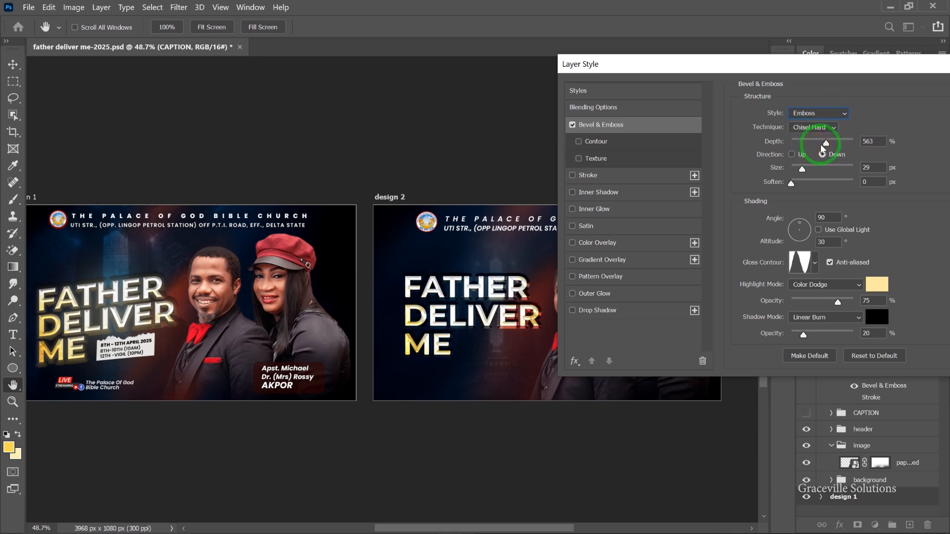
{"action": "left_click", "coordinate": [841, 115]}
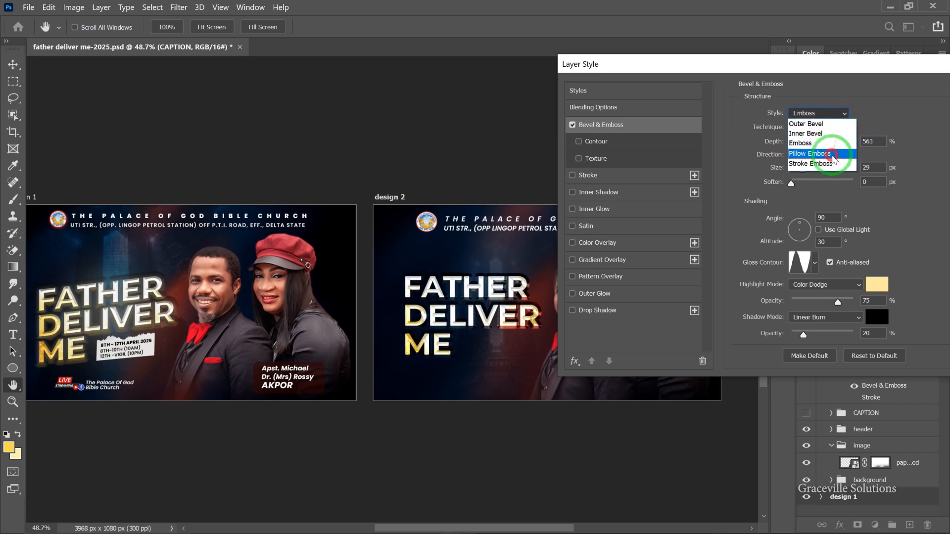
{"action": "left_click", "coordinate": [835, 153]}
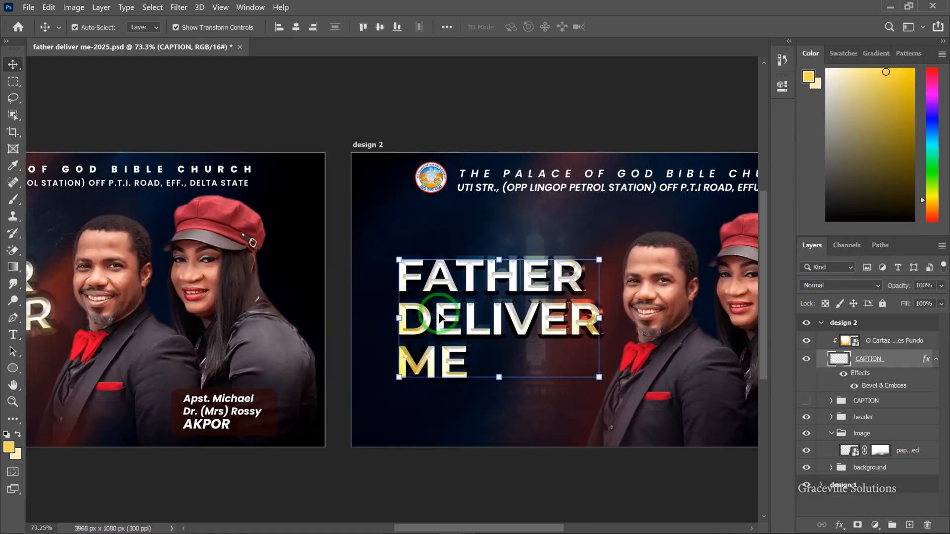
Step: Group the clipped golden image and the rasterized CAPTION layer under the name "Main caption"
{"action": "left_click", "coordinate": [908, 345]}
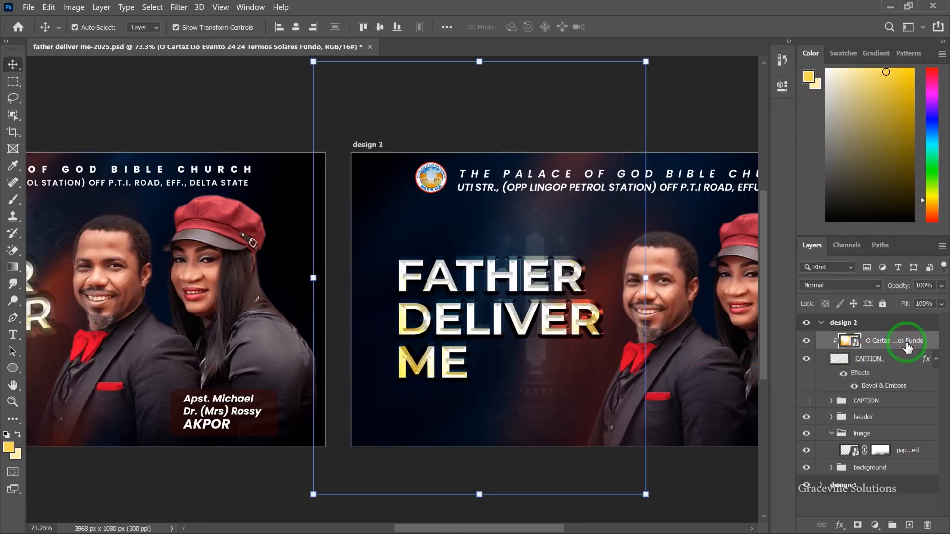
{"action": "left_click", "coordinate": [896, 362], "text": "ctrl"}
{"action": "key", "text": "ctrl+g"}
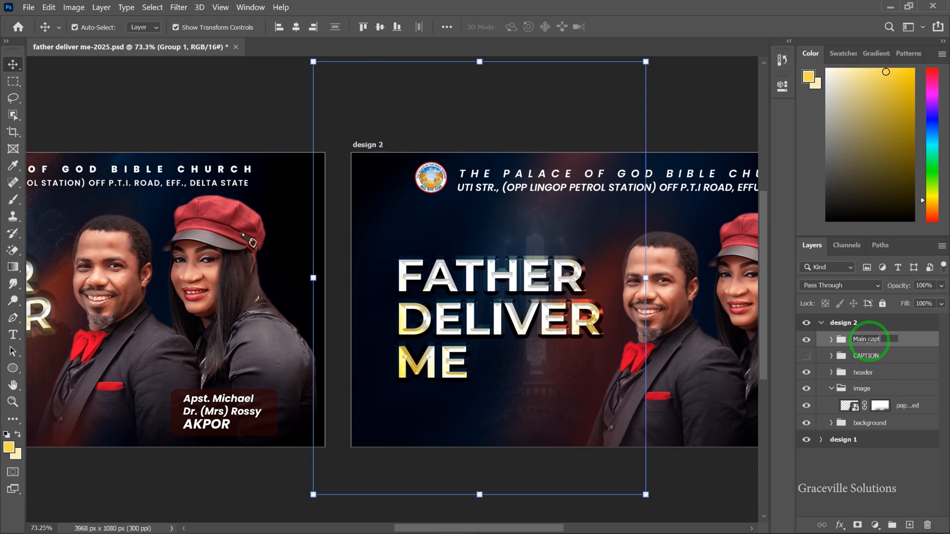
Step: Convert the Main caption group to a smart object
{"action": "right_click", "coordinate": [871, 344]}
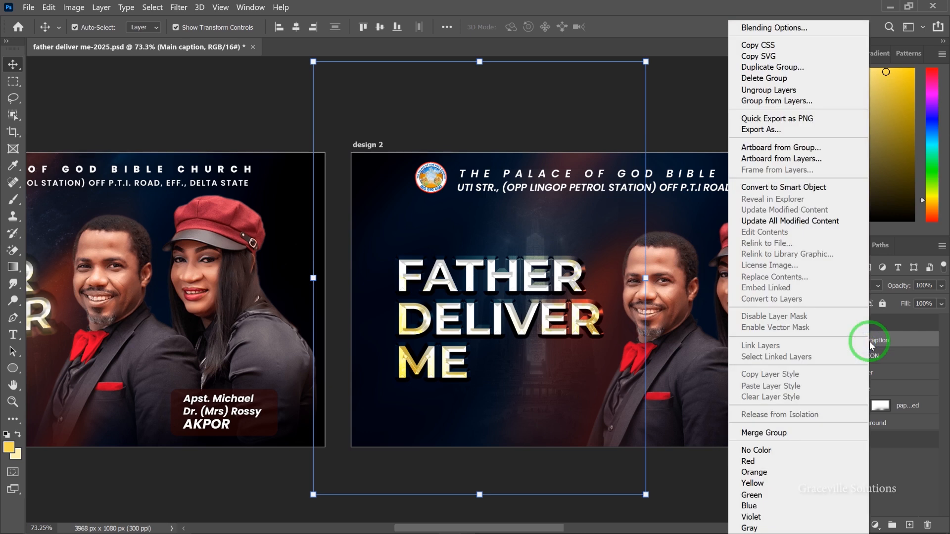
{"action": "left_click", "coordinate": [678, 99]}
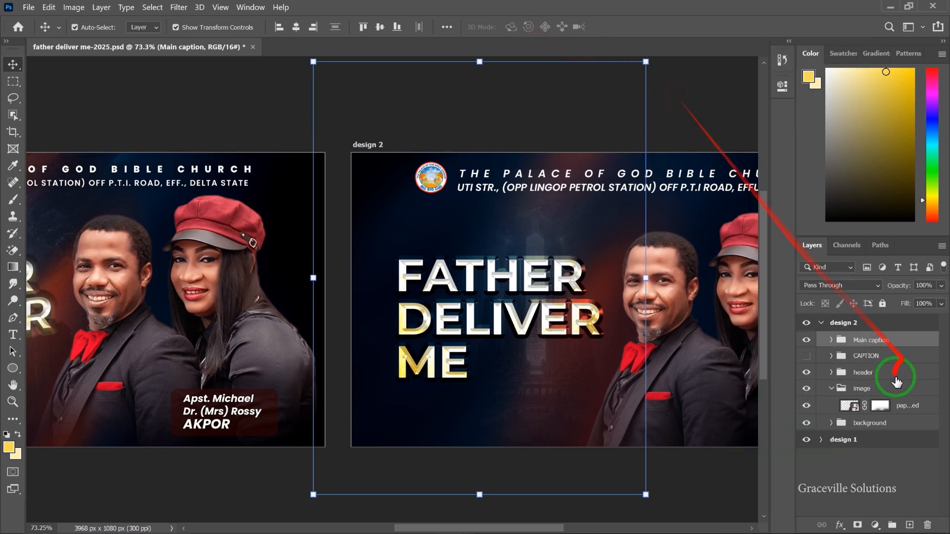
{"action": "right_click", "coordinate": [893, 342]}
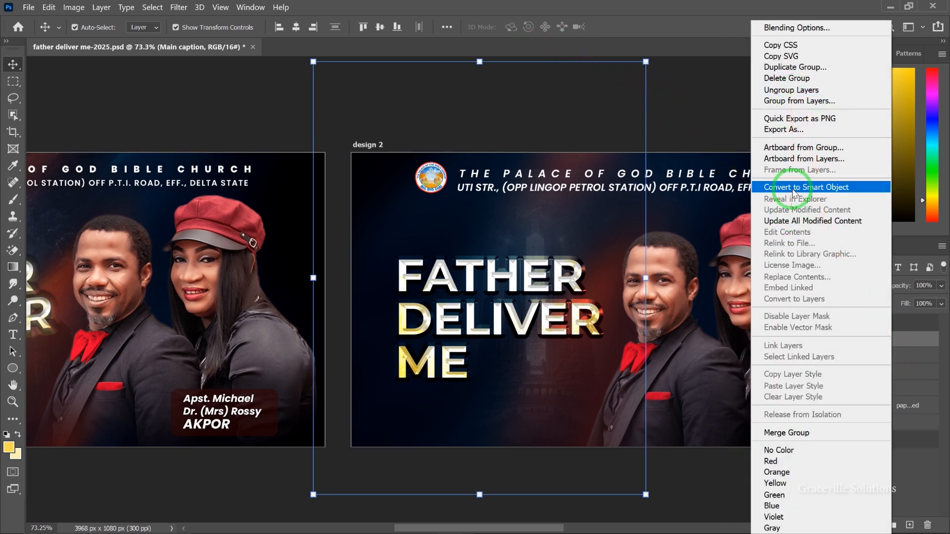
{"action": "left_click", "coordinate": [737, 228]}
{"action": "scroll", "coordinate": [465, 301], "scroll_direction": "down", "scroll_amount": 1}
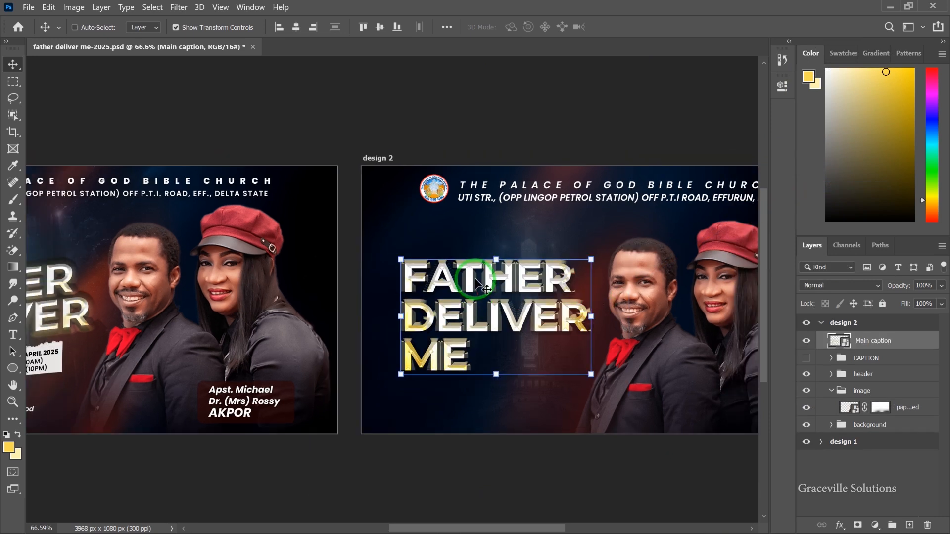
Step: Skew the Main caption smart object so the title slants upward to the right like the one on design 1
{"action": "key", "text": "ctrl+t"}
{"action": "right_click", "coordinate": [491, 289]}
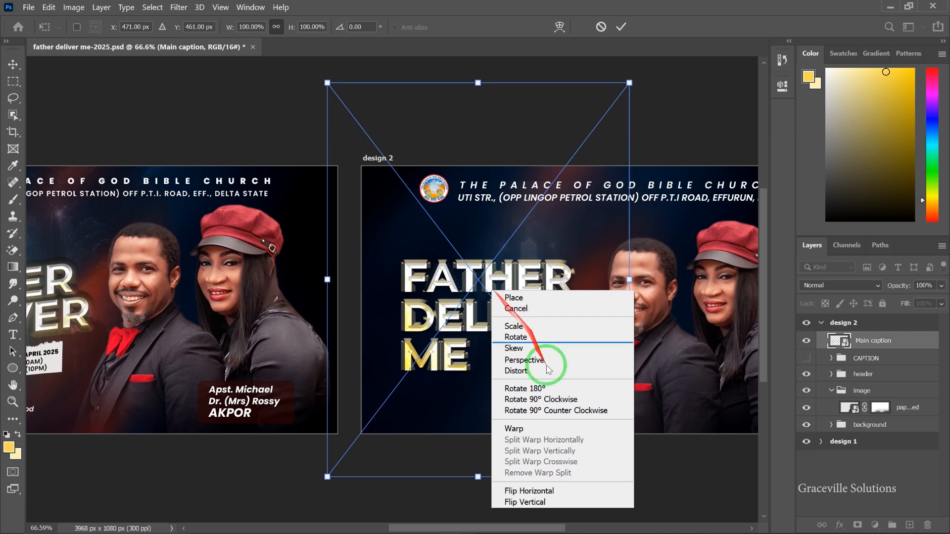
{"action": "left_click", "coordinate": [476, 258]}
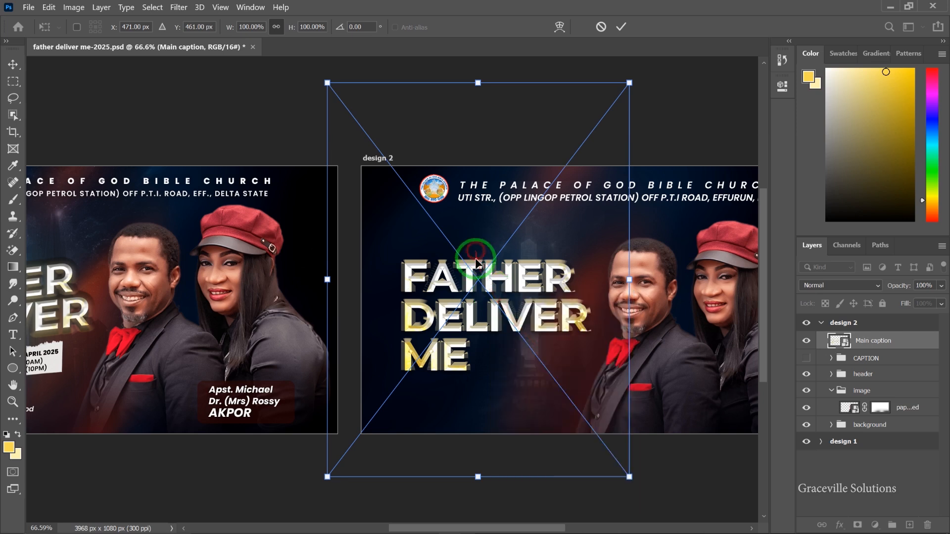
{"action": "right_click", "coordinate": [476, 281]}
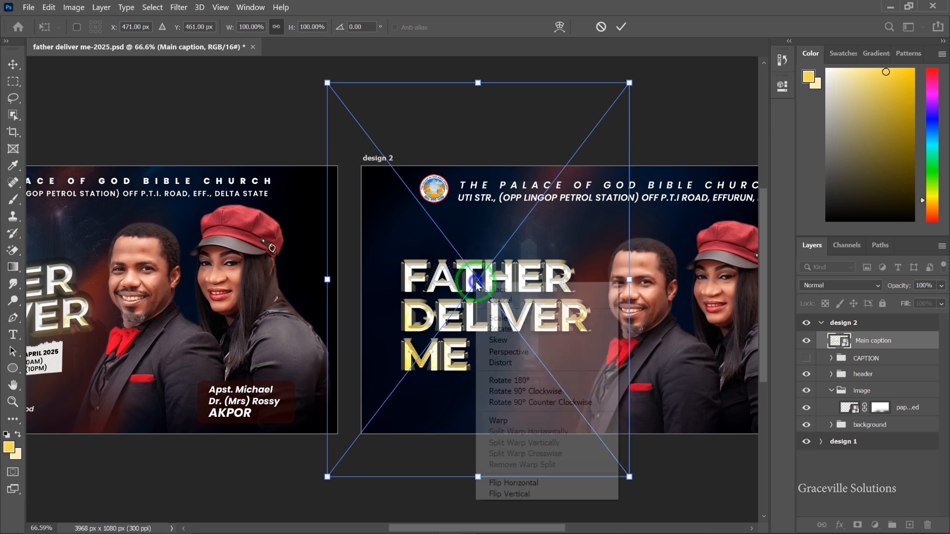
{"action": "left_click", "coordinate": [519, 350]}
{"action": "left_click_drag", "start_coordinate": [629, 280], "coordinate": [629, 251]}
{"action": "key", "text": "Return"}
{"action": "key", "text": "ctrl+0"}
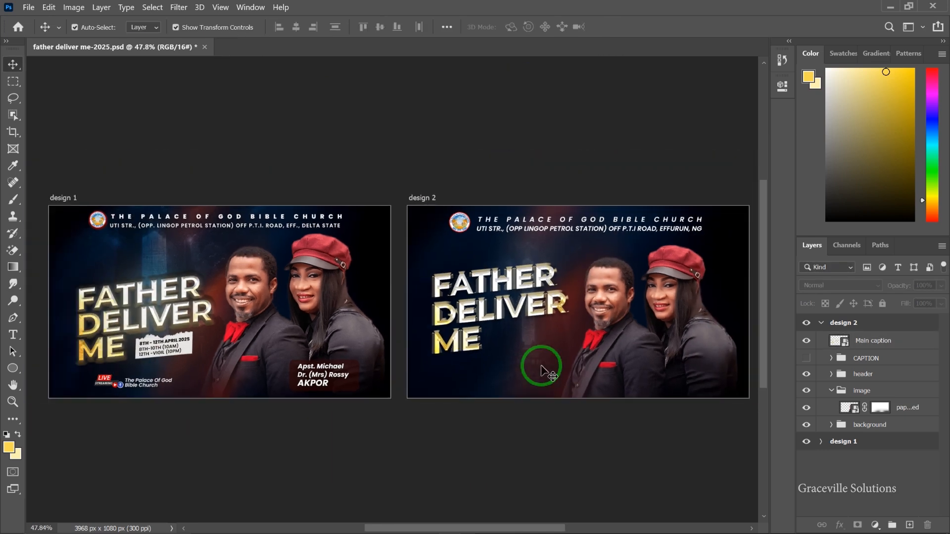
Step: Place the "ripped paper" image from the "sunday tut resources" folder into the flyer document
{"action": "scroll", "coordinate": [136, 346], "scroll_direction": "up", "scroll_amount": 5}
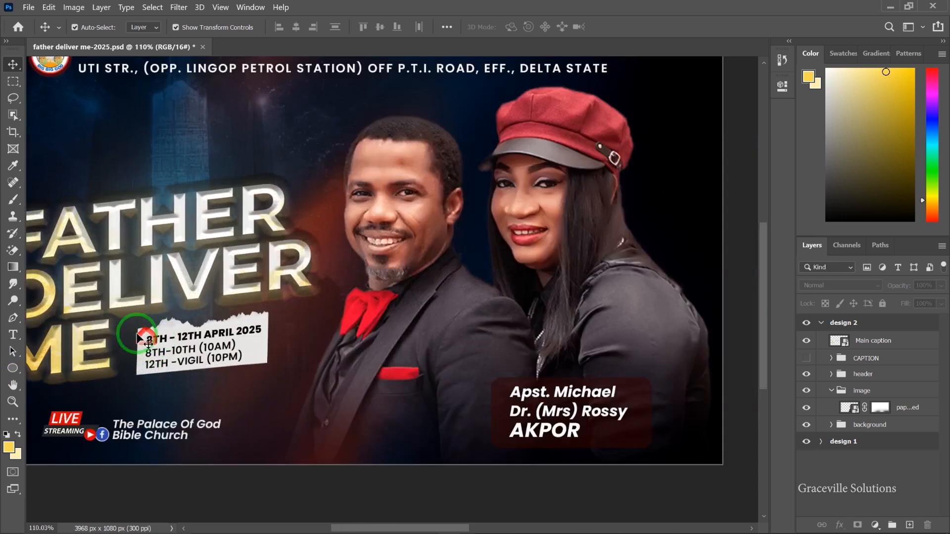
{"action": "scroll", "coordinate": [171, 353], "scroll_direction": "down", "scroll_amount": 5}
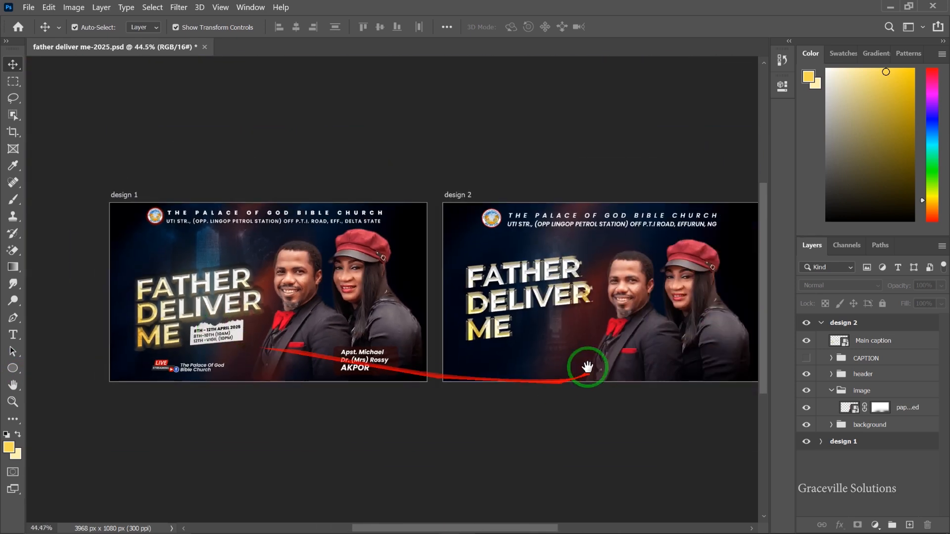
{"action": "left_click_drag", "start_coordinate": [582, 366], "coordinate": [488, 357]}
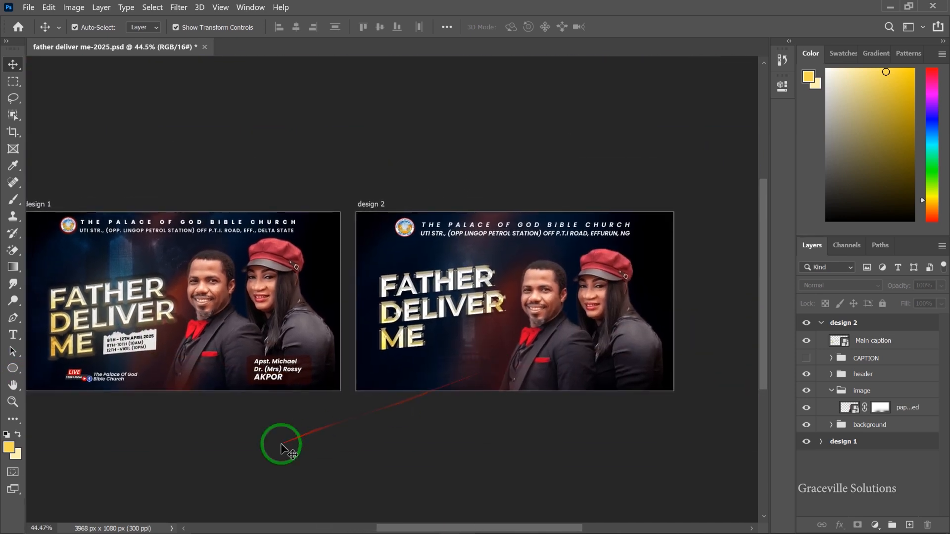
{"action": "left_click", "coordinate": [337, 523]}
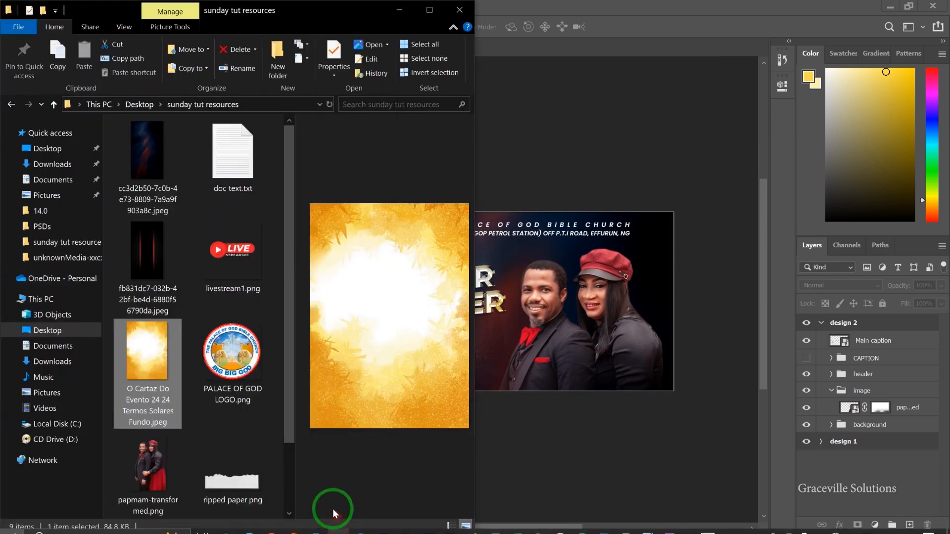
{"action": "scroll", "coordinate": [232, 297], "scroll_direction": "down", "scroll_amount": 2}
{"action": "left_click_drag", "start_coordinate": [233, 383], "coordinate": [528, 352]}
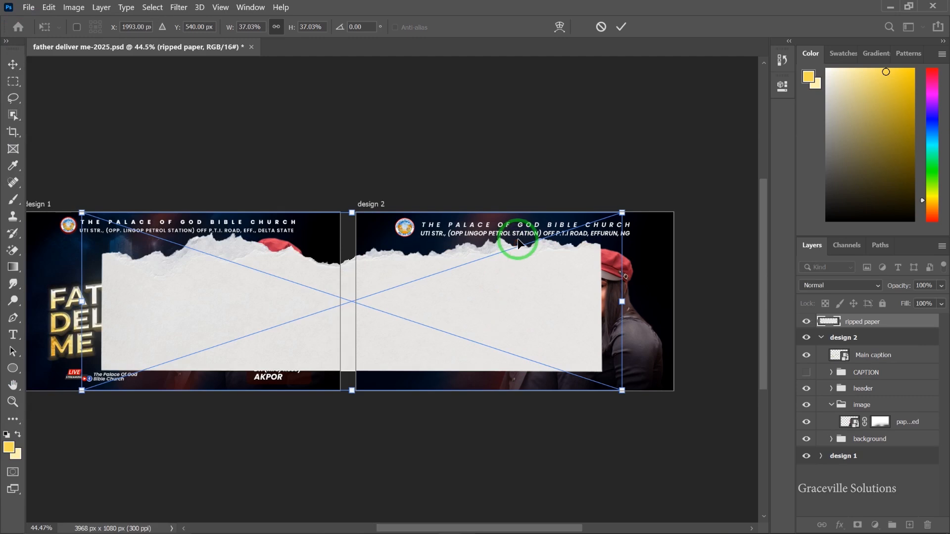
{"action": "key", "text": "Return"}
Step: Move the ripped paper onto design 2 and scale it down to a small strip beside the word ME
{"action": "left_click_drag", "start_coordinate": [452, 269], "coordinate": [544, 287]}
{"action": "left_click_drag", "start_coordinate": [443, 257], "coordinate": [443, 333]}
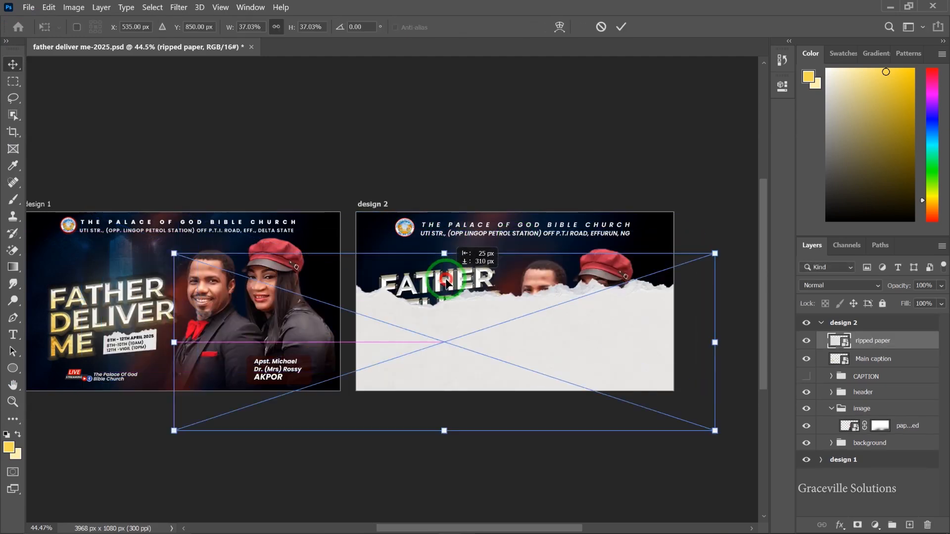
{"action": "scroll", "coordinate": [425, 410], "scroll_direction": "down", "scroll_amount": 1}
{"action": "left_click", "coordinate": [463, 439]}
Step: Copy the three event date and time lines, from "8TH - 12TH APRIL 2025" to "12TH - VIGIL (10PM)", from doc.text.txt in Notepad
{"action": "left_click", "coordinate": [422, 530]}
{"action": "key", "text": "super"}
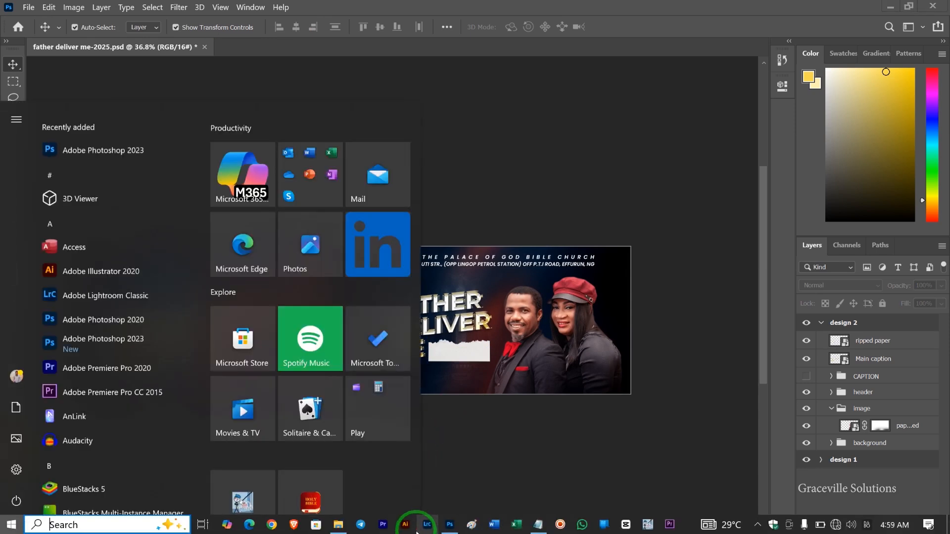
{"action": "left_click", "coordinate": [534, 526]}
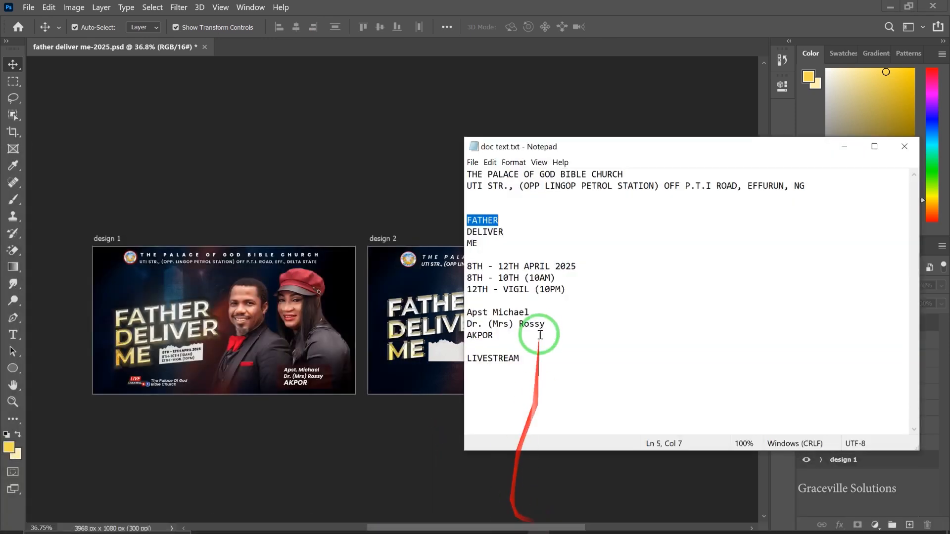
{"action": "left_click_drag", "start_coordinate": [574, 290], "coordinate": [478, 256]}
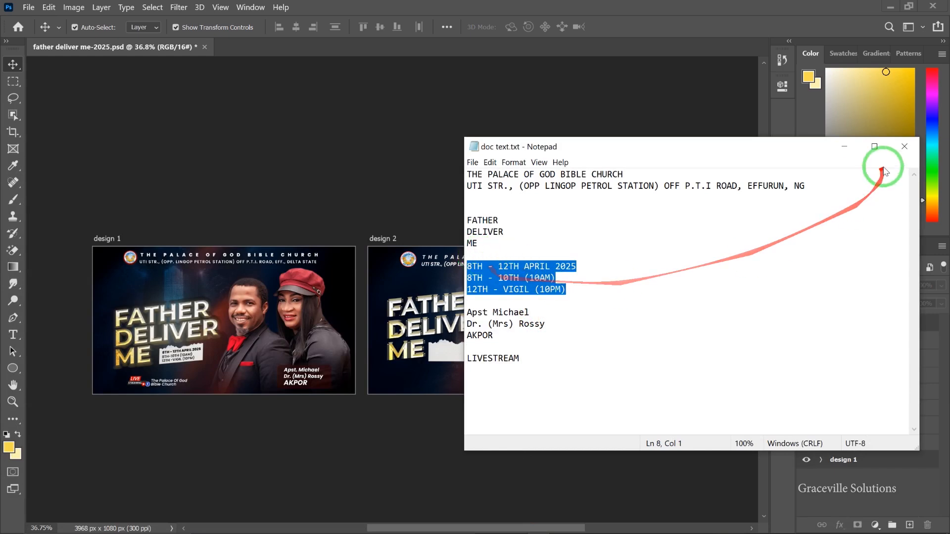
{"action": "left_click", "coordinate": [844, 146]}
Step: Paste the three date and time lines as a new text layer on design 2 and move it over the ripped paper
{"action": "scroll", "coordinate": [409, 396], "scroll_direction": "up", "scroll_amount": 3}
{"action": "scroll", "coordinate": [409, 394], "scroll_direction": "up", "scroll_amount": 2}
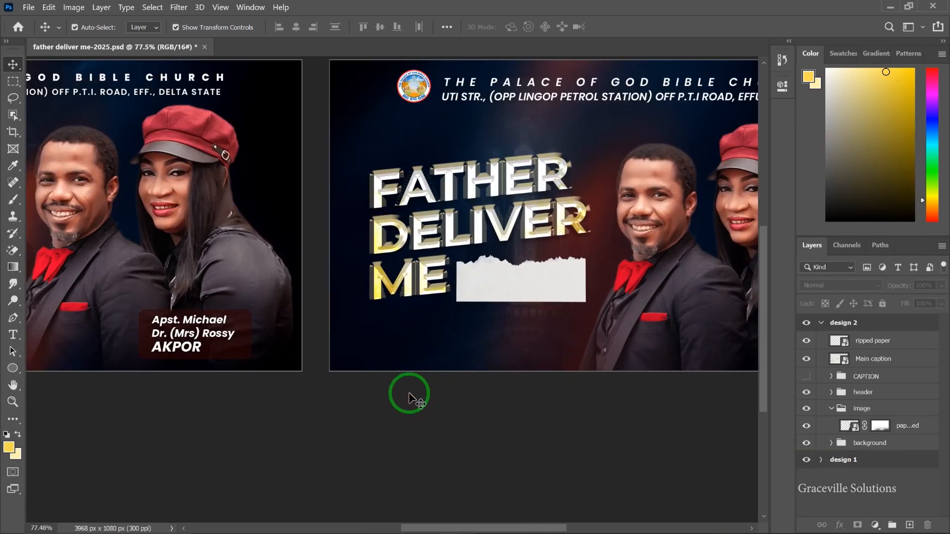
{"action": "key", "text": "t"}
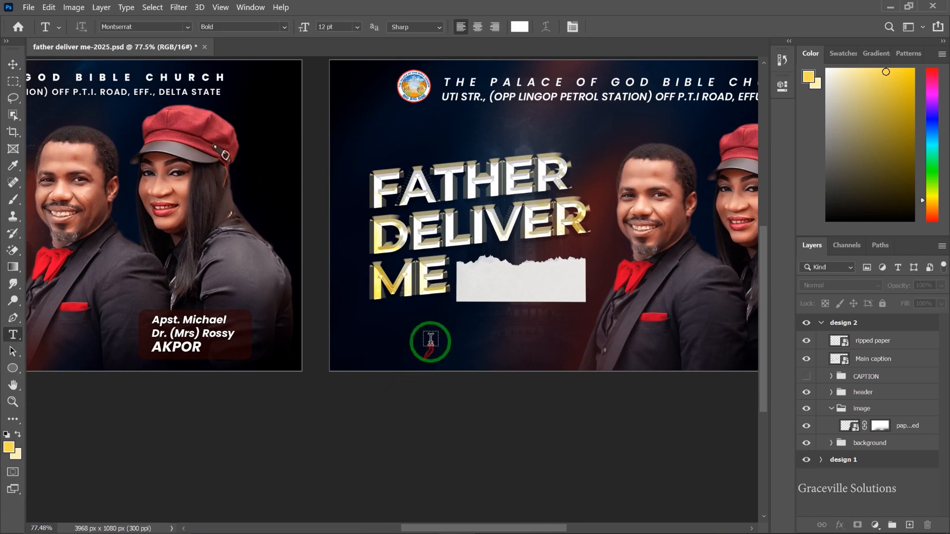
{"action": "left_click", "coordinate": [423, 335]}
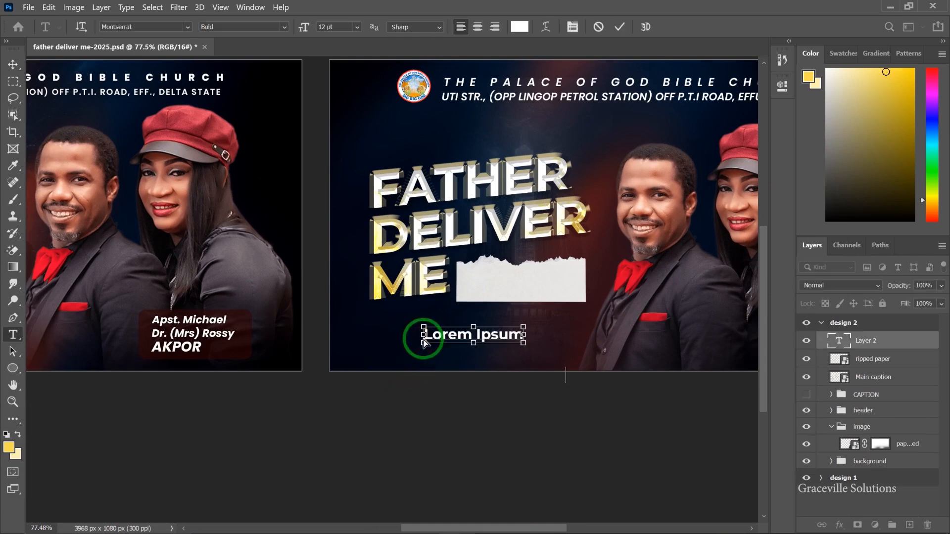
{"action": "key", "text": "ctrl+v"}
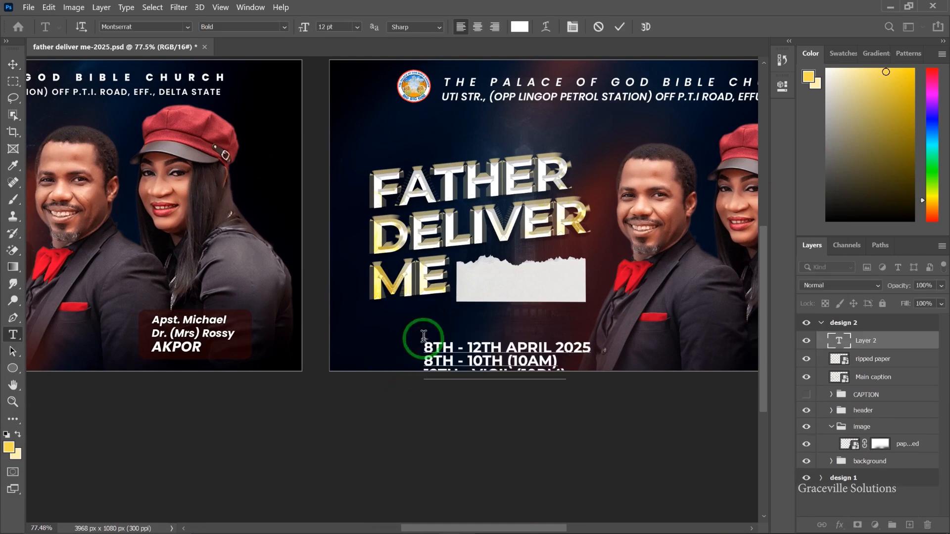
{"action": "left_click", "coordinate": [11, 65]}
{"action": "left_click_drag", "start_coordinate": [534, 343], "coordinate": [556, 277]}
{"action": "scroll", "coordinate": [551, 334], "scroll_direction": "up", "scroll_amount": 1}
Step: Change the date text's color to the dark navy 010917 sampled from the flyer background
{"action": "left_click", "coordinate": [782, 87]}
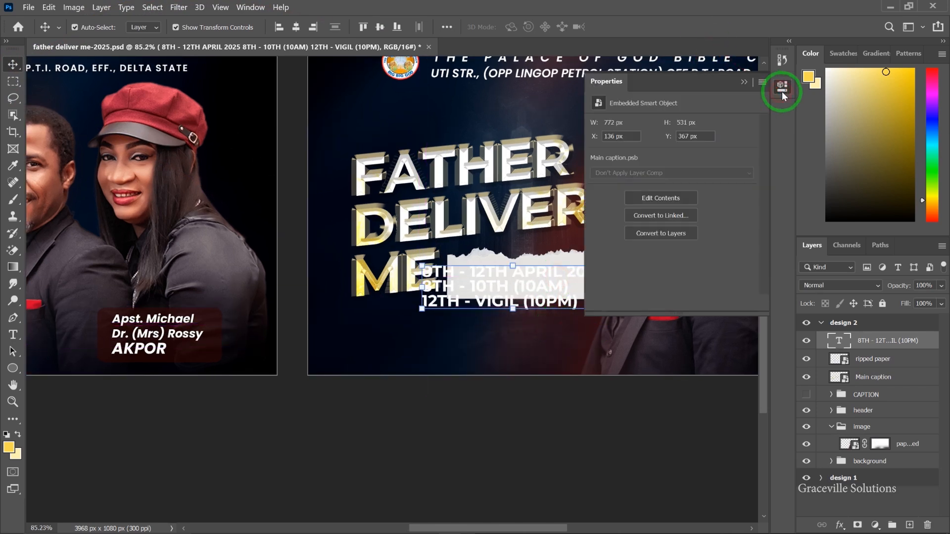
{"action": "scroll", "coordinate": [735, 228], "scroll_direction": "down", "scroll_amount": 1}
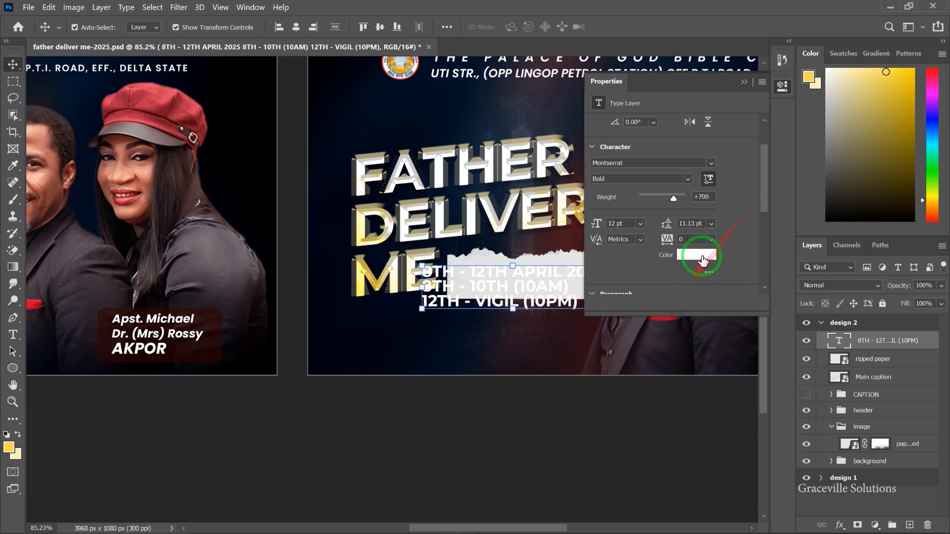
{"action": "left_click", "coordinate": [693, 255]}
{"action": "left_click", "coordinate": [339, 103]}
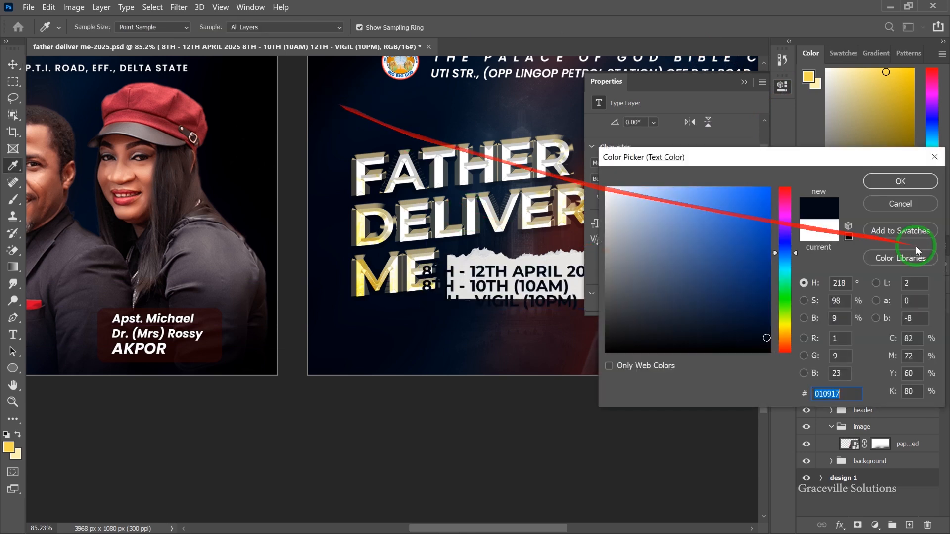
{"action": "left_click", "coordinate": [900, 181]}
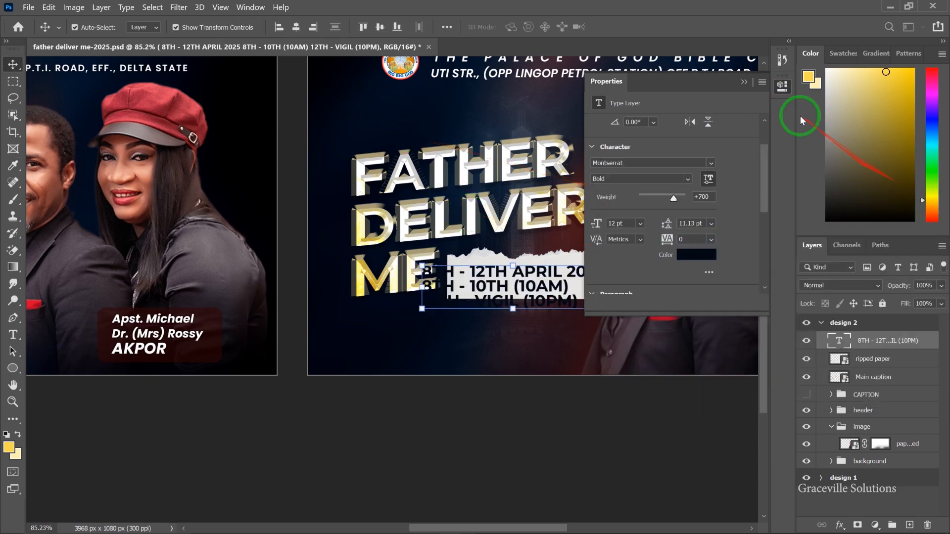
{"action": "left_click", "coordinate": [743, 82]}
Step: Scale the date text down to about 66% and position it inside the ripped paper strip
{"action": "scroll", "coordinate": [597, 271], "scroll_direction": "up", "scroll_amount": 1}
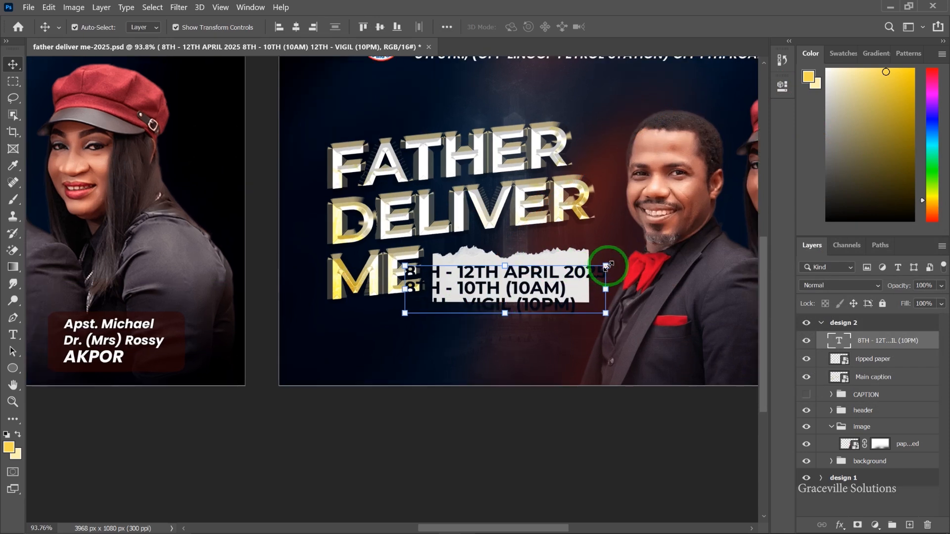
{"action": "left_click_drag", "start_coordinate": [576, 266], "coordinate": [556, 268]}
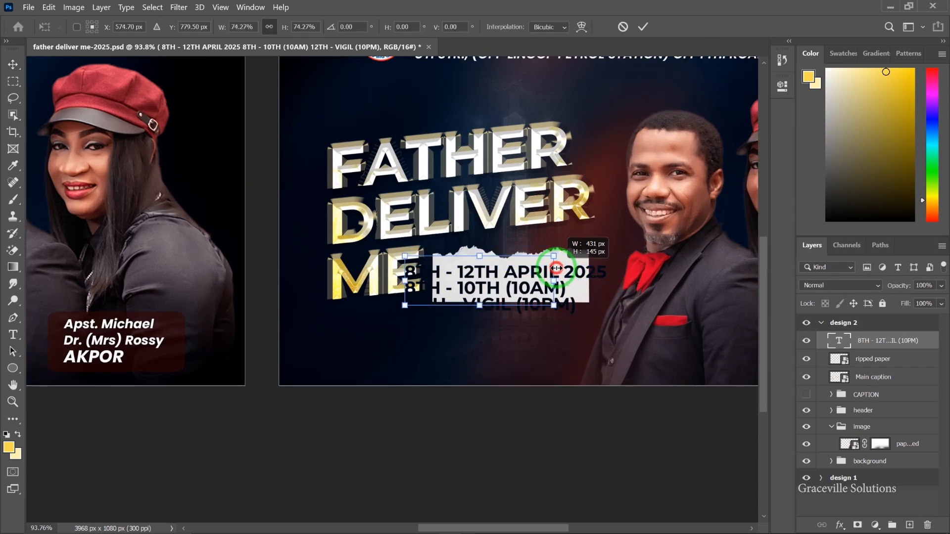
{"action": "mouse_move", "coordinate": [541, 269]}
{"action": "left_mouse_down"}
{"action": "mouse_move", "coordinate": [512, 285]}
{"action": "mouse_move", "coordinate": [534, 279]}
{"action": "left_mouse_up"}
{"action": "key", "text": "Return"}
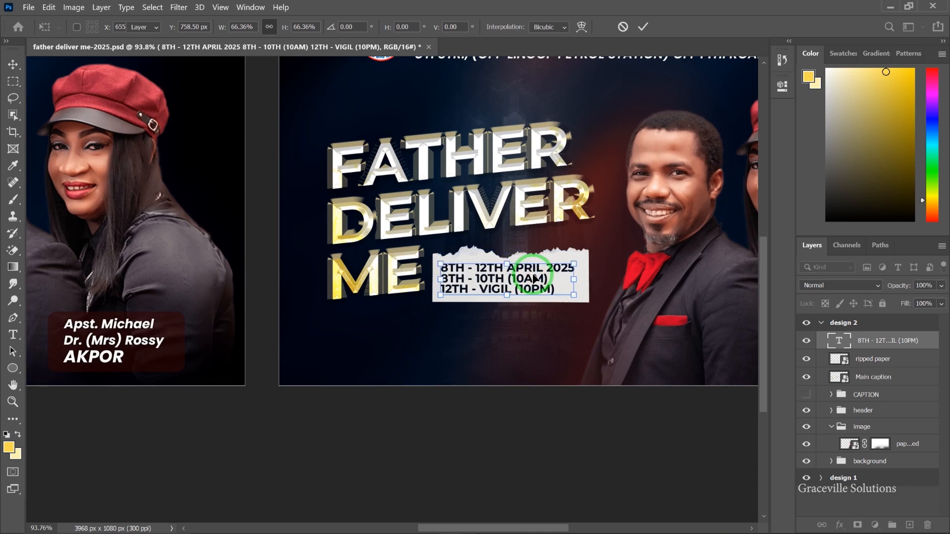
{"action": "scroll", "coordinate": [534, 279], "scroll_direction": "down", "scroll_amount": 5}
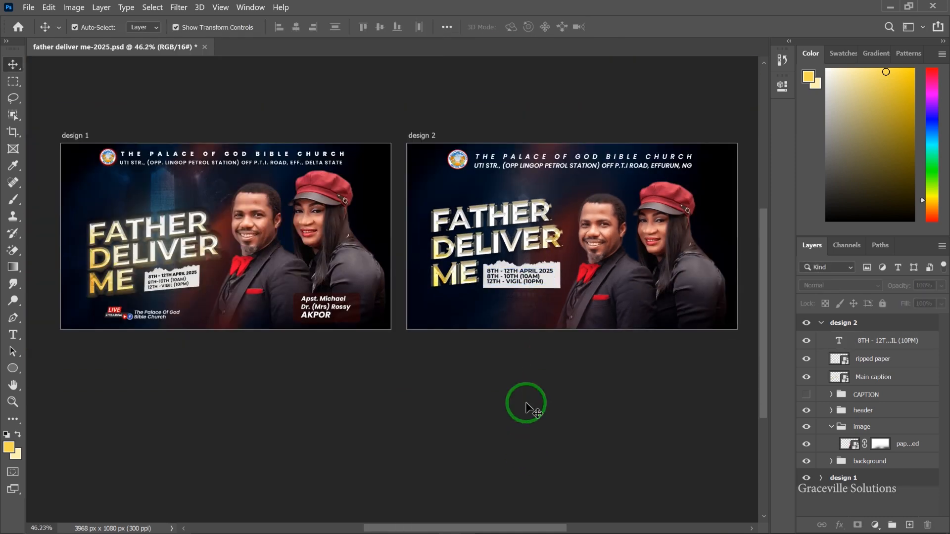
Step: Set the date text's leading to 8 pt
{"action": "scroll", "coordinate": [526, 408], "scroll_direction": "up", "scroll_amount": 8}
{"action": "left_click_drag", "start_coordinate": [489, 238], "coordinate": [330, 266]}
{"action": "left_click", "coordinate": [330, 267]}
{"action": "left_click", "coordinate": [808, 76]}
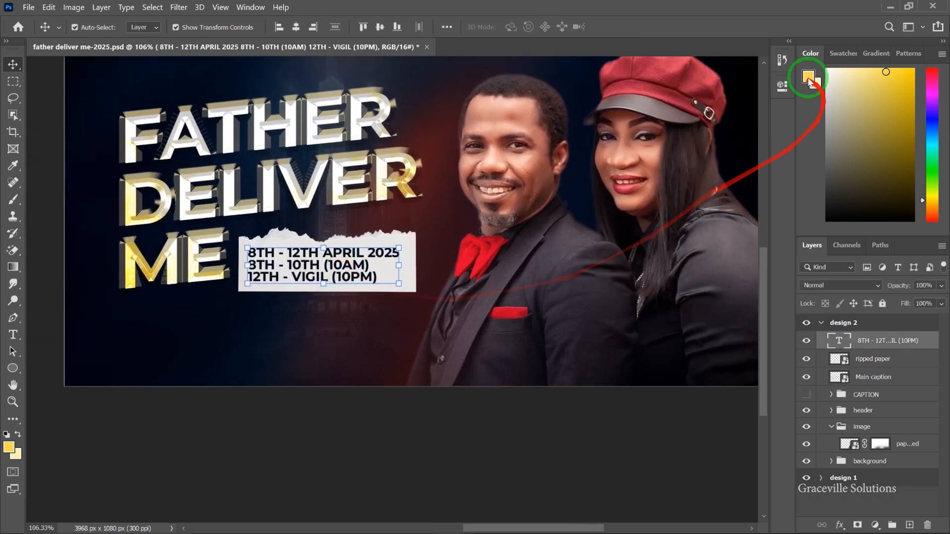
{"action": "left_click", "coordinate": [781, 86]}
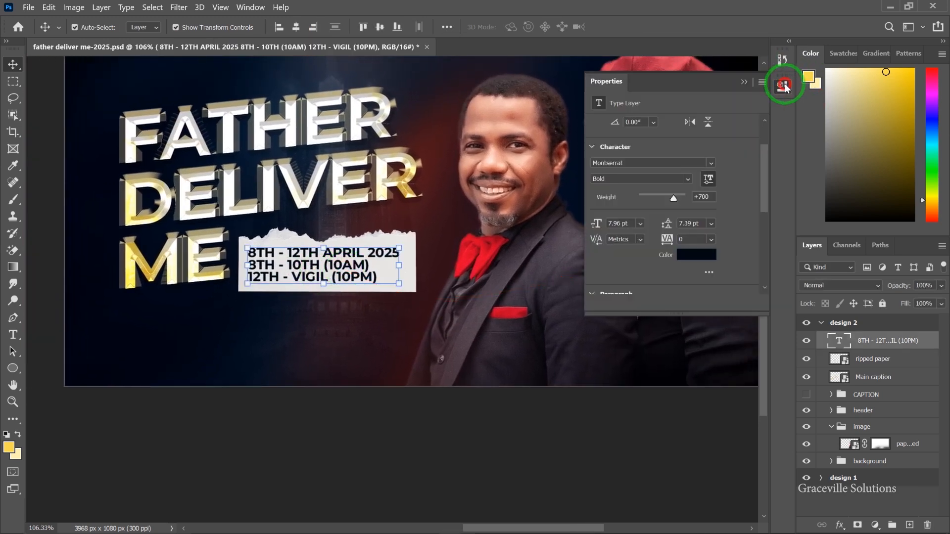
{"action": "left_click", "coordinate": [781, 86]}
{"action": "left_click", "coordinate": [637, 161]}
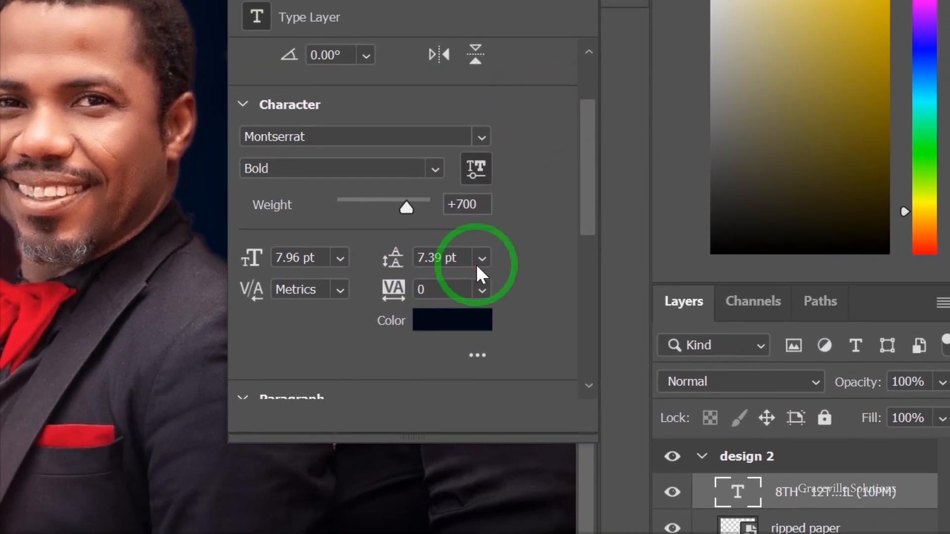
{"action": "left_click", "coordinate": [480, 257]}
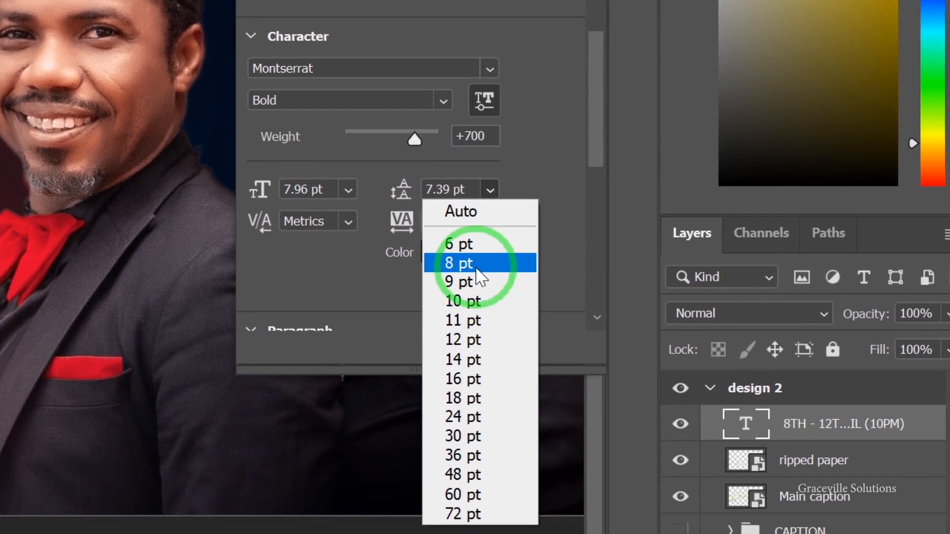
{"action": "left_click", "coordinate": [479, 275]}
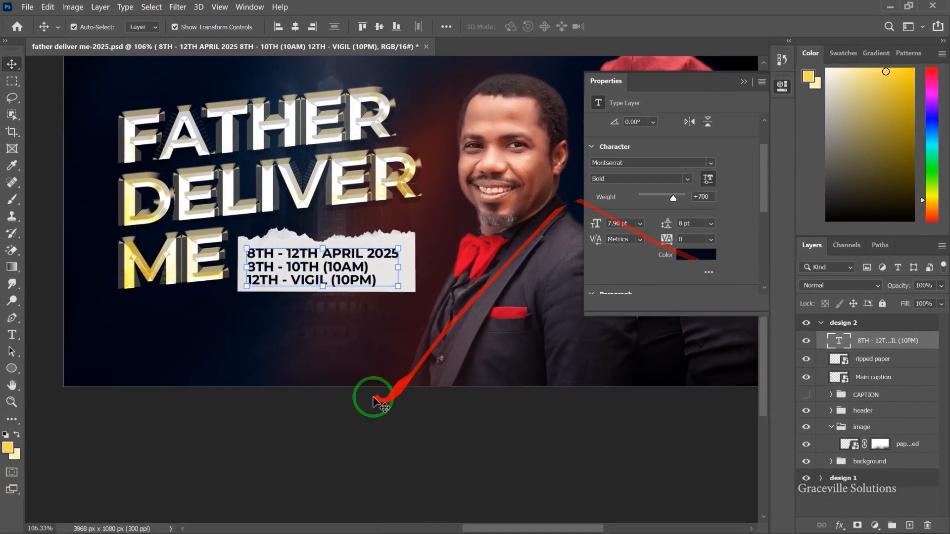
{"action": "scroll", "coordinate": [339, 378], "scroll_direction": "down", "scroll_amount": 2}
{"action": "left_click", "coordinate": [361, 445]}
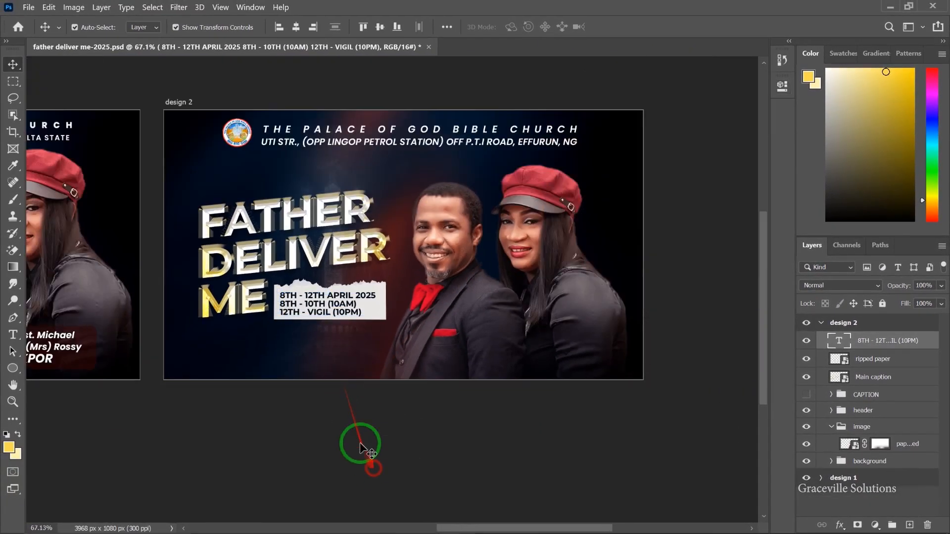
Step: Group the date text layer with the ripped paper layer and name the group "date"
{"action": "scroll", "coordinate": [310, 300], "scroll_direction": "down", "scroll_amount": 1}
{"action": "scroll", "coordinate": [317, 309], "scroll_direction": "up", "scroll_amount": 3}
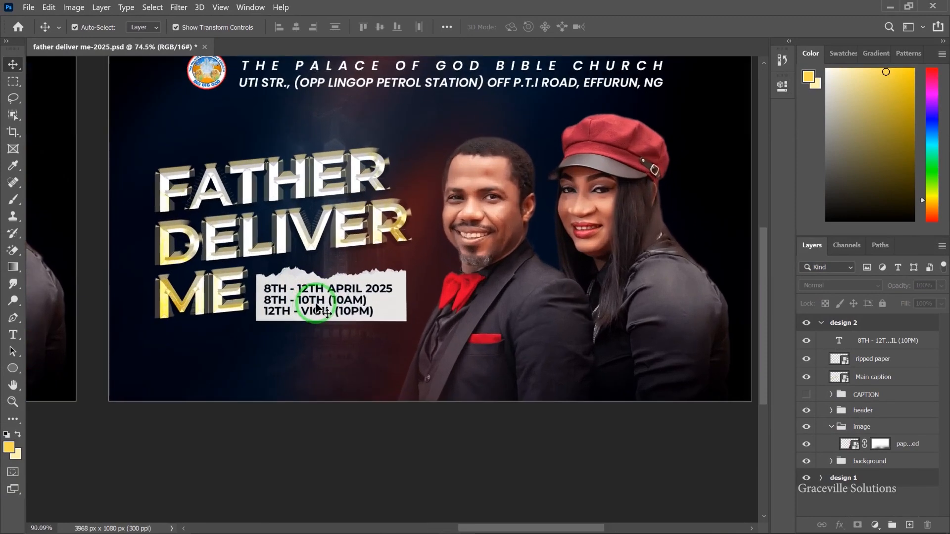
{"action": "left_click", "coordinate": [896, 342]}
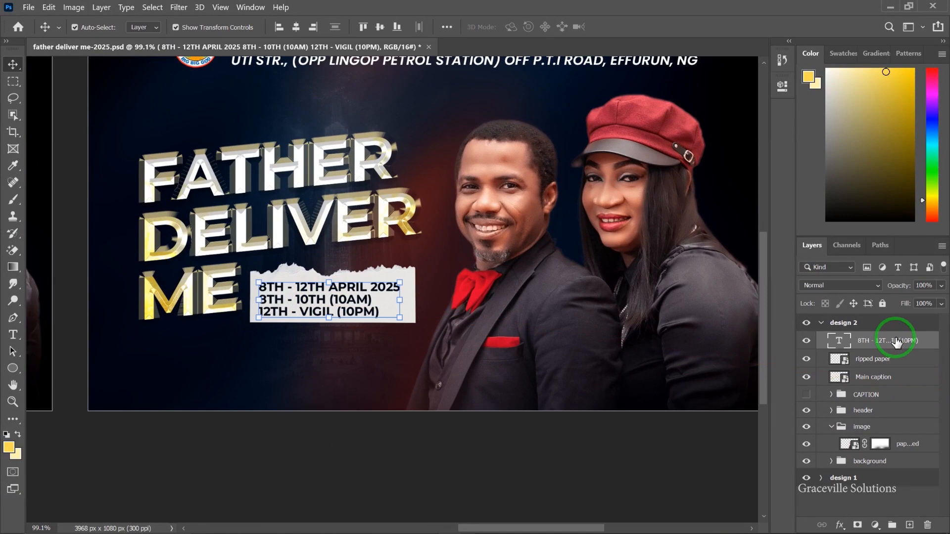
{"action": "left_click", "coordinate": [889, 364]}
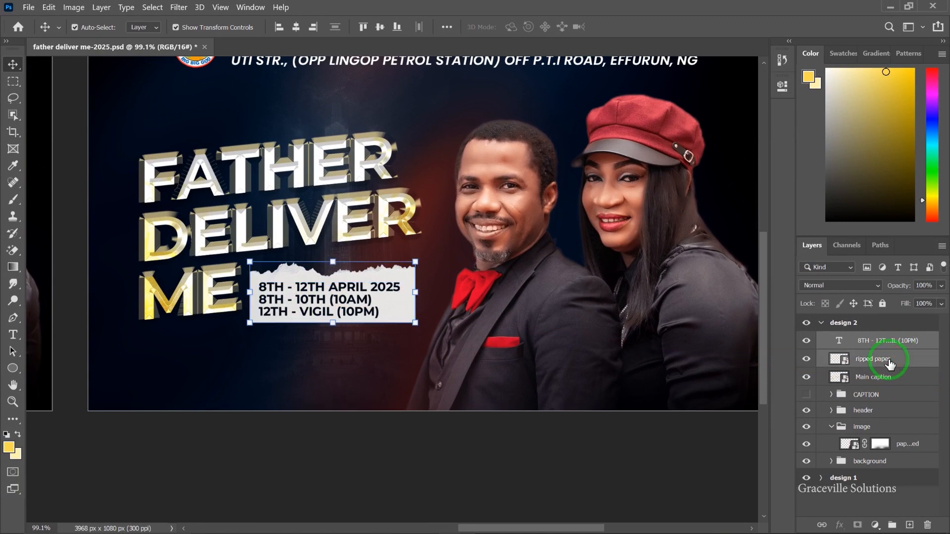
{"action": "key", "text": "ctrl+g"}
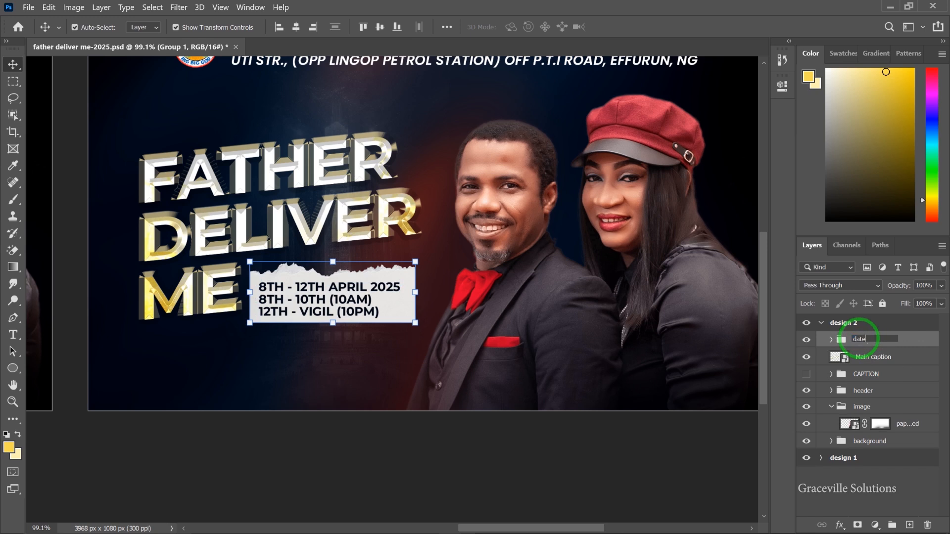
{"action": "scroll", "coordinate": [454, 458], "scroll_direction": "down", "scroll_amount": 5}
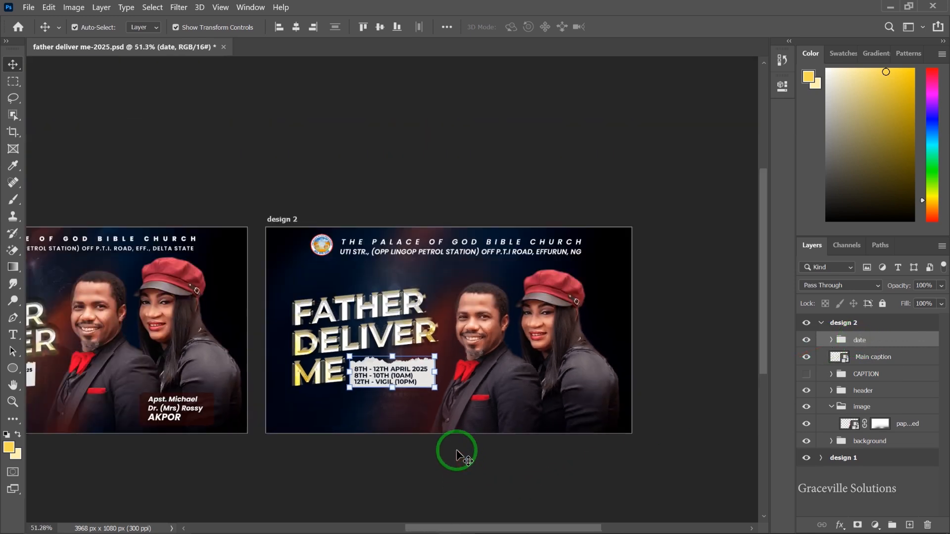
Step: Convert the date group to a smart object and skew it upward to the right to follow the title's slant
{"action": "right_click", "coordinate": [873, 343]}
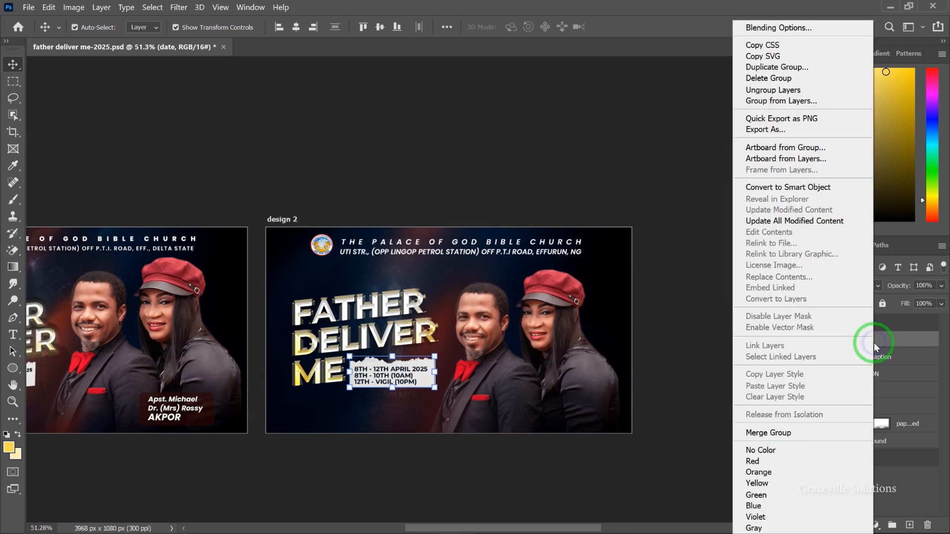
{"action": "left_click", "coordinate": [797, 187]}
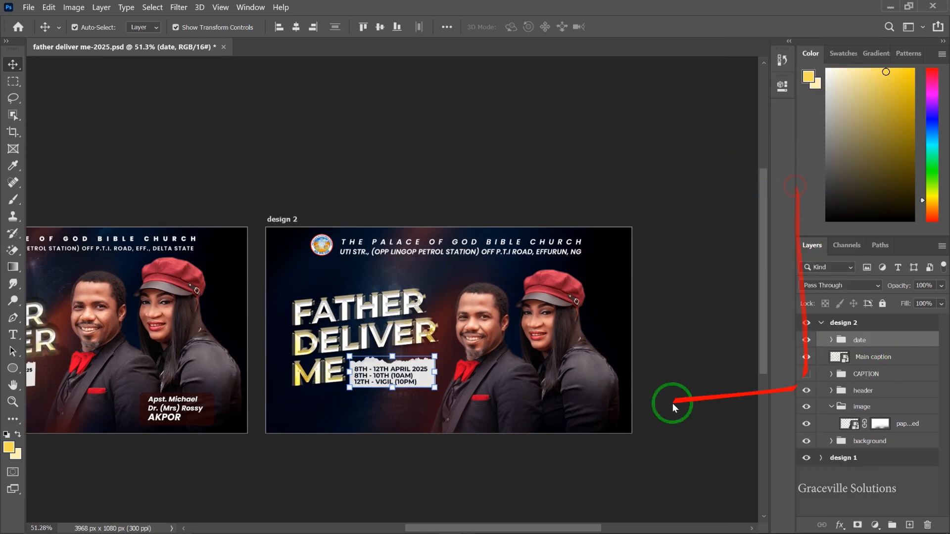
{"action": "key", "text": "ctrl+t"}
{"action": "right_click", "coordinate": [409, 373]}
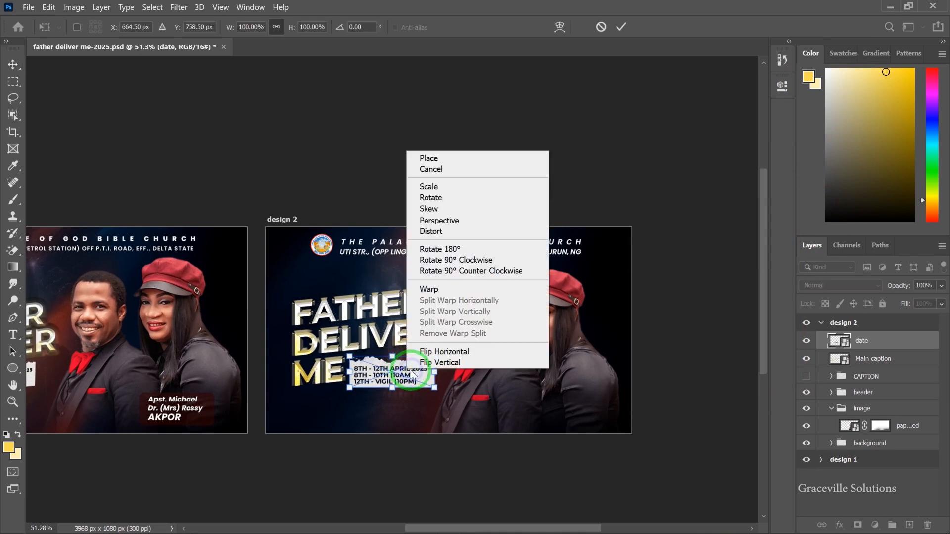
{"action": "left_click", "coordinate": [433, 210]}
{"action": "left_click_drag", "start_coordinate": [434, 374], "coordinate": [434, 361]}
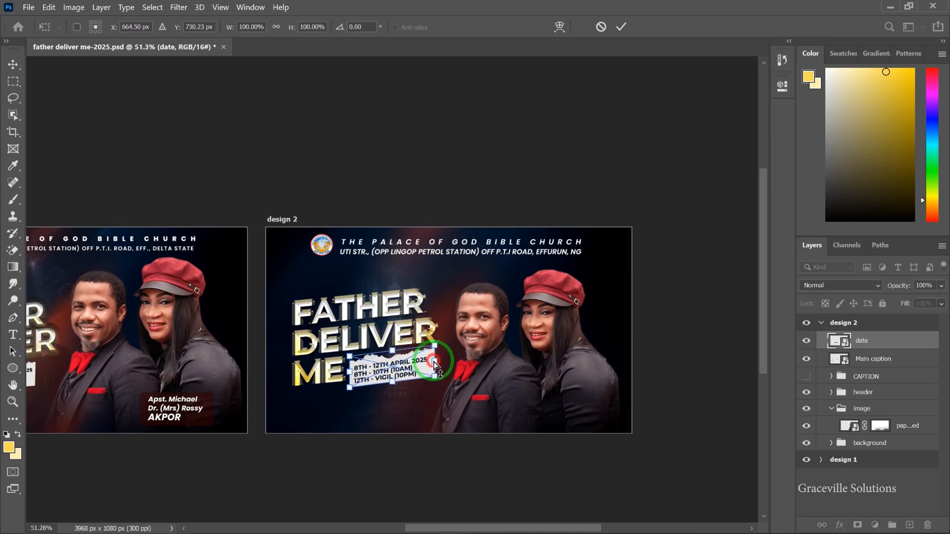
{"action": "key", "text": "Return"}
Step: Scale the skewed date strip down slightly beside the word ME
{"action": "scroll", "coordinate": [399, 376], "scroll_direction": "up", "scroll_amount": 3}
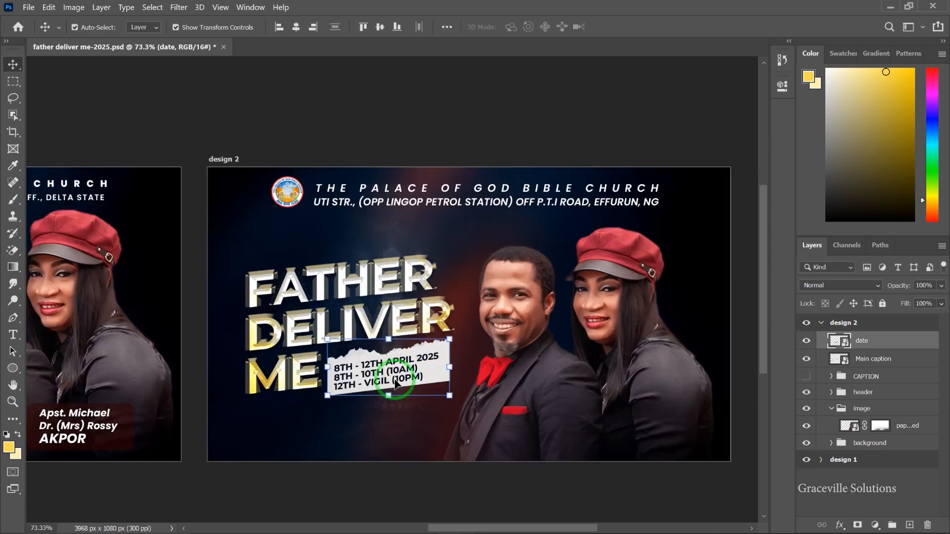
{"action": "scroll", "coordinate": [396, 384], "scroll_direction": "down", "scroll_amount": 2}
{"action": "left_click_drag", "start_coordinate": [440, 395], "coordinate": [433, 380]}
{"action": "key", "text": "Return"}
{"action": "scroll", "coordinate": [470, 450], "scroll_direction": "down", "scroll_amount": 2}
{"action": "left_click", "coordinate": [470, 450]}
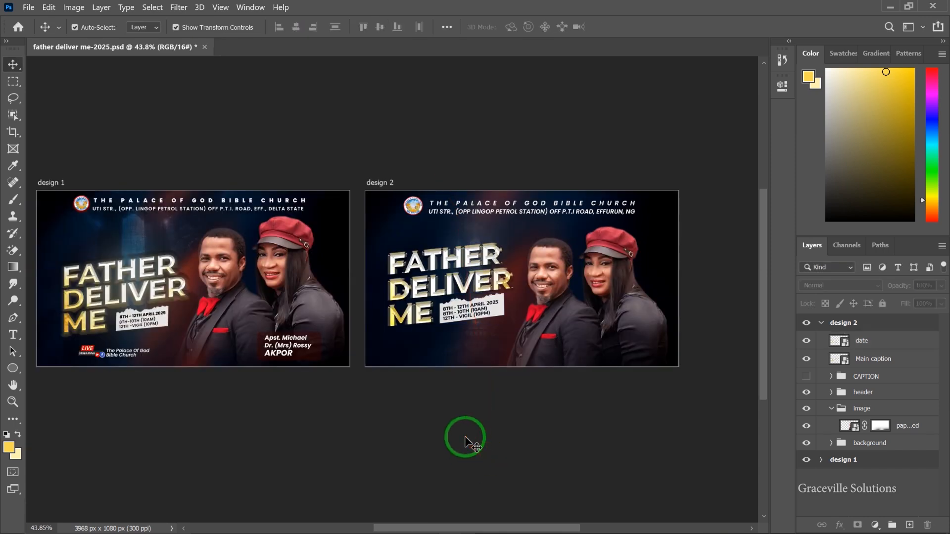
Step: Duplicate the HOST group with the ministers' name box on the design 1 artboard
{"action": "scroll", "coordinate": [259, 317], "scroll_direction": "up", "scroll_amount": 3}
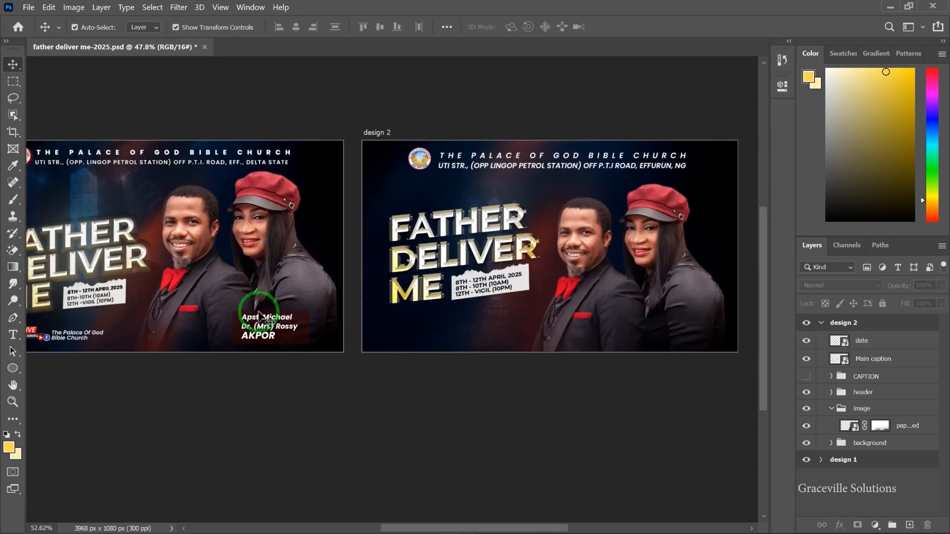
{"action": "scroll", "coordinate": [259, 317], "scroll_direction": "up", "scroll_amount": 3}
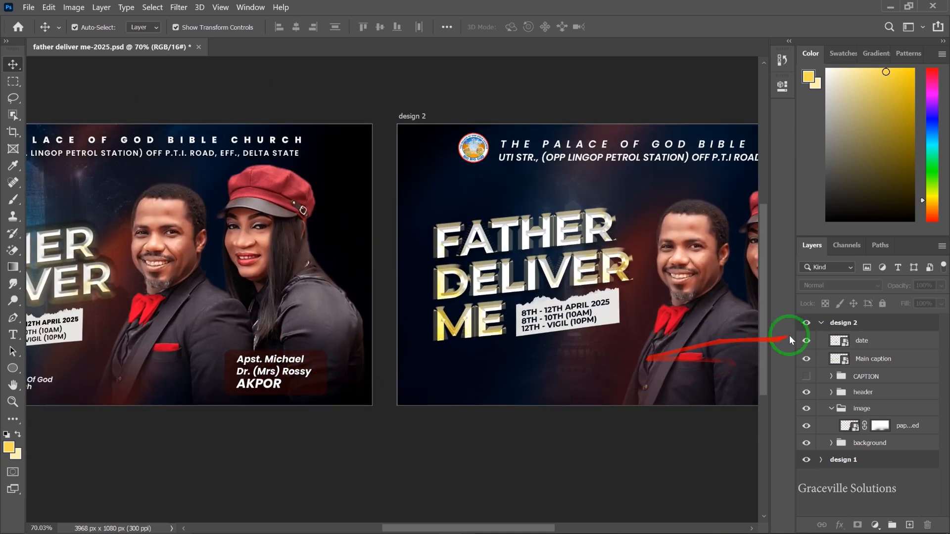
{"action": "left_click", "coordinate": [822, 324]}
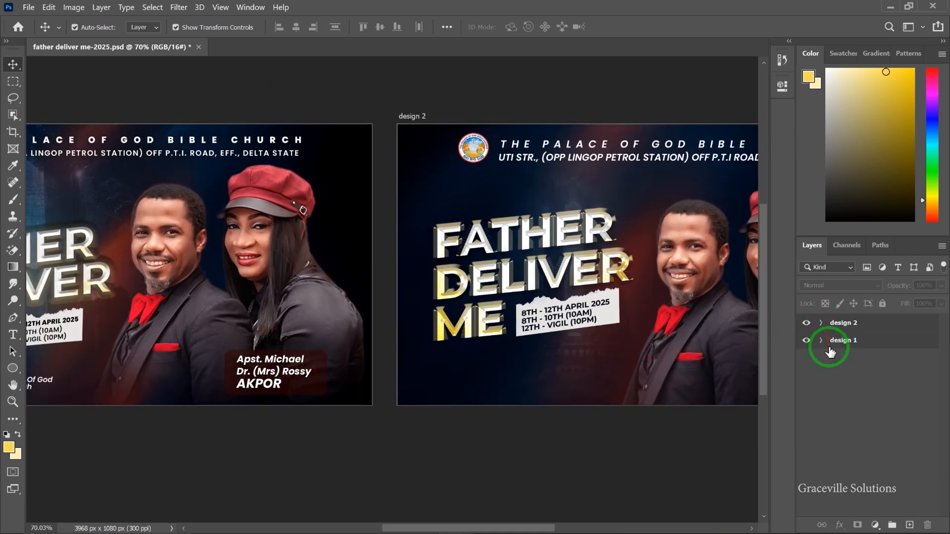
{"action": "left_click", "coordinate": [820, 340]}
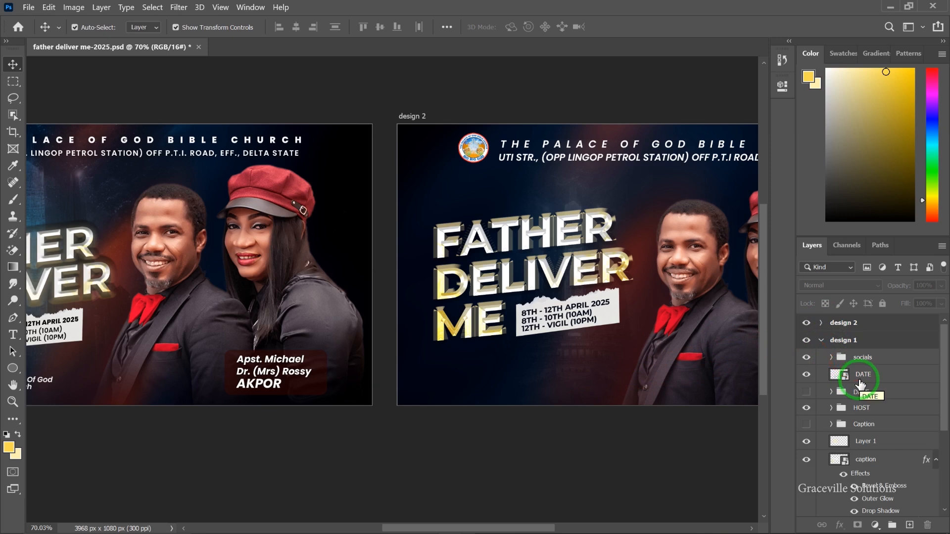
{"action": "left_click", "coordinate": [878, 410]}
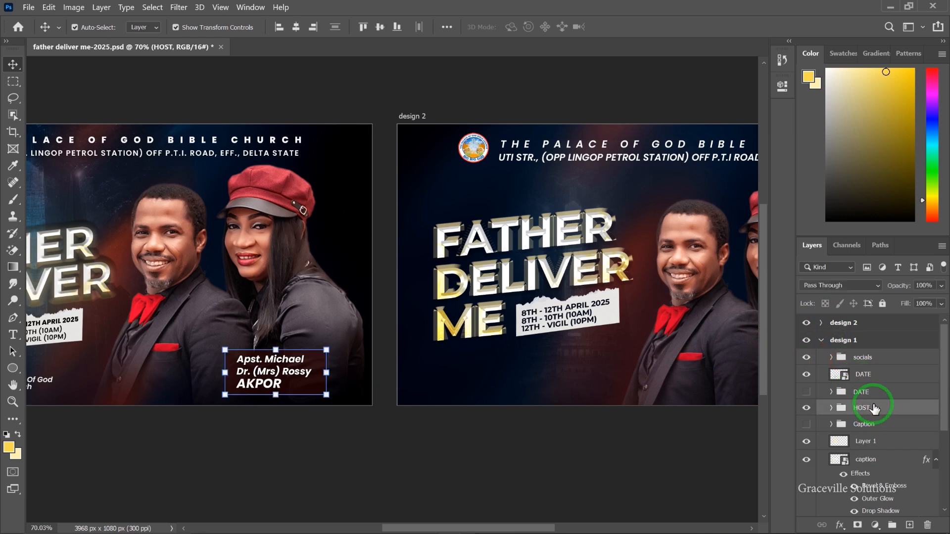
{"action": "key", "text": "ctrl+j"}
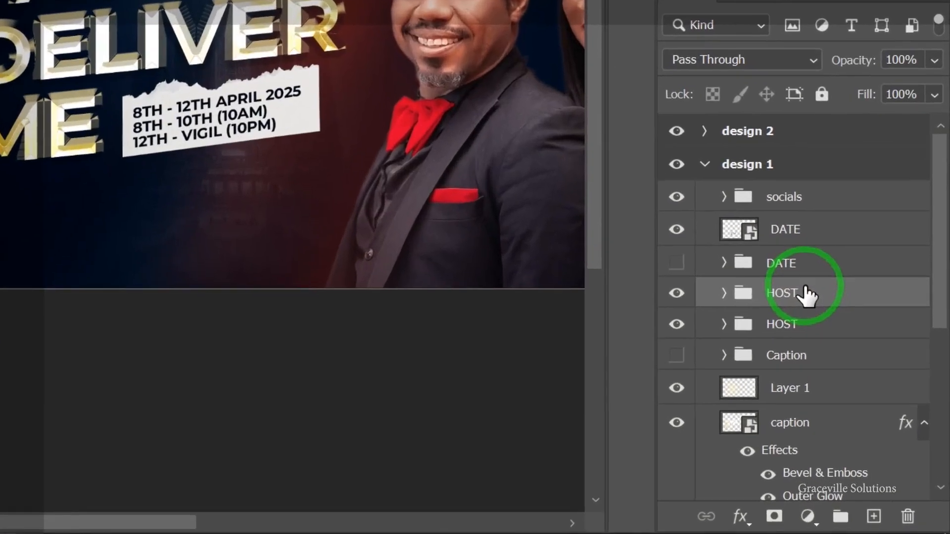
Step: Move the duplicated HOST group into the design 2 artboard, above the date layer
{"action": "left_click_drag", "start_coordinate": [873, 408], "coordinate": [868, 318]}
{"action": "left_click_drag", "start_coordinate": [788, 249], "coordinate": [787, 250]}
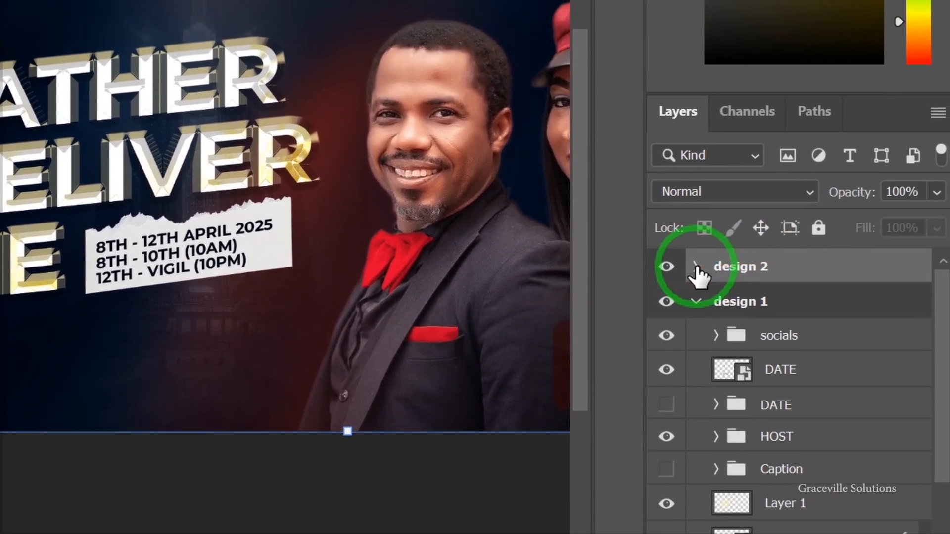
{"action": "left_click", "coordinate": [732, 255]}
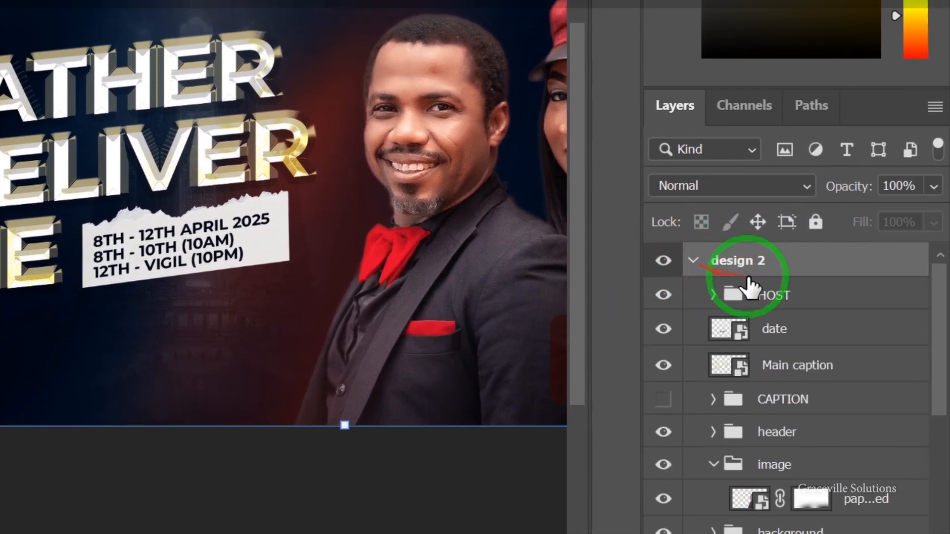
{"action": "left_click", "coordinate": [788, 277]}
{"action": "scroll", "coordinate": [471, 276], "scroll_direction": "down", "scroll_amount": 3}
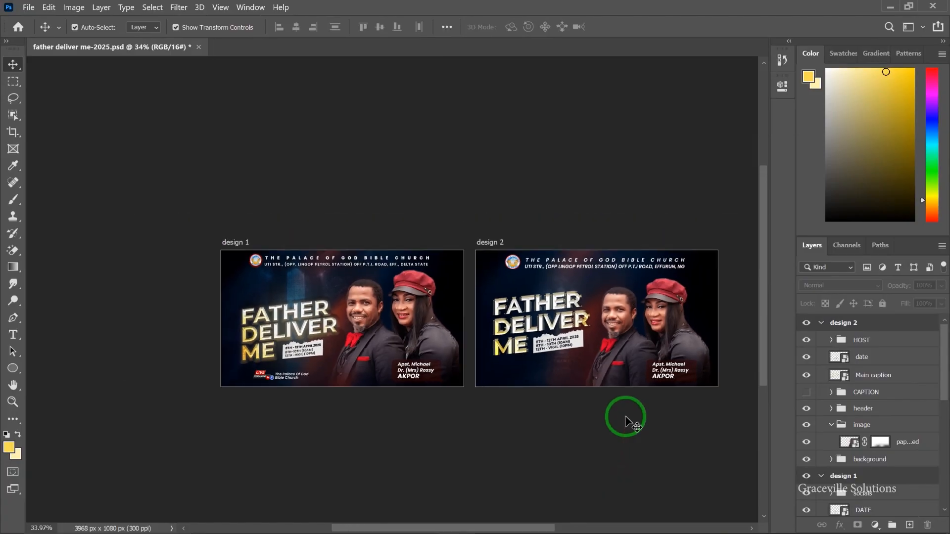
Step: Place livestream1.png from the sunday tut resources folder into the flyer document
{"action": "scroll", "coordinate": [384, 362], "scroll_direction": "up", "scroll_amount": 3}
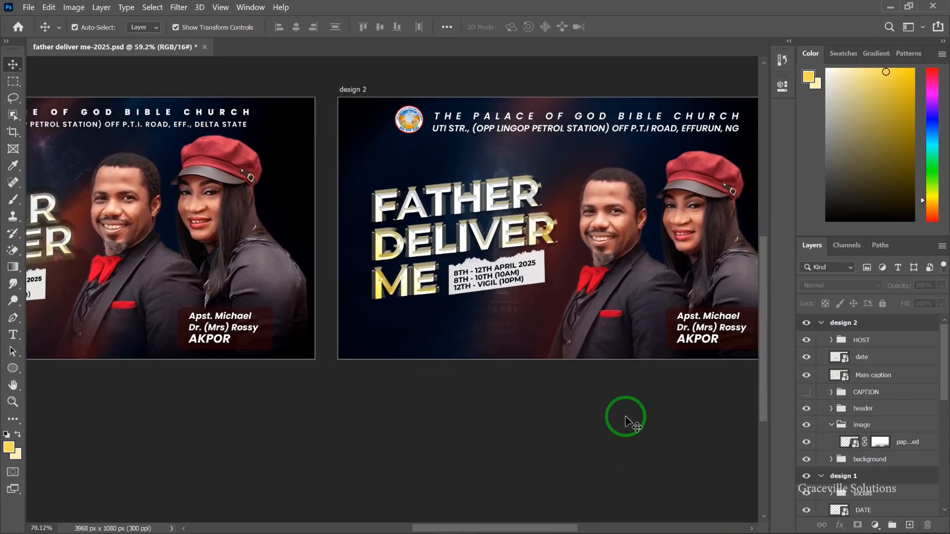
{"action": "scroll", "coordinate": [597, 427], "scroll_direction": "down", "scroll_amount": 3}
{"action": "left_click_drag", "start_coordinate": [494, 394], "coordinate": [584, 361]}
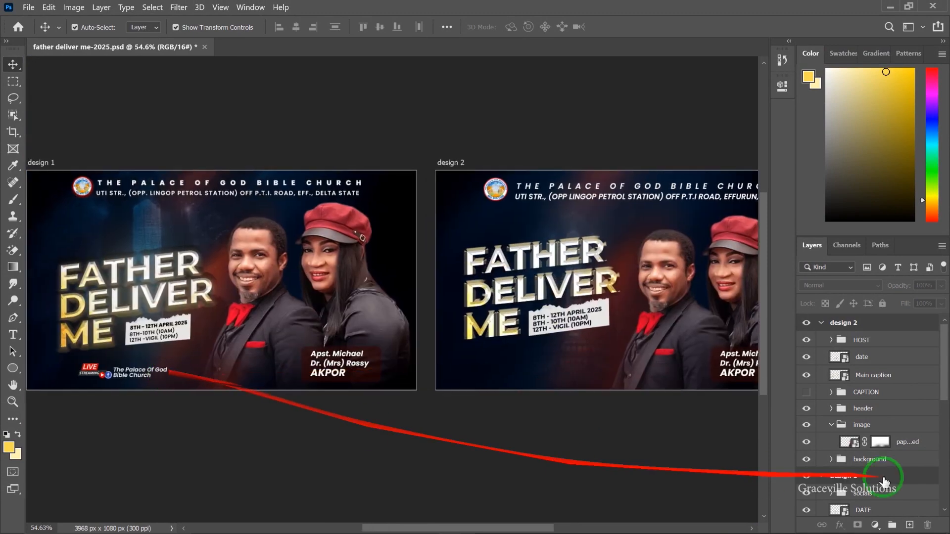
{"action": "left_click", "coordinate": [830, 342]}
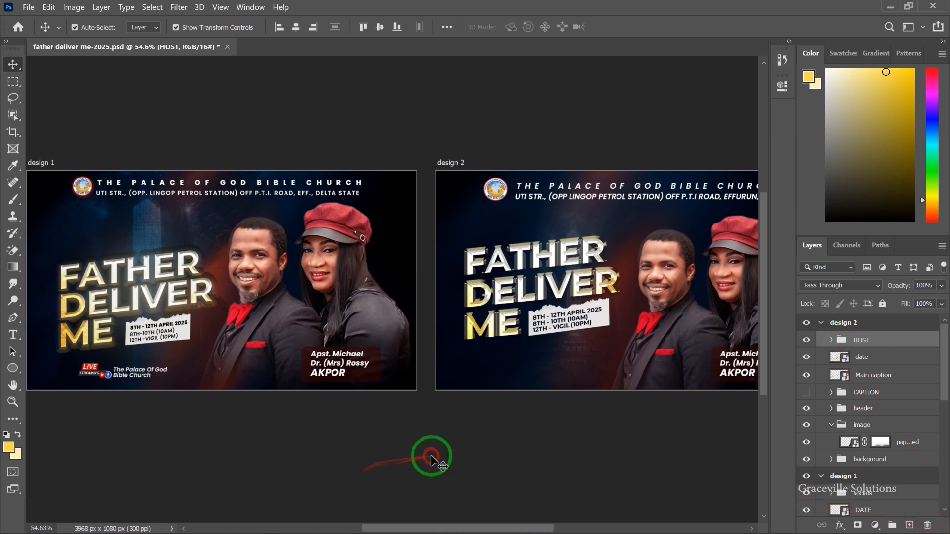
{"action": "left_click", "coordinate": [427, 457]}
{"action": "key", "text": "super"}
{"action": "left_click", "coordinate": [340, 519]}
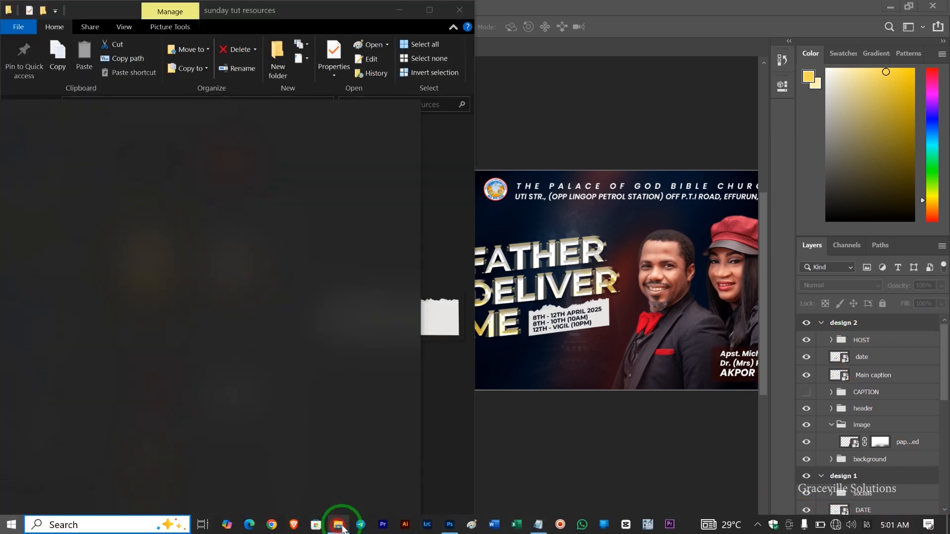
{"action": "left_click", "coordinate": [219, 163]}
{"action": "left_click_drag", "start_coordinate": [219, 164], "coordinate": [606, 381]}
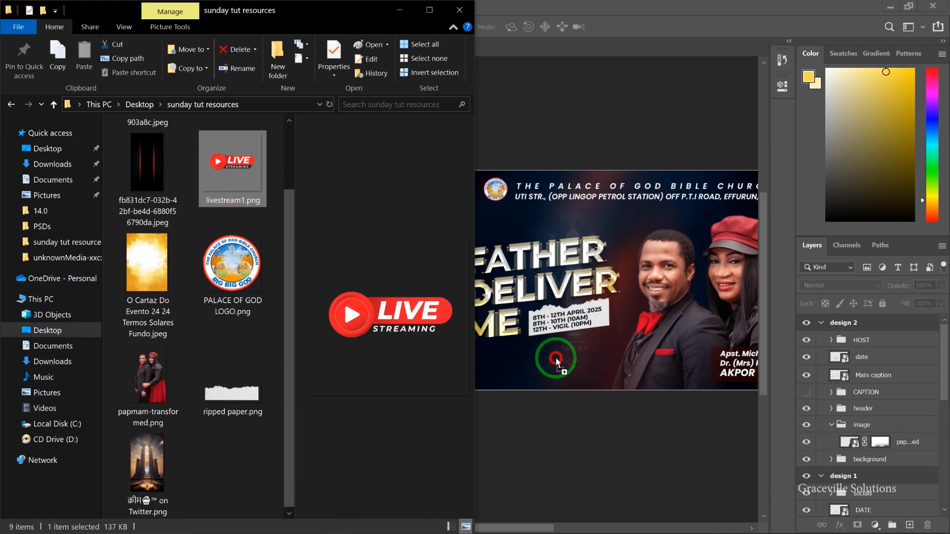
{"action": "left_click_drag", "start_coordinate": [556, 357], "coordinate": [556, 358]}
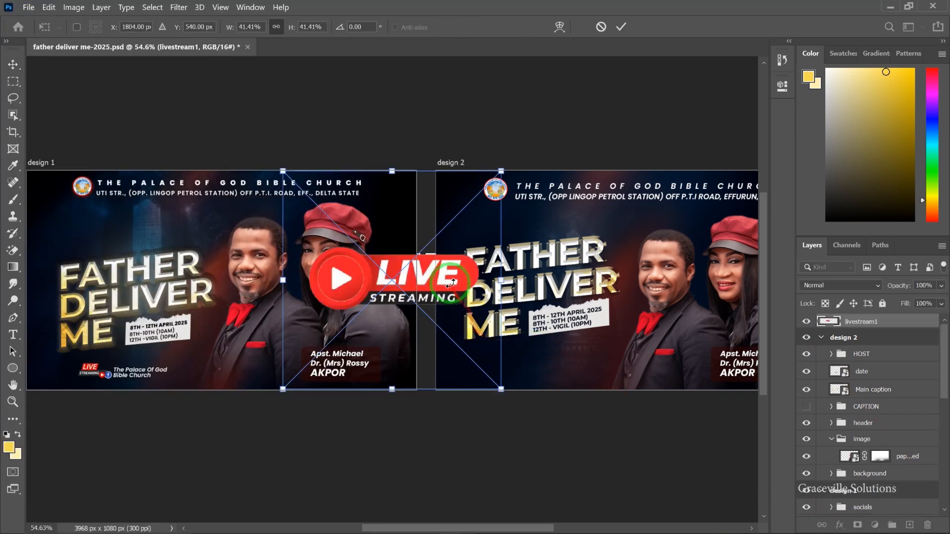
Step: Move the LIVE streaming badge onto design 2 and scale it down to a small badge below the word ME
{"action": "left_click_drag", "start_coordinate": [443, 279], "coordinate": [594, 294]}
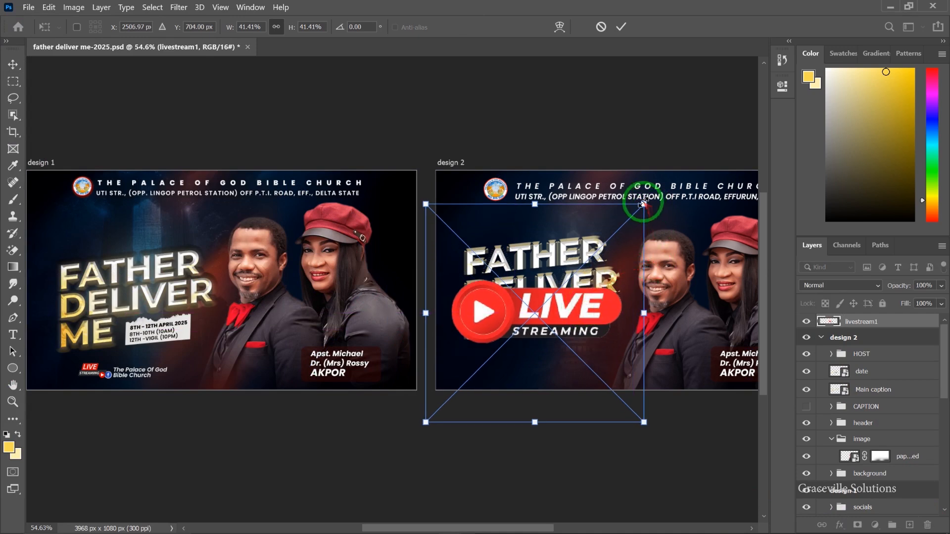
{"action": "left_click_drag", "start_coordinate": [642, 205], "coordinate": [526, 365]}
{"action": "left_click", "coordinate": [337, 435]}
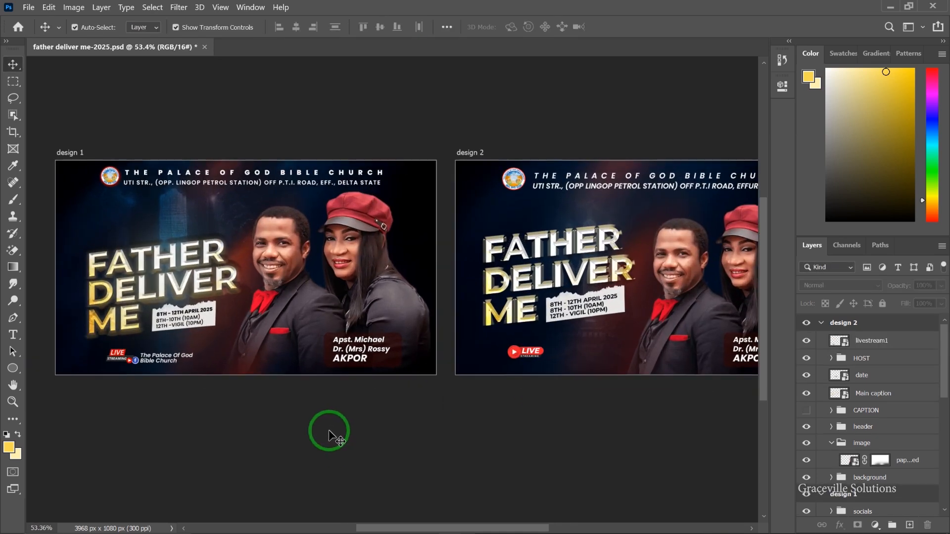
Step: Copy design 1's "The Palace Of God Bible Church" text beside design 2's LIVE badge and group both as "social media"
{"action": "left_click_drag", "start_coordinate": [173, 361], "coordinate": [579, 355]}
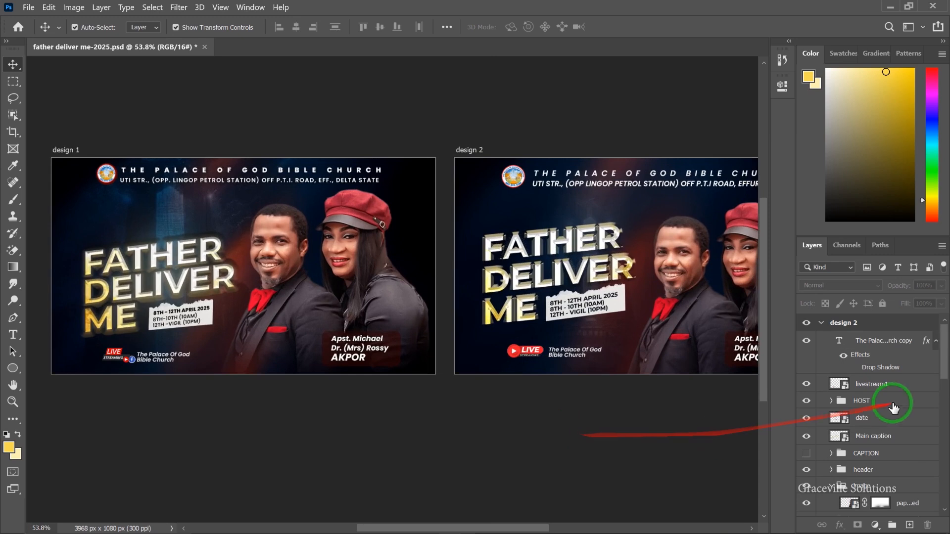
{"action": "left_click", "coordinate": [889, 383]}
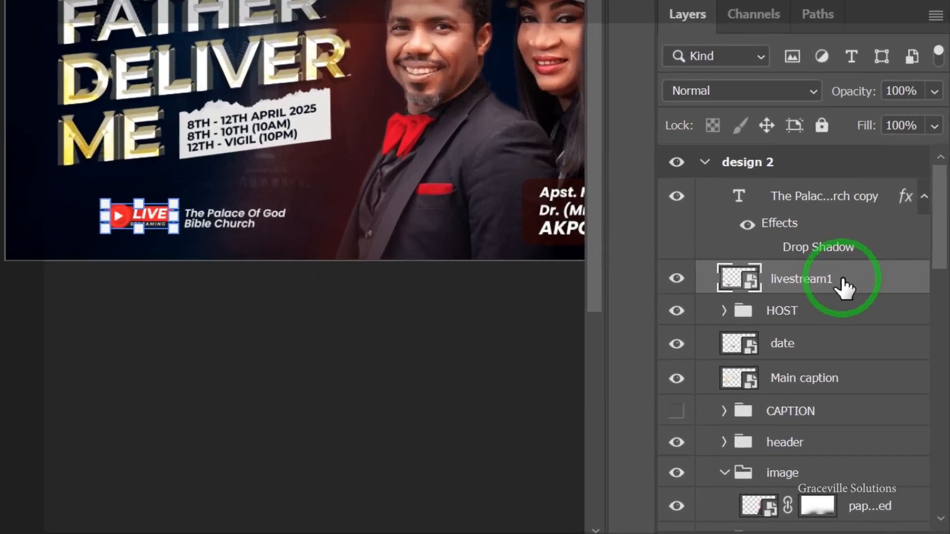
{"action": "left_click", "coordinate": [843, 197], "text": "shift"}
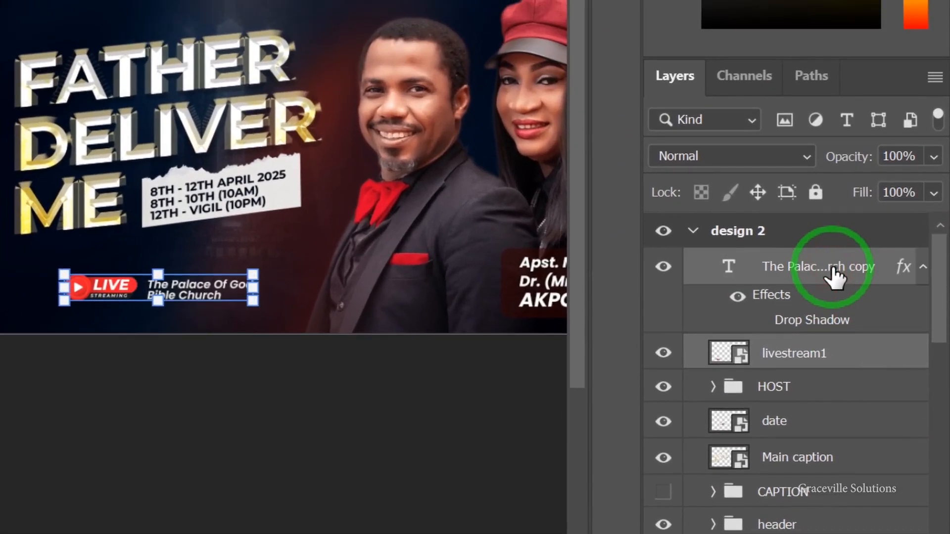
{"action": "key", "text": "ctrl+g"}
{"action": "double_click", "coordinate": [786, 266]}
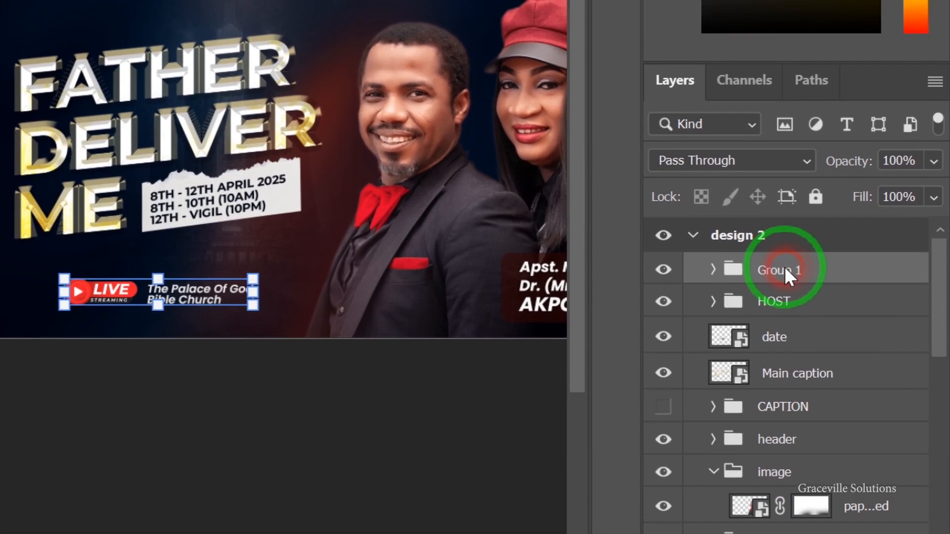
{"action": "type", "text": "social media"}
{"action": "key", "text": "Return"}
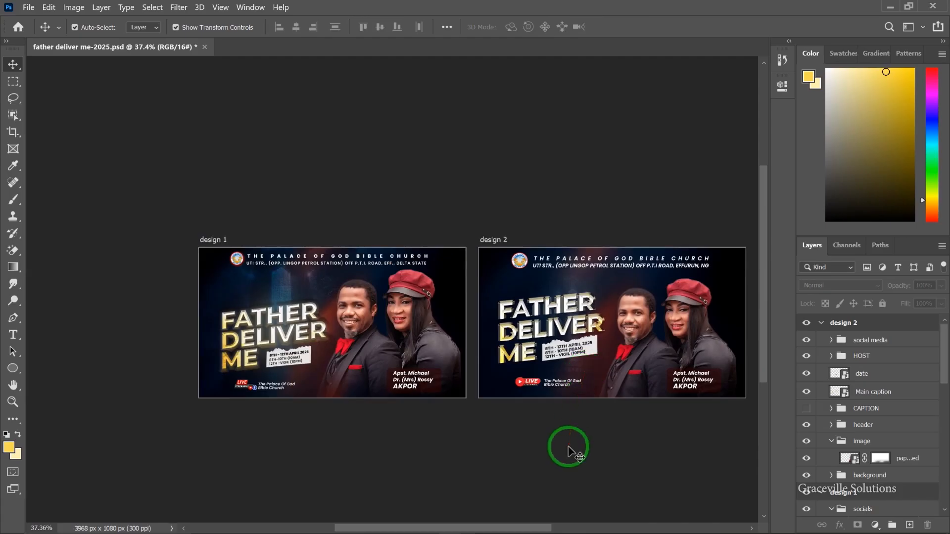